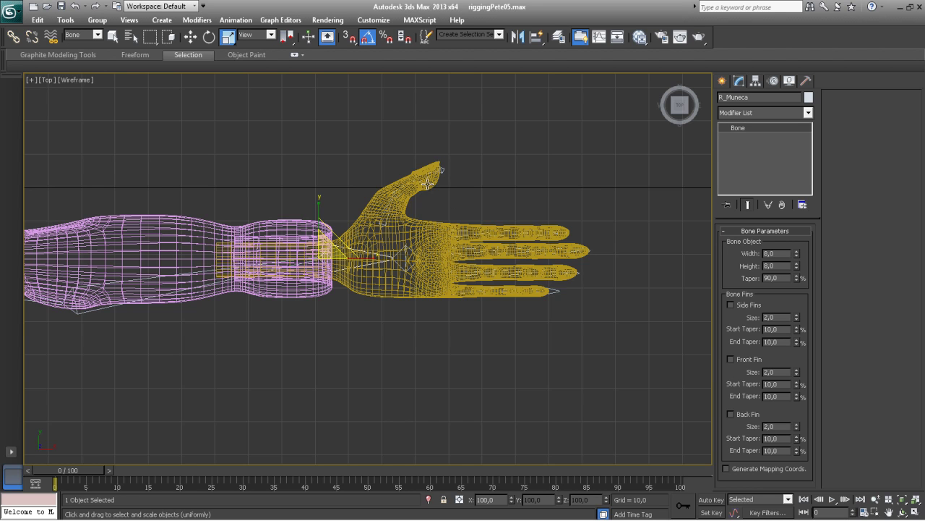
- Link the base bones of the finger chains to the hand's end bone and R_Muneca to the small wrist bone
key(p)
alt+middle_drag(469, 295, 118, 219)
scroll(429, 212, up, 10)
scroll(240, 220, down, 2)
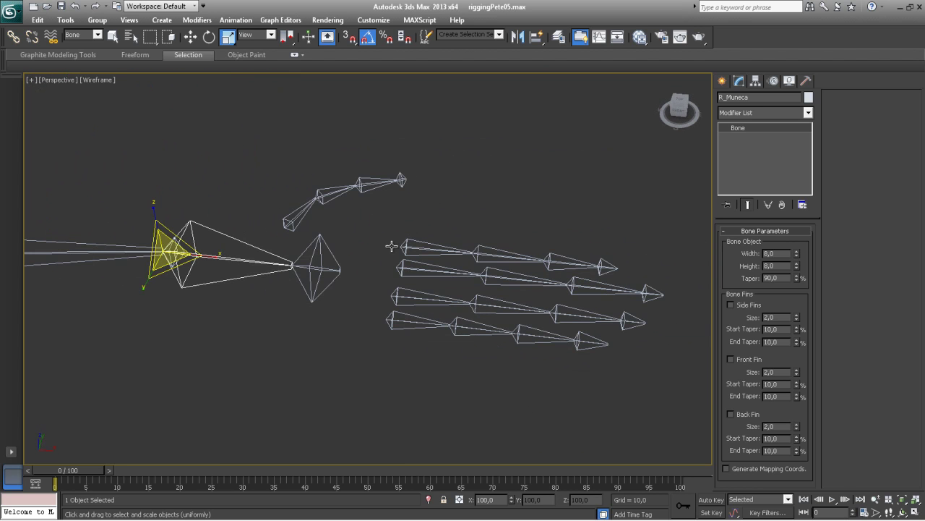
click(170, 146)
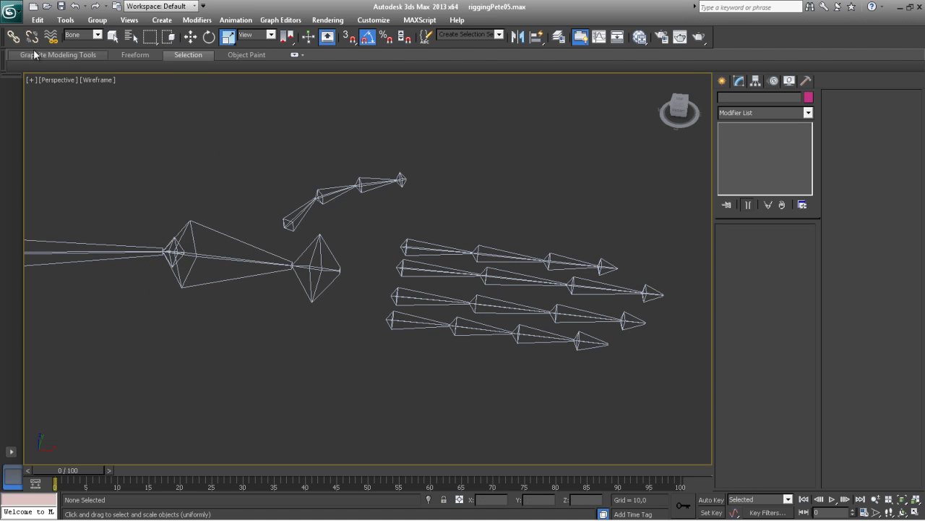
click(13, 41)
drag(403, 247, 318, 257)
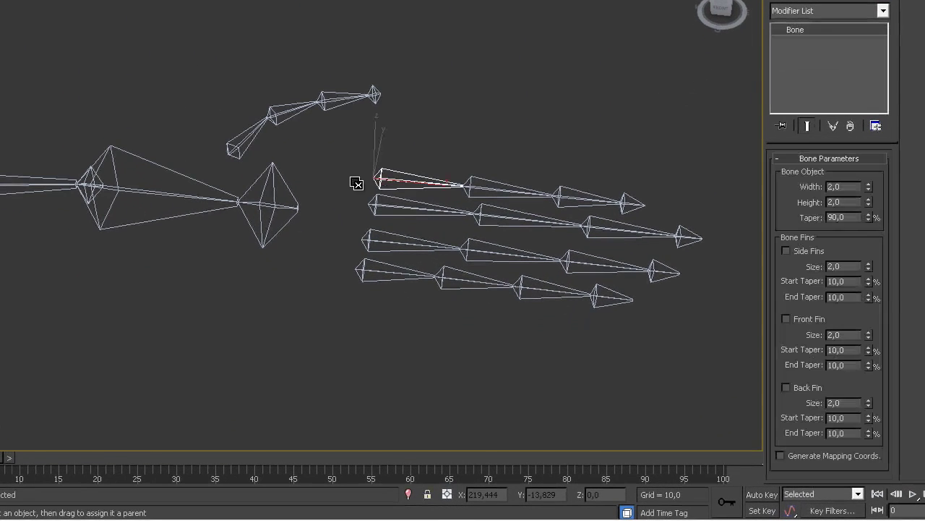
drag(270, 191, 269, 191)
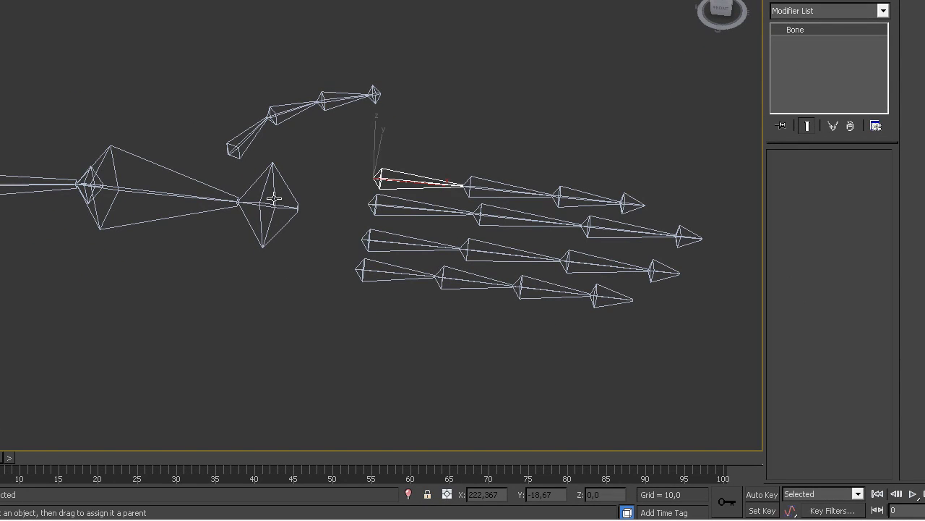
drag(376, 239, 266, 228)
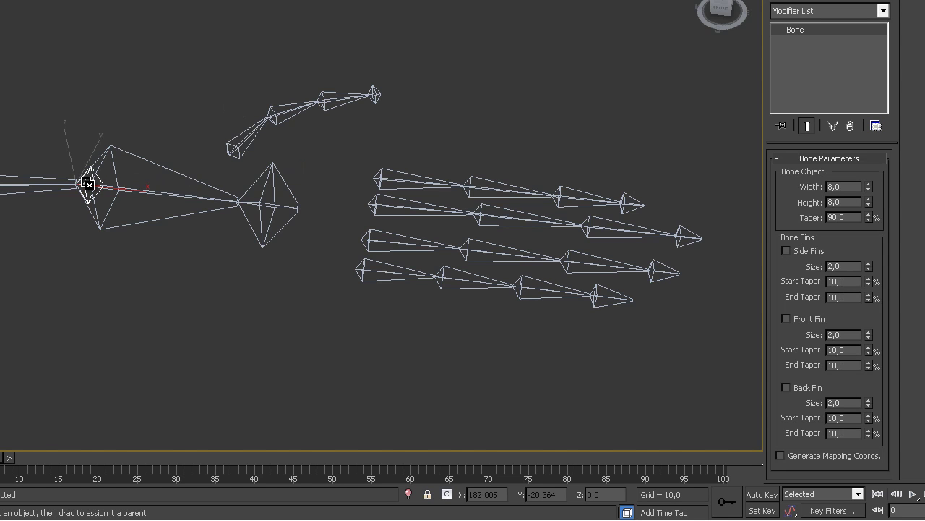
click(130, 154)
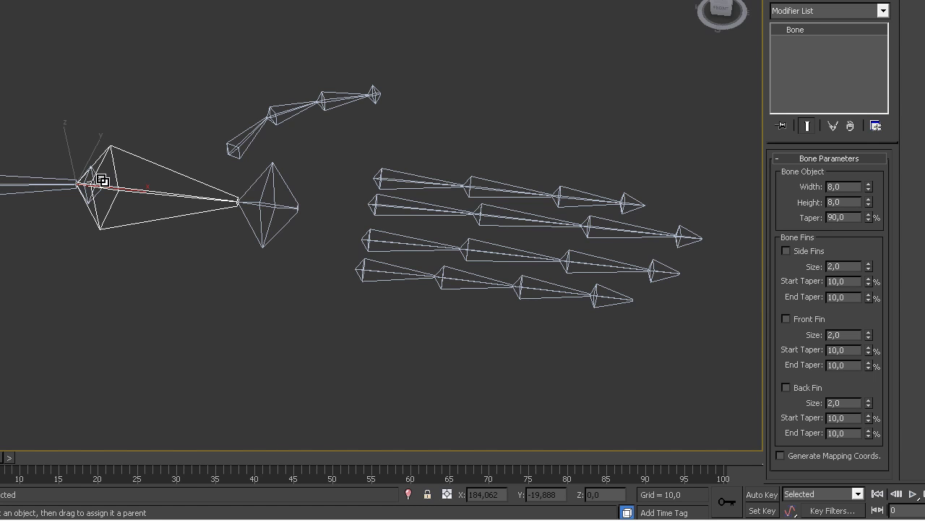
- Try moving the R_hombro bone to check that the linked arm chain follows, and undo the move
middle_drag(139, 213, 700, 225)
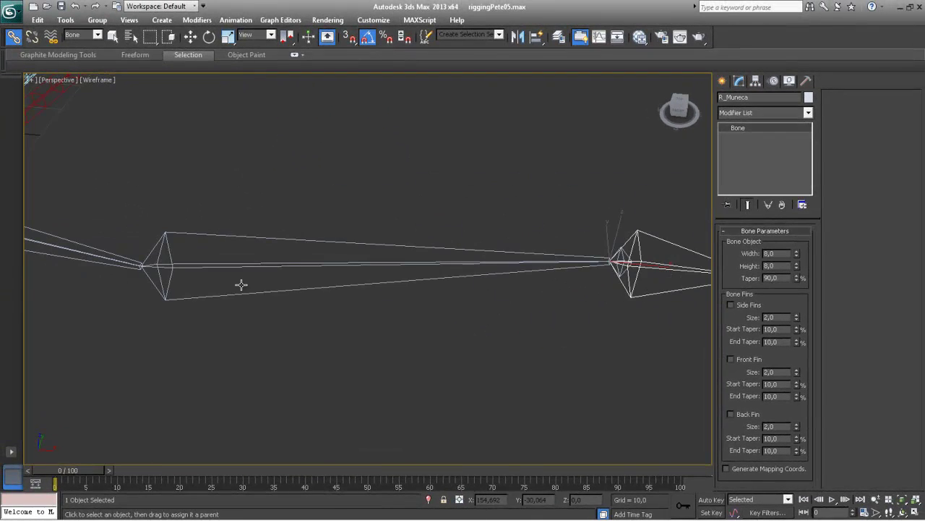
scroll(239, 231, down, 5)
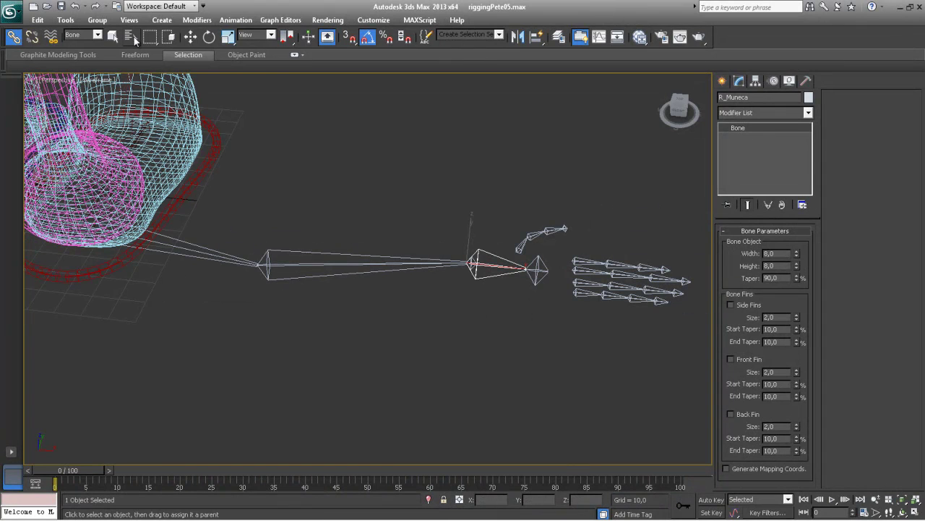
click(190, 36)
click(223, 256)
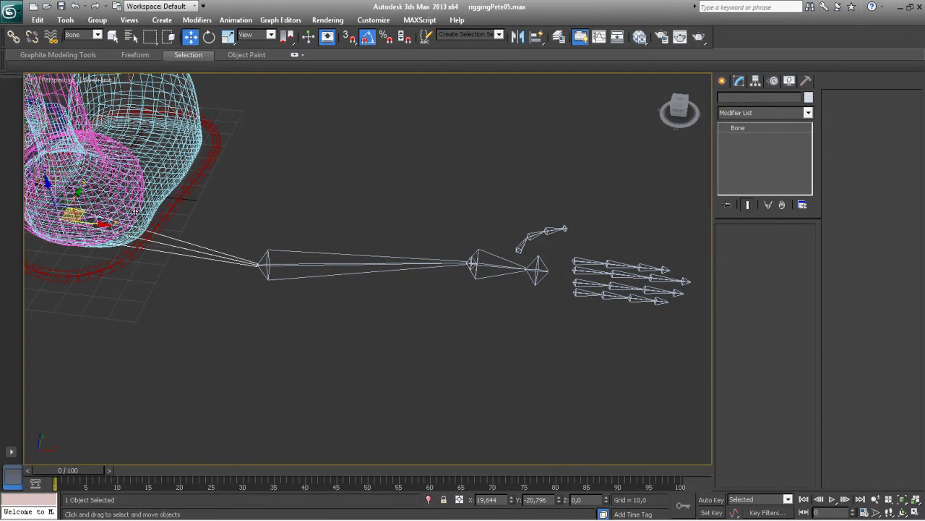
drag(60, 226, 159, 241)
key(ctrl+z)
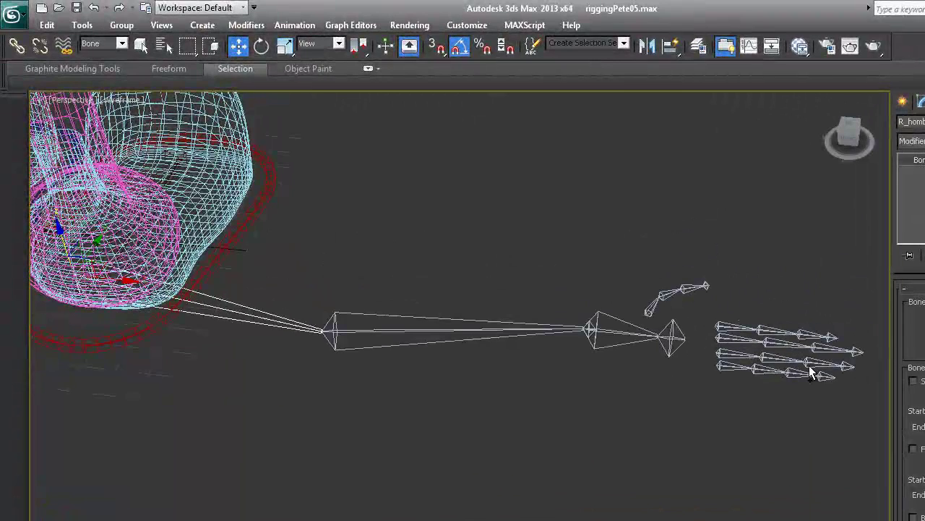
click(726, 326)
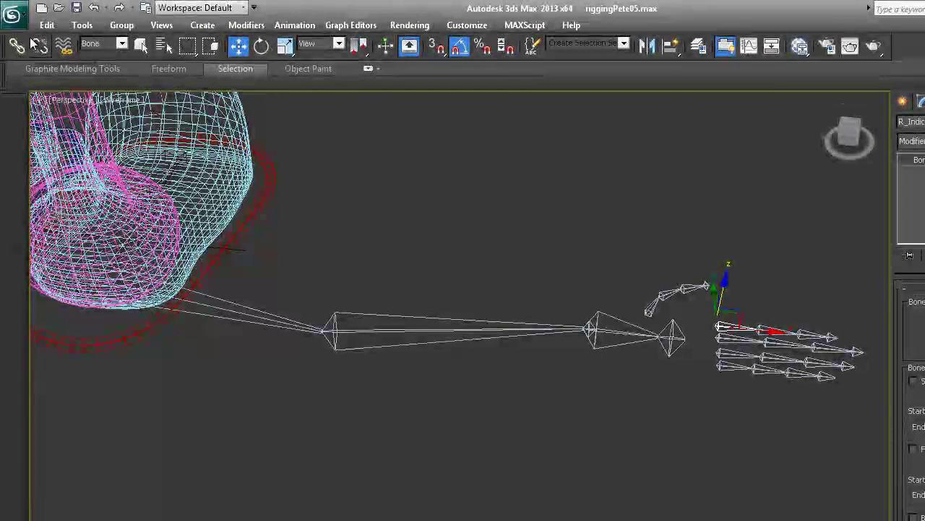
click(17, 46)
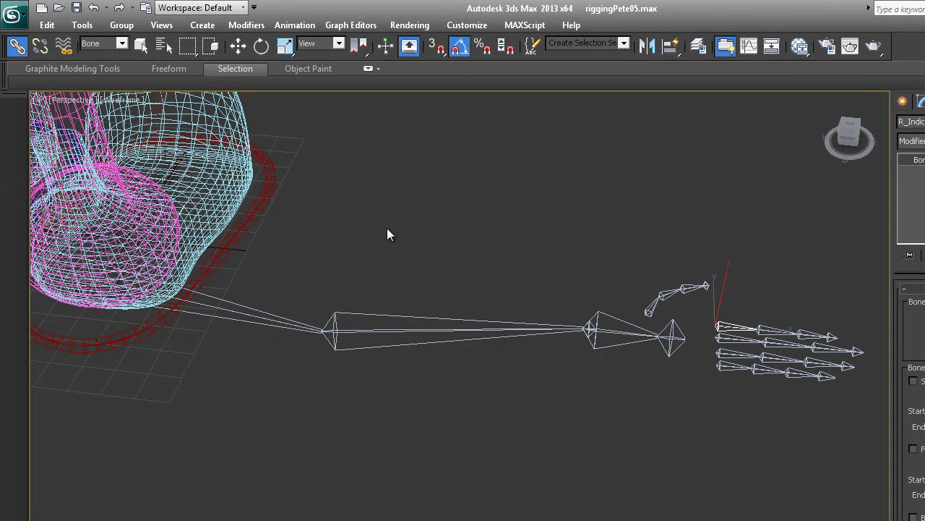
right_click(237, 309)
- Move the R_hombro bone with its arm chain up from the feet to the character's arm height, about Z 362
click(217, 309)
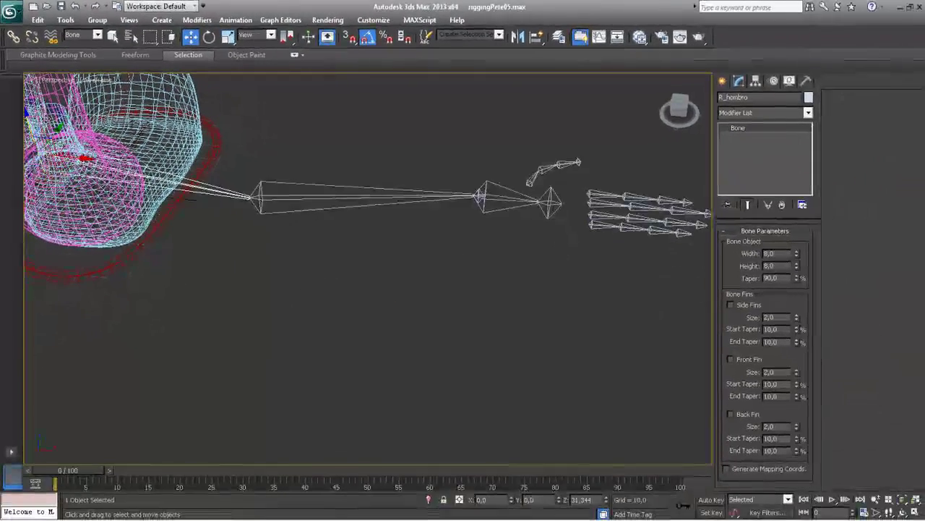
drag(45, 119, 52, 146)
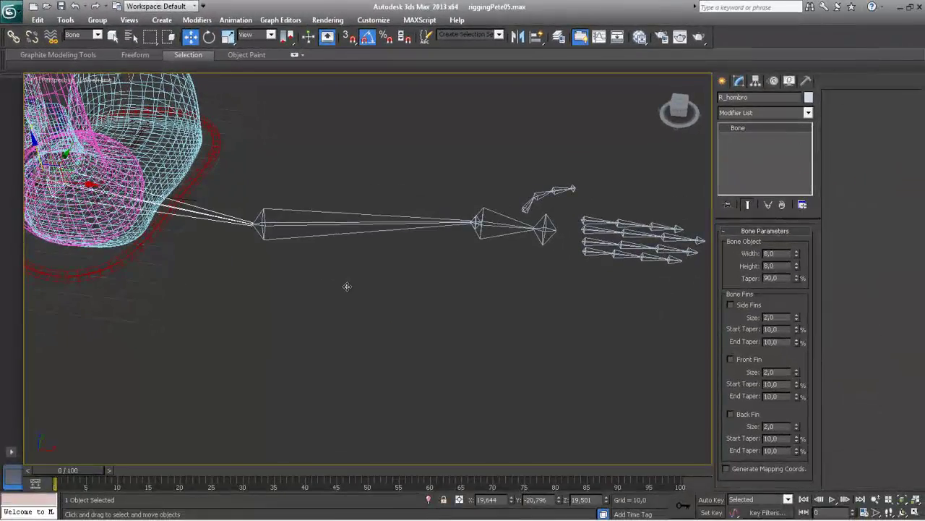
scroll(295, 337, down, 8)
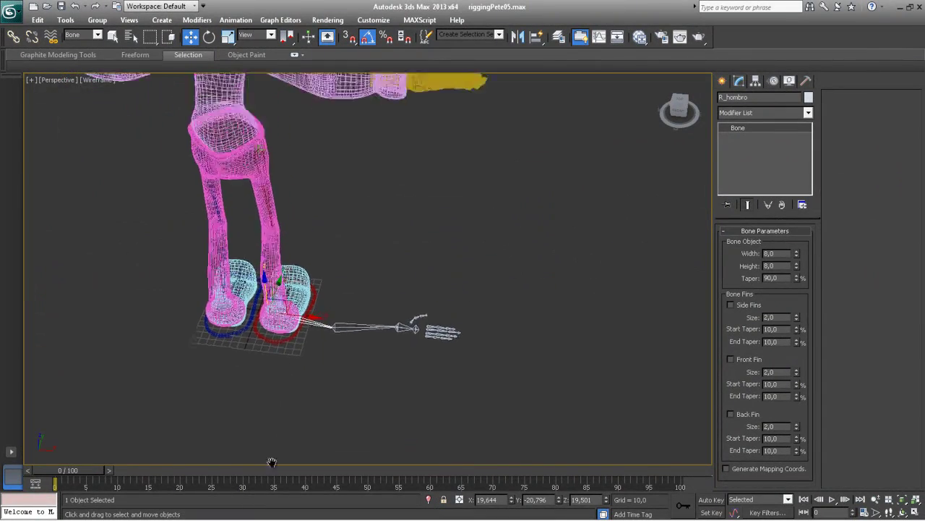
key(alt+w)
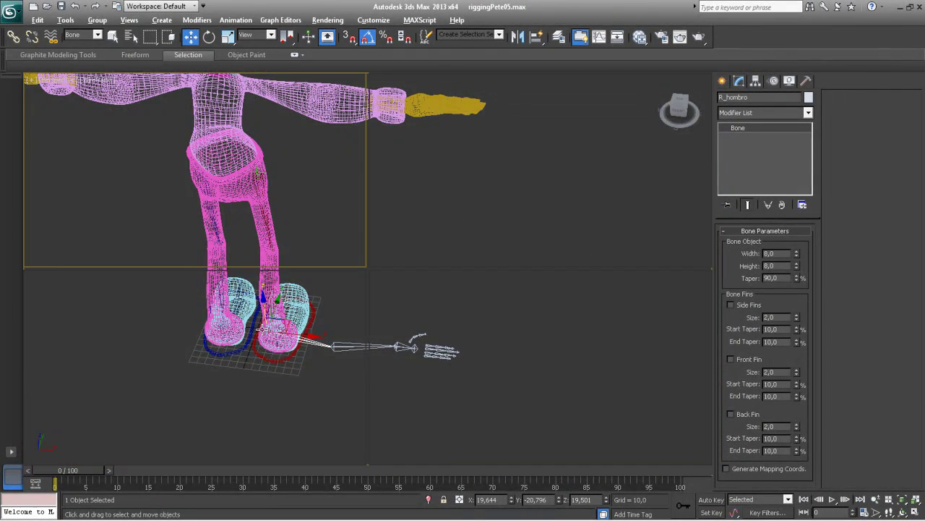
middle_drag(243, 375, 239, 465)
scroll(250, 331, down, 5)
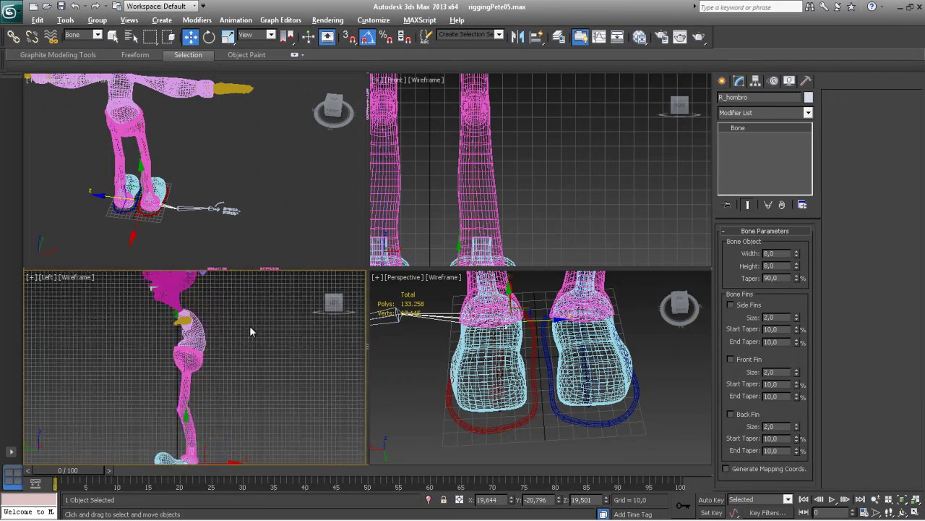
scroll(241, 383, up, 1)
middle_drag(231, 397, 252, 389)
drag(205, 391, 205, 298)
- Fine-tune the R_hombro bone upward in the front view to seat it at the top of the shoulder joint
middle_drag(572, 178, 496, 262)
mouse_move(559, 147)
middle_down()
mouse_move(564, 279)
mouse_move(516, 215)
middle_up()
middle_drag(650, 160, 710, 160)
scroll(523, 155, up, 4)
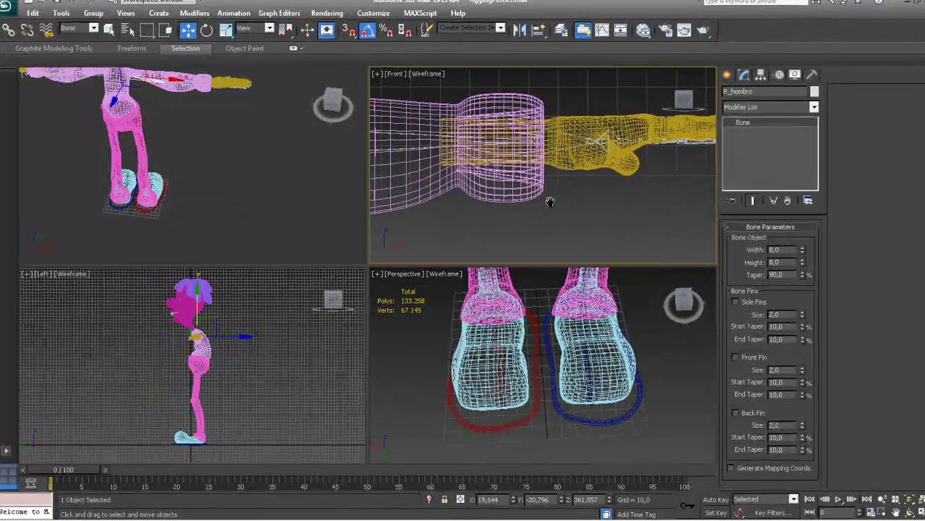
middle_drag(548, 203, 634, 233)
scroll(566, 210, down, 6)
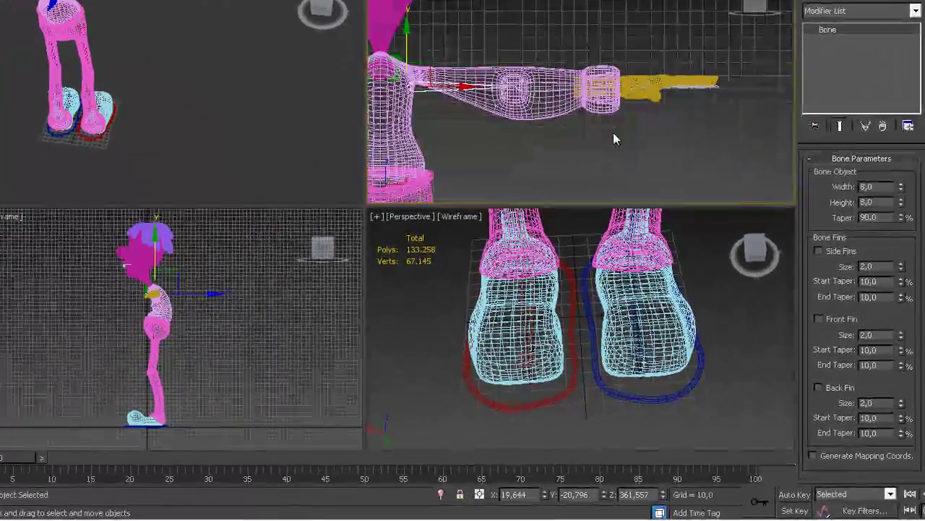
key(alt+w)
middle_drag(183, 138, 282, 120)
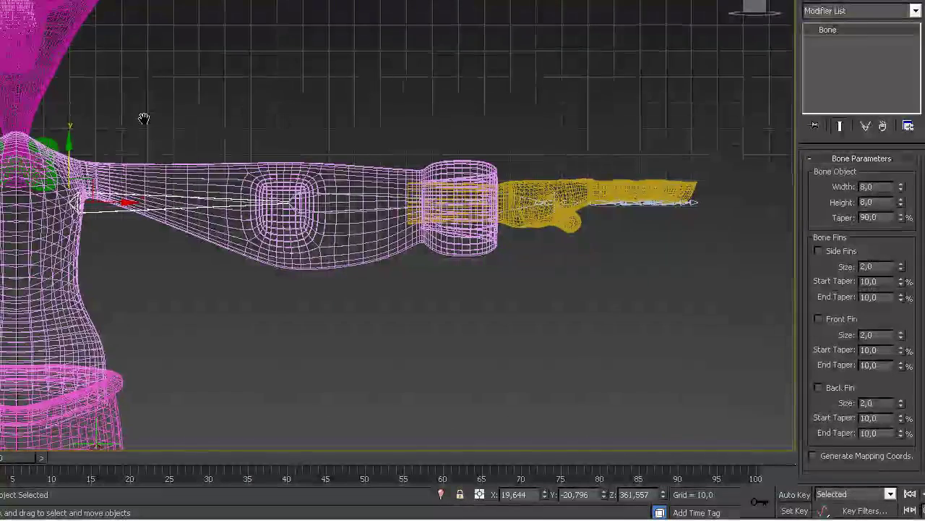
drag(70, 143, 70, 119)
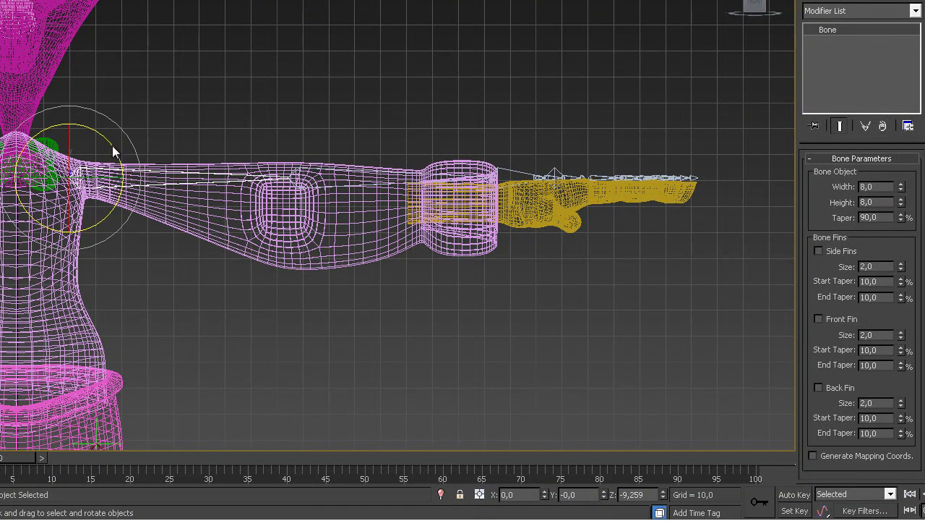
- Rotate the R_hombro bone about -3.2 degrees along the upper arm in the front view and adjust the R_Codo elbow bone's angle
drag(102, 132, 104, 133)
key(ctrl+z)
drag(102, 133, 115, 135)
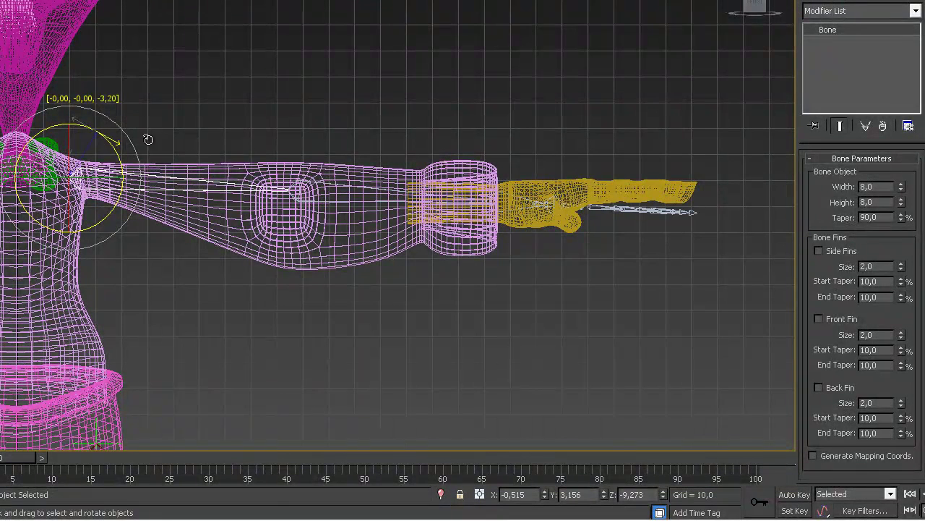
click(369, 190)
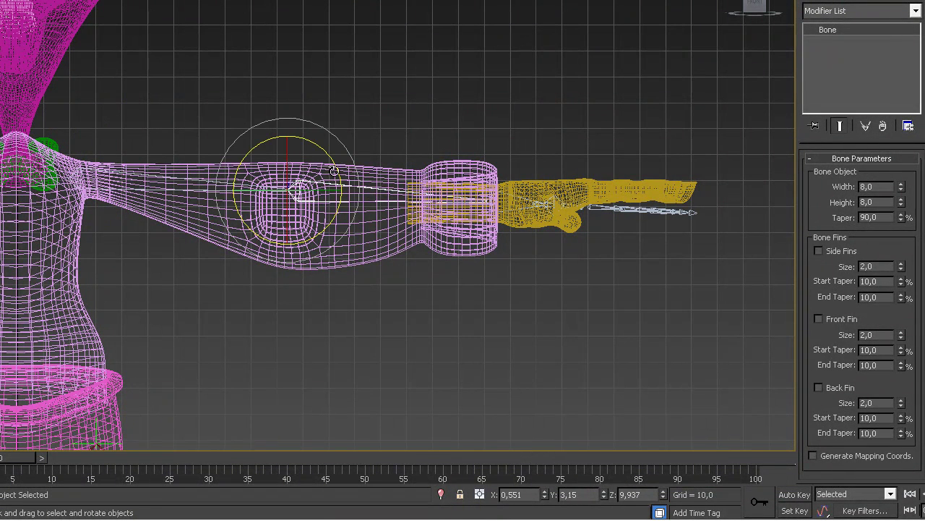
drag(331, 170, 338, 165)
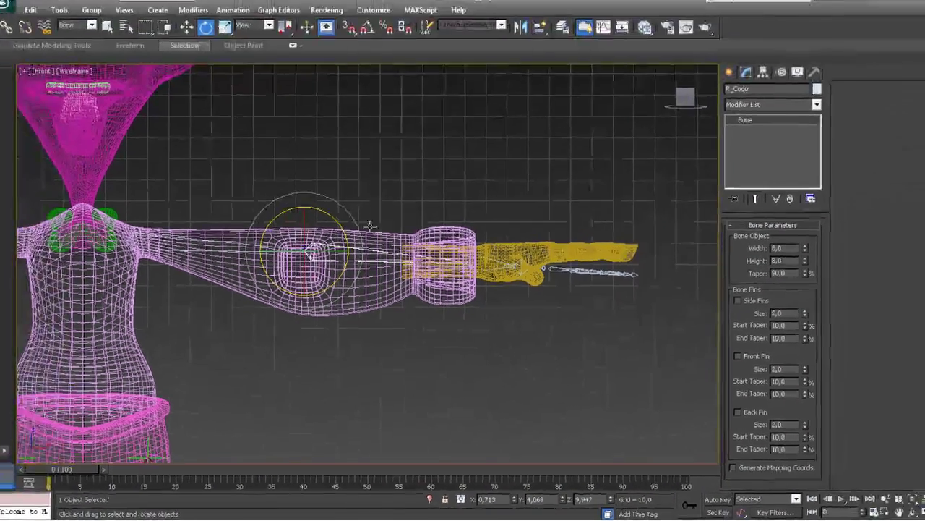
- Rotate the R_B_Muneca wrist bone in the front view to bring the hand and finger bones level with the hand mesh
middle_drag(329, 150, 275, 144)
scroll(466, 185, up, 2)
scroll(368, 267, up, 3)
click(522, 255)
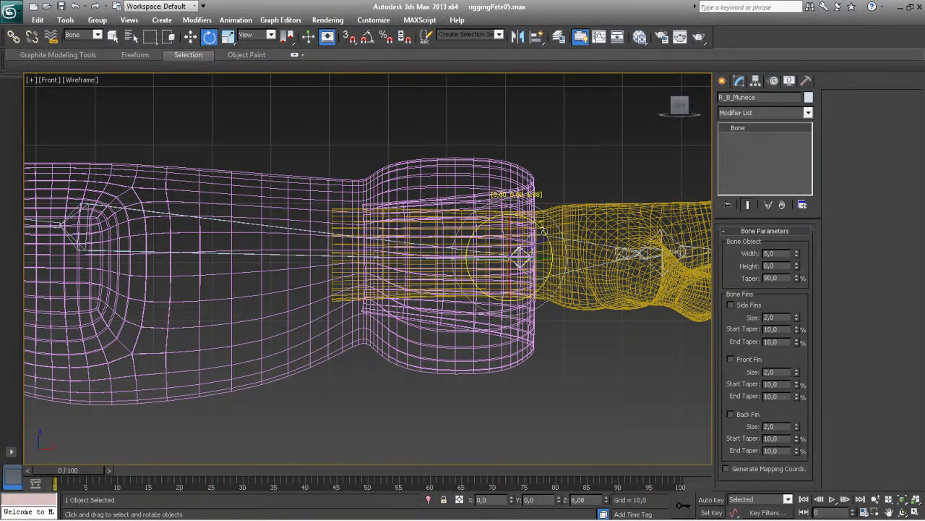
middle_drag(490, 234, 325, 205)
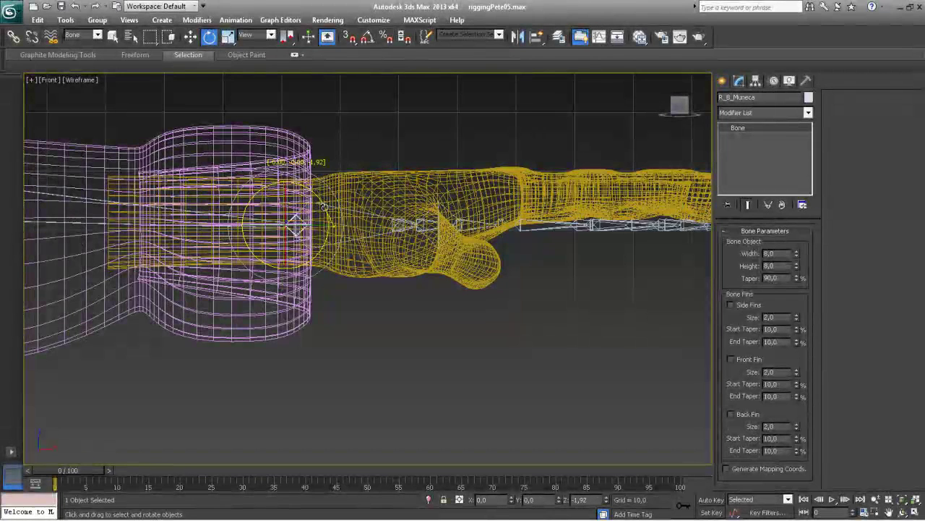
- Rotate the R_Codo elbow bone slightly upward in the front view until the finger bones run inside the finger mesh
middle_drag(294, 221, 600, 239)
click(300, 208)
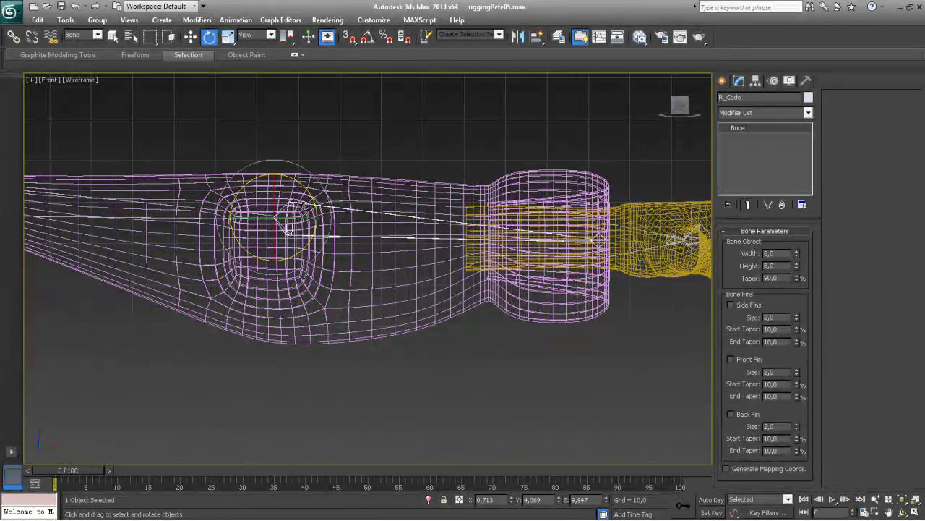
drag(309, 194, 312, 191)
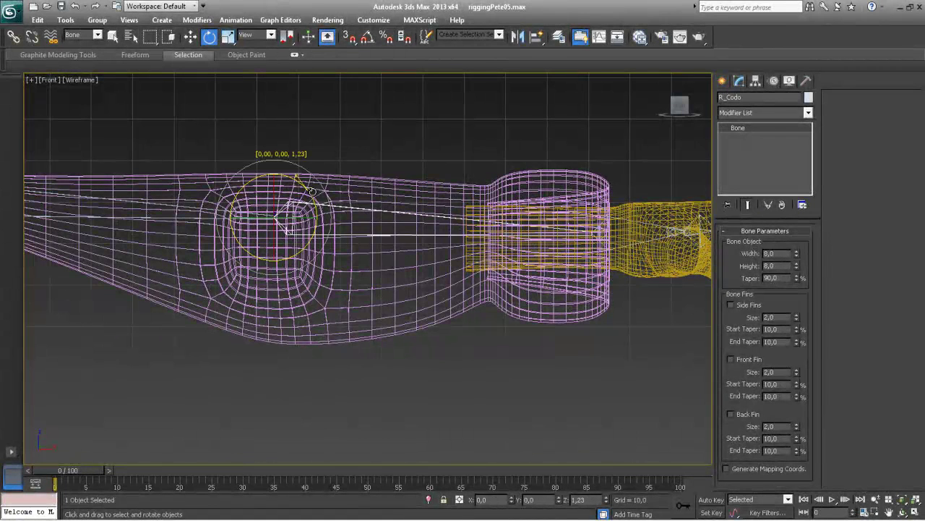
middle_drag(312, 192, 51, 192)
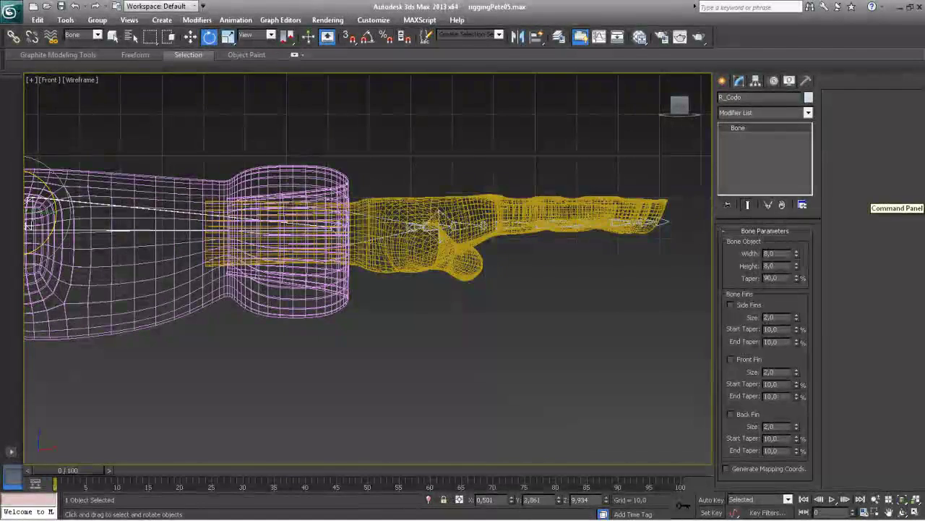
middle_drag(344, 174, 375, 172)
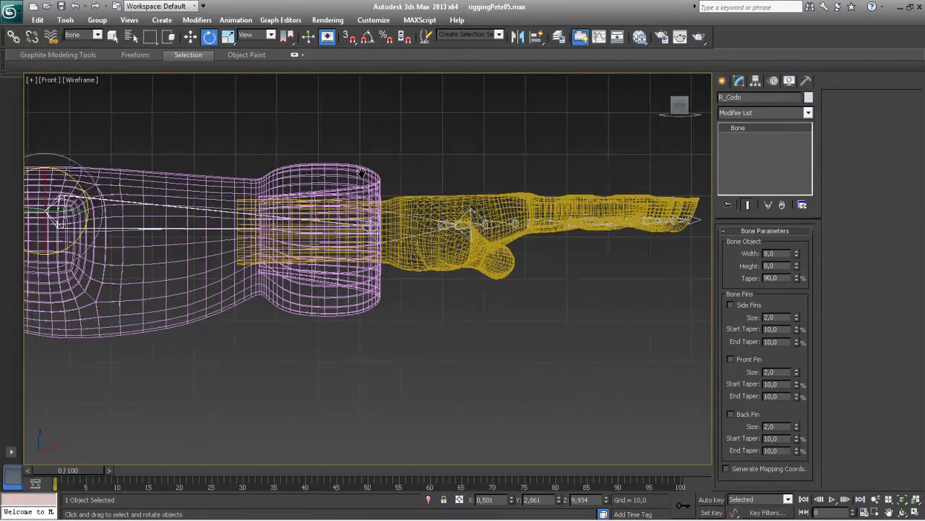
drag(84, 185, 83, 183)
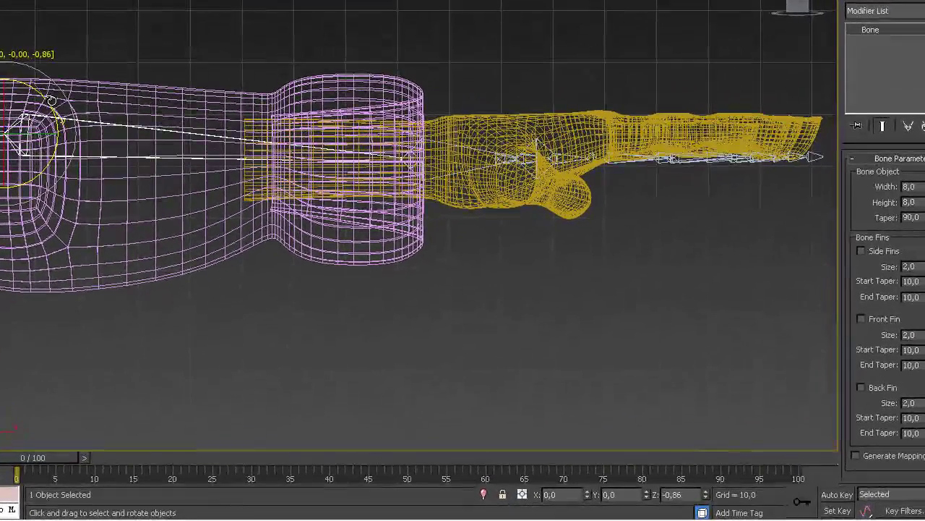
drag(52, 99, 52, 97)
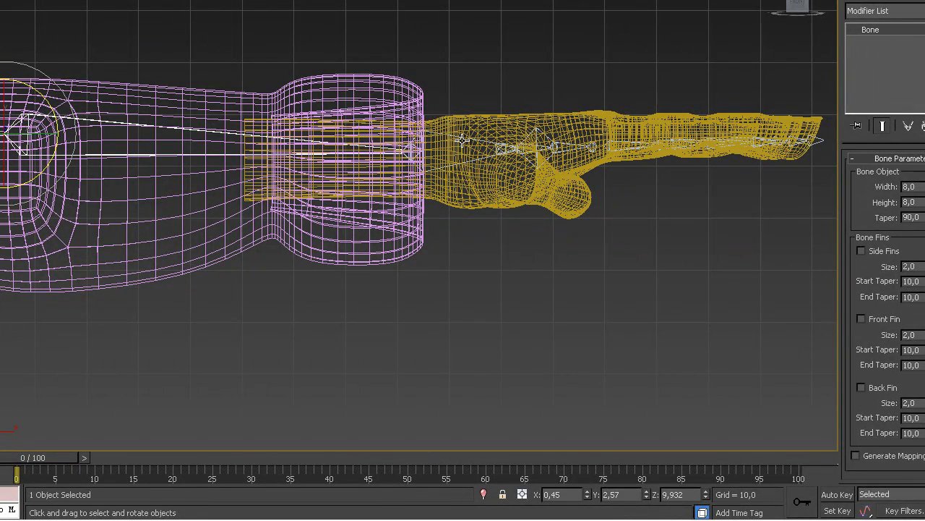
- Examine from several angles in the perspective view how the right hand and thumb bones sit inside the hand mesh
click(601, 263)
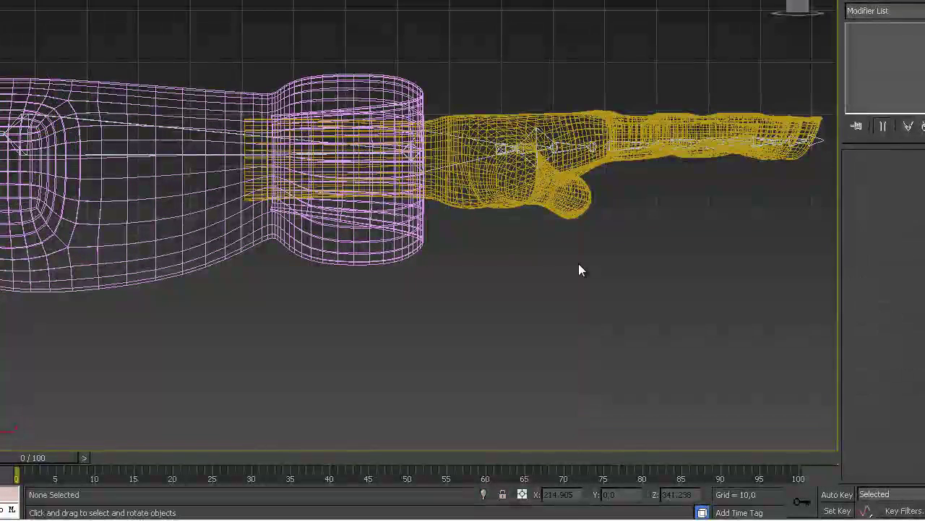
key(alt+w)
middle_drag(599, 280, 503, 411)
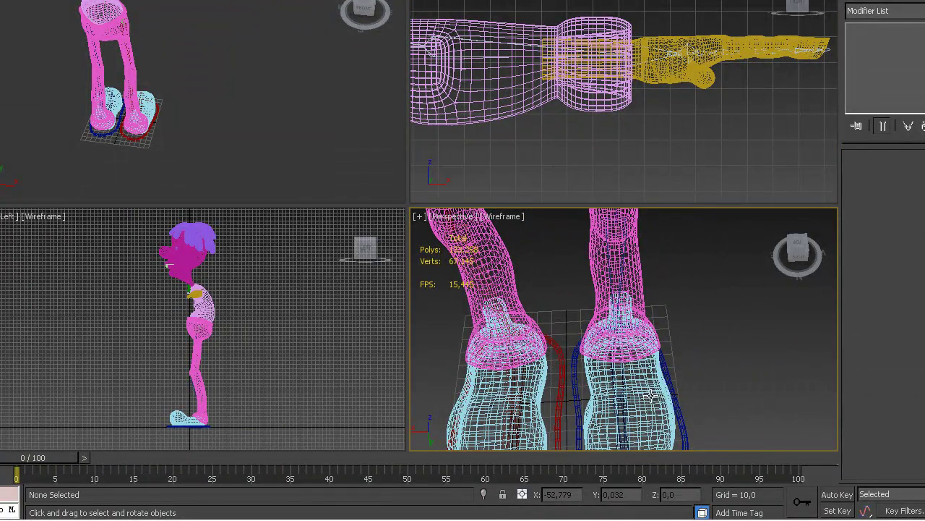
right_click(649, 393)
key(Escape)
key(alt+w)
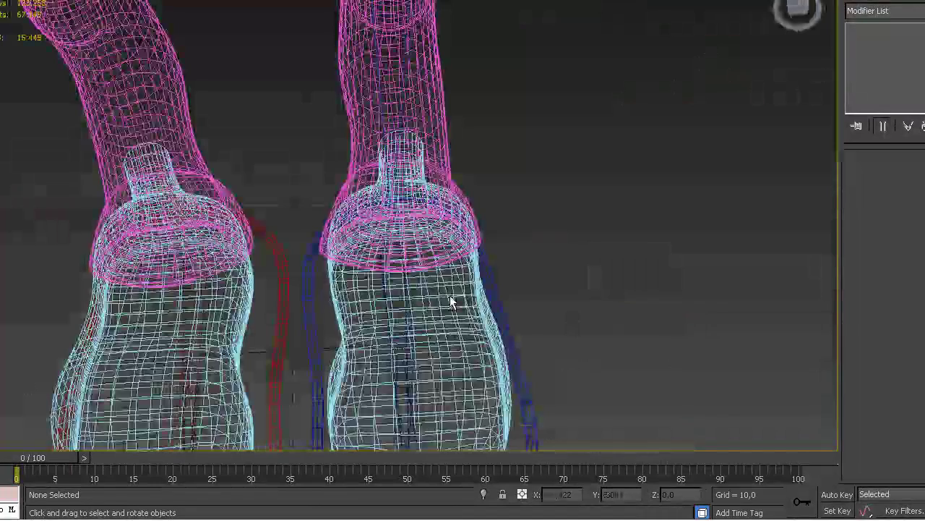
alt+middle_drag(572, 172, 451, 319)
scroll(480, 172, down, 5)
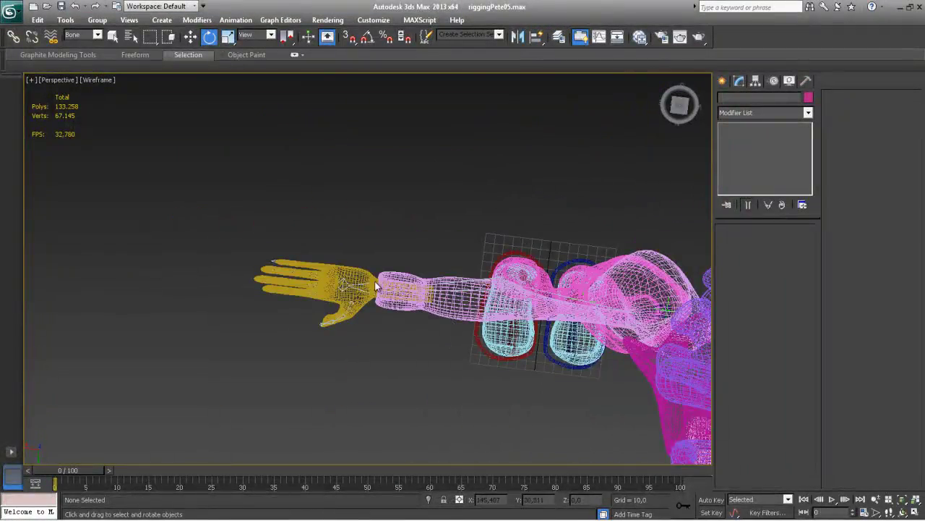
middle_drag(386, 298, 331, 260)
scroll(384, 296, up, 6)
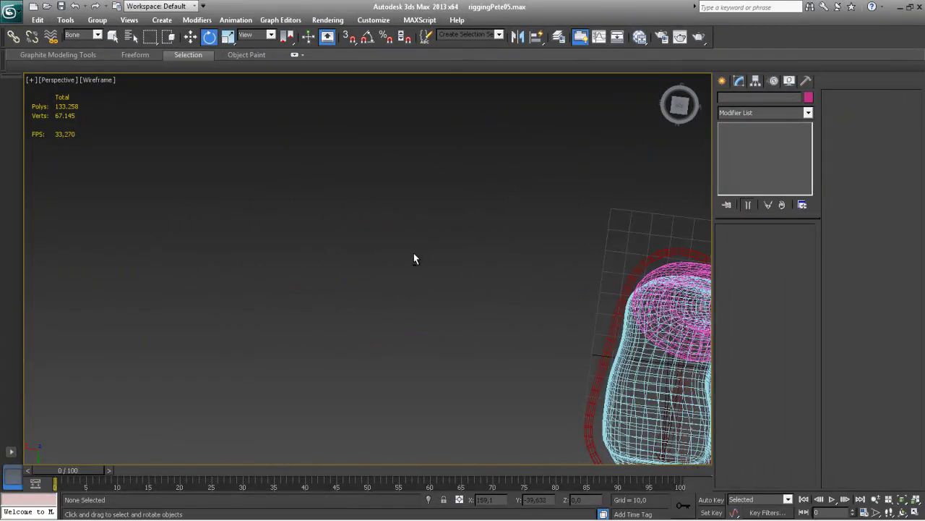
scroll(414, 258, down, 6)
alt+middle_drag(413, 230, 454, 196)
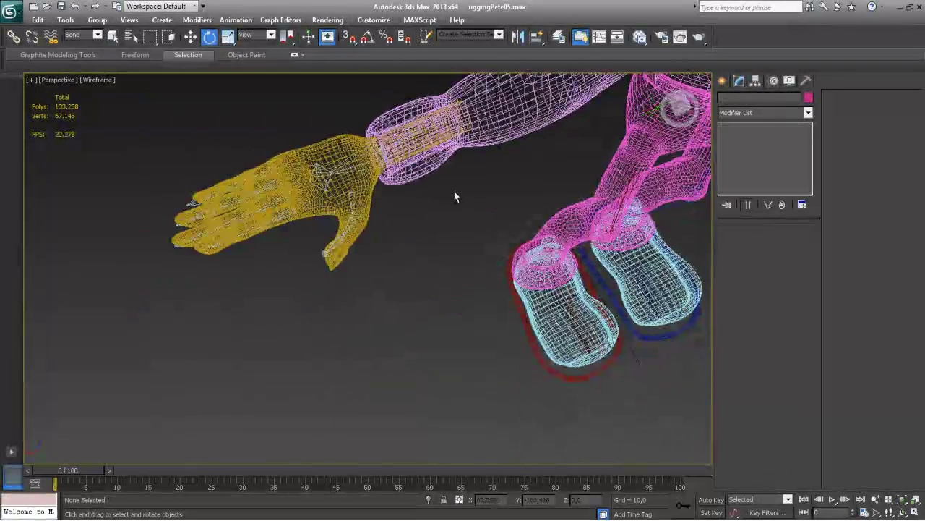
scroll(355, 204, up, 5)
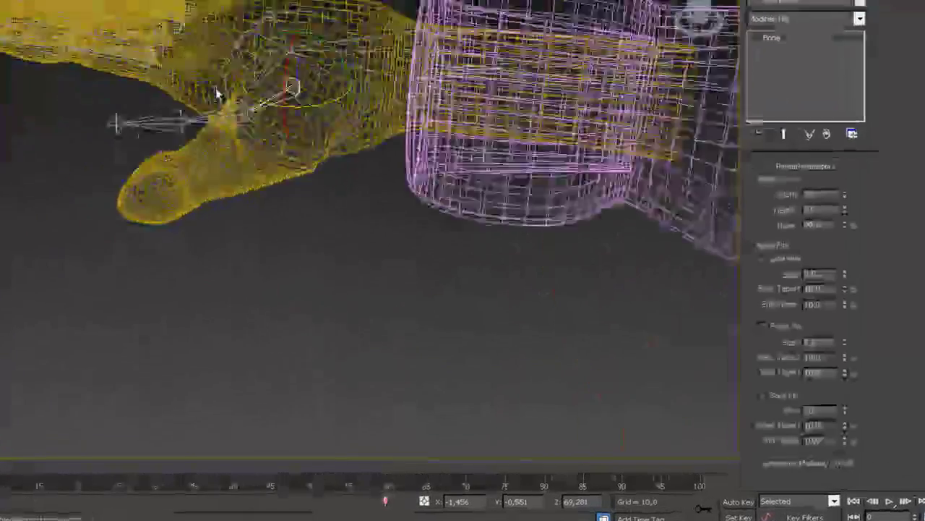
- Rotate the thumb's base bone in the perspective view to bring the thumb bone chain down into the thumb mesh
alt+middle_drag(253, 145, 266, 151)
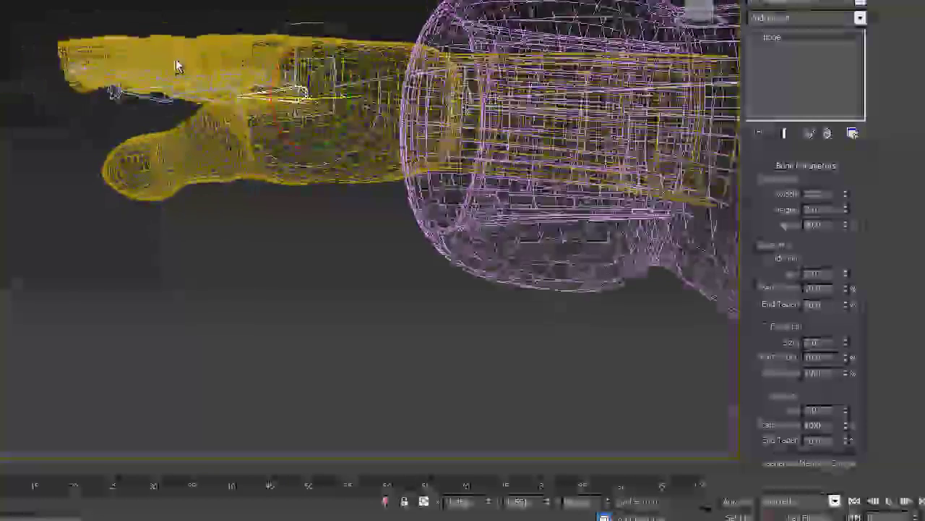
alt+middle_drag(197, 73, 271, 108)
middle_drag(506, 99, 656, 102)
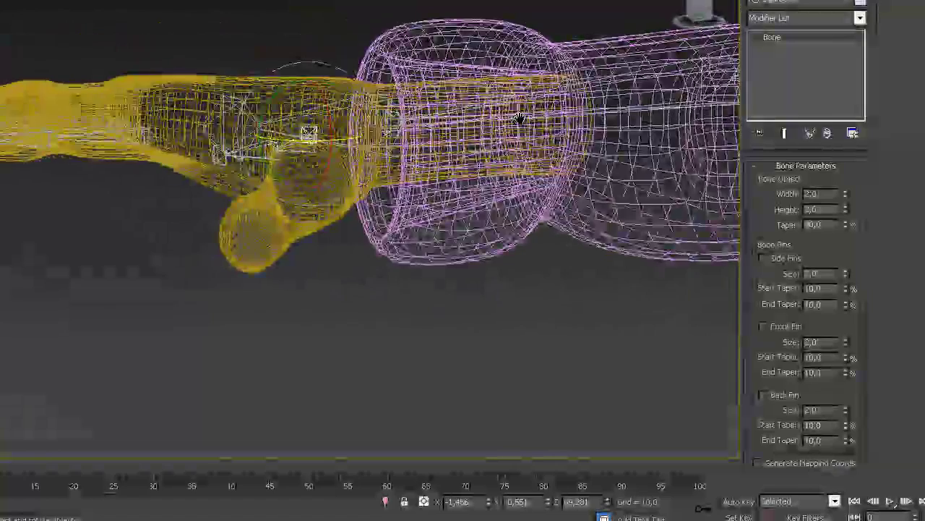
mouse_move(309, 134)
alt+middle_down()
mouse_move(297, 130)
mouse_move(303, 122)
alt+middle_up()
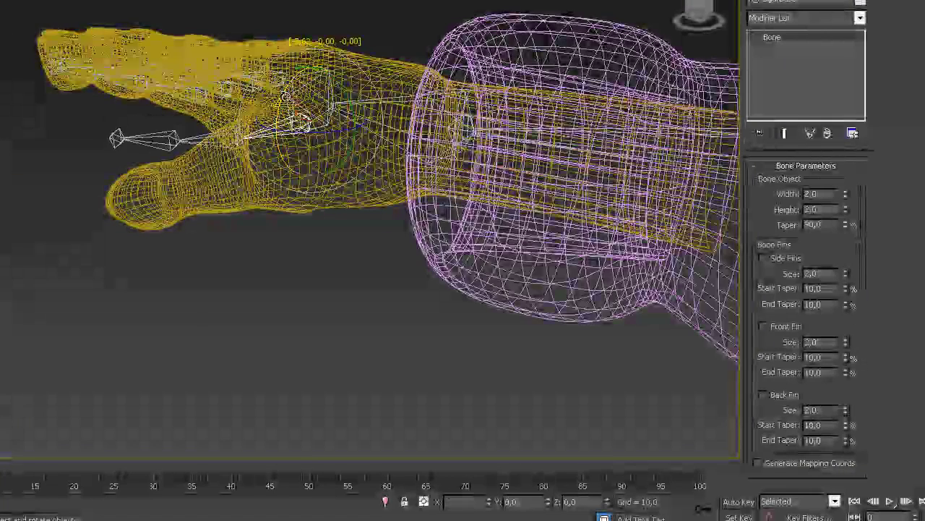
alt+middle_drag(285, 132, 54, 56)
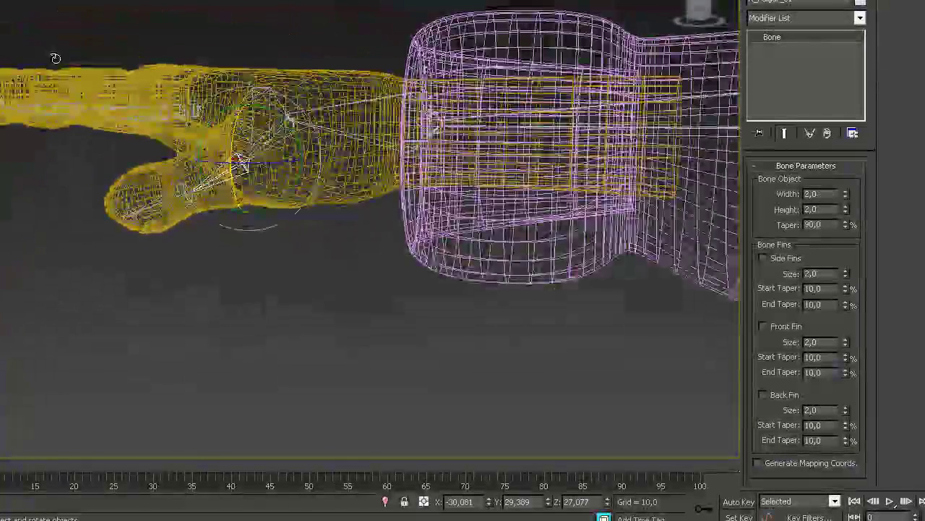
- Rotate the R_Pulgar_01 bone in two directions so the outer thumb bones follow the bend of the thumb mesh
drag(211, 136, 220, 119)
alt+middle_drag(206, 174, 333, 222)
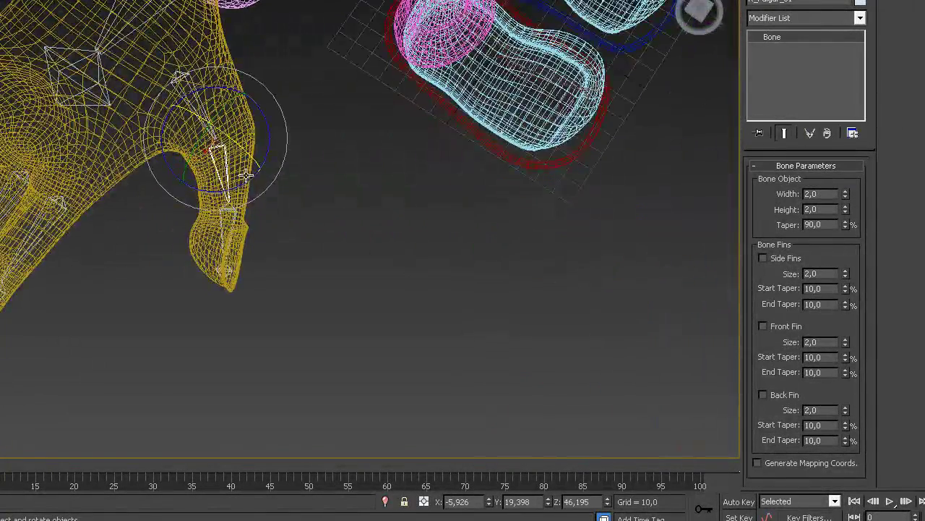
drag(245, 178, 239, 180)
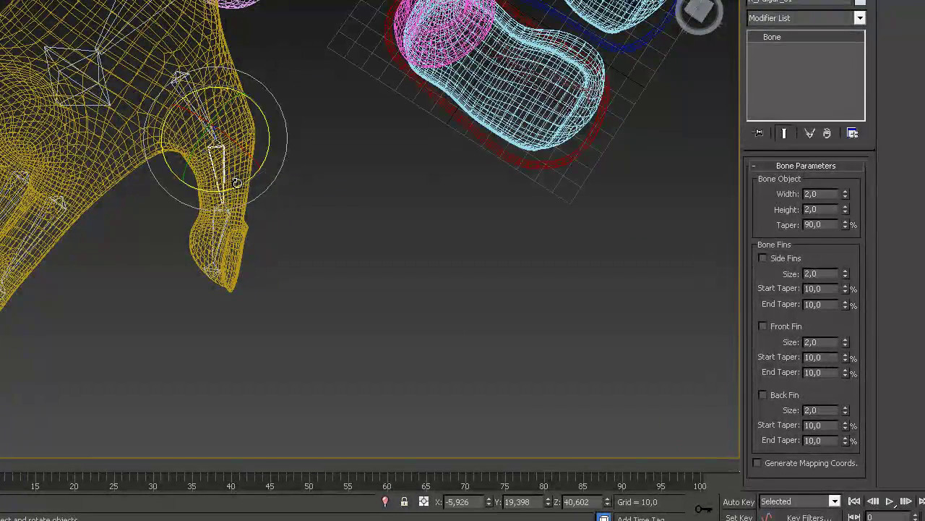
alt+middle_drag(195, 215, 295, 215)
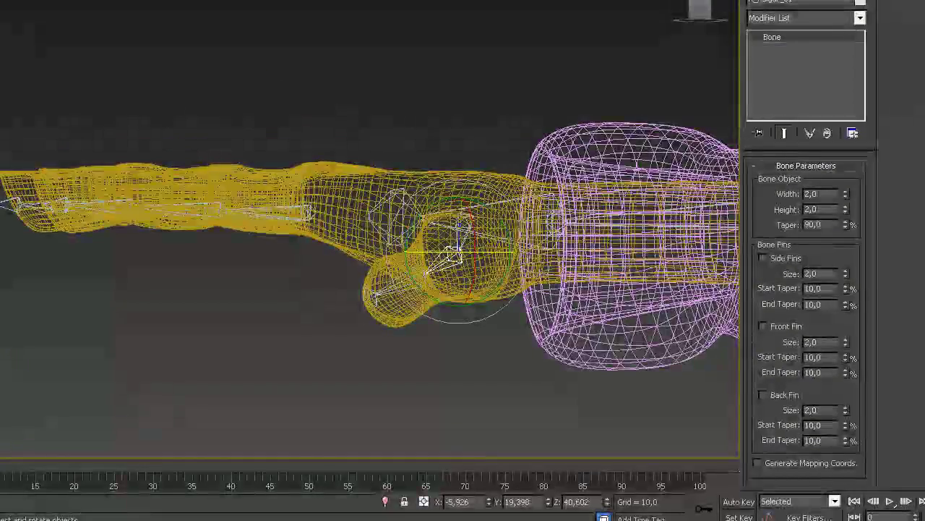
- Open Bone Tools and turn on Bone Edit Mode
click(134, 1)
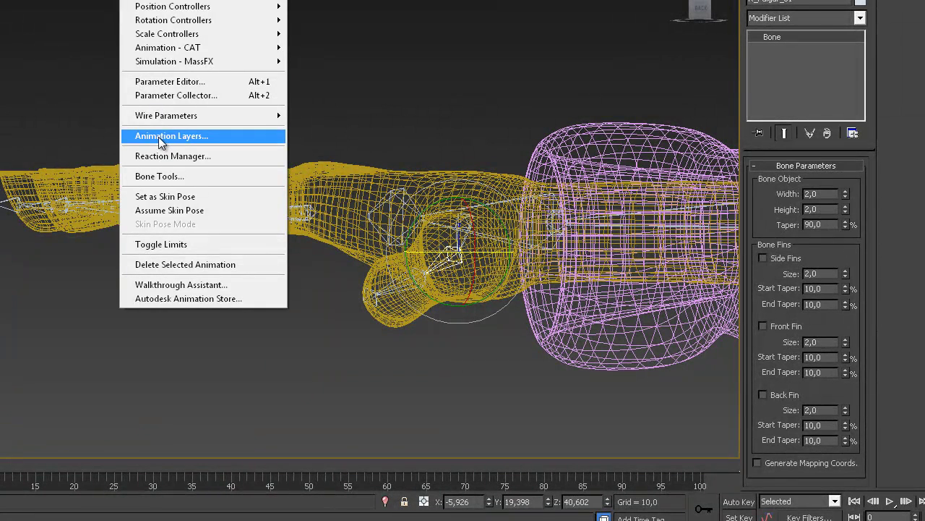
click(161, 177)
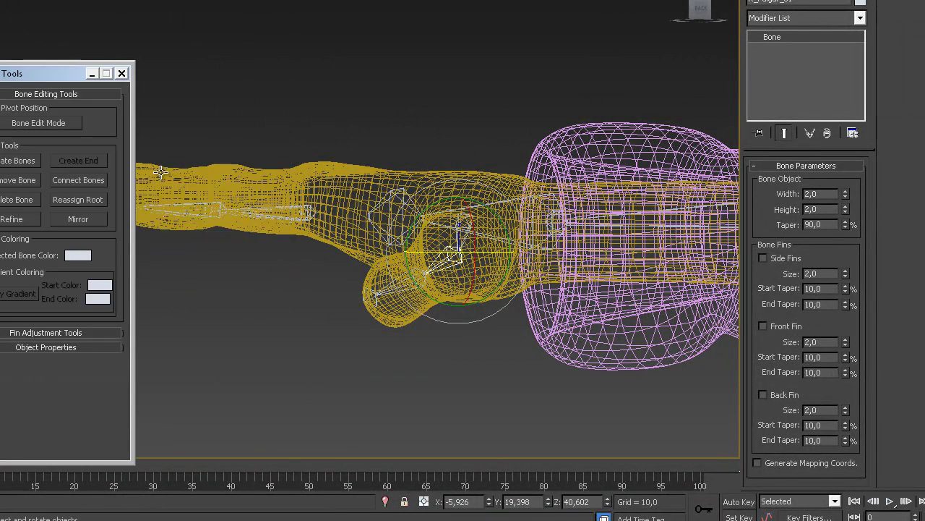
click(40, 125)
- Try to move the base bones of the little and ring fingers together, and undo the move
click(297, 211)
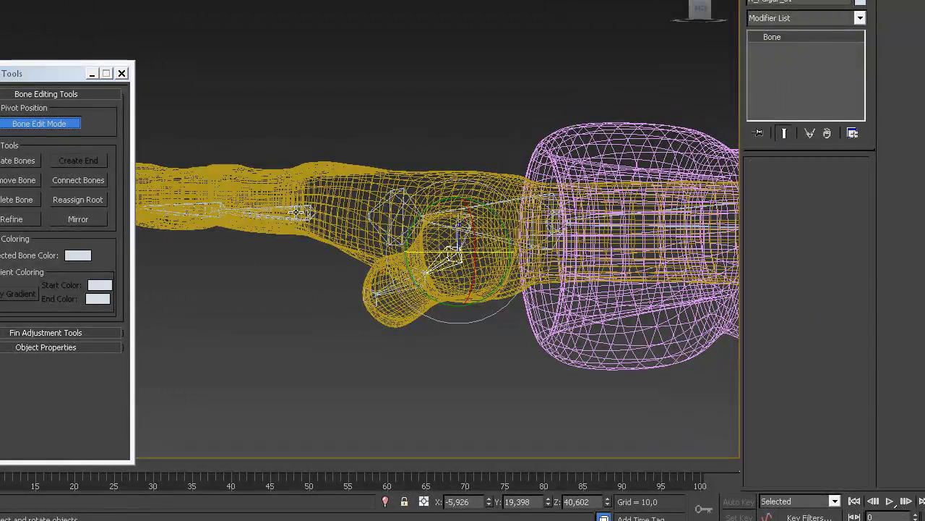
alt+middle_drag(292, 107, 264, 188)
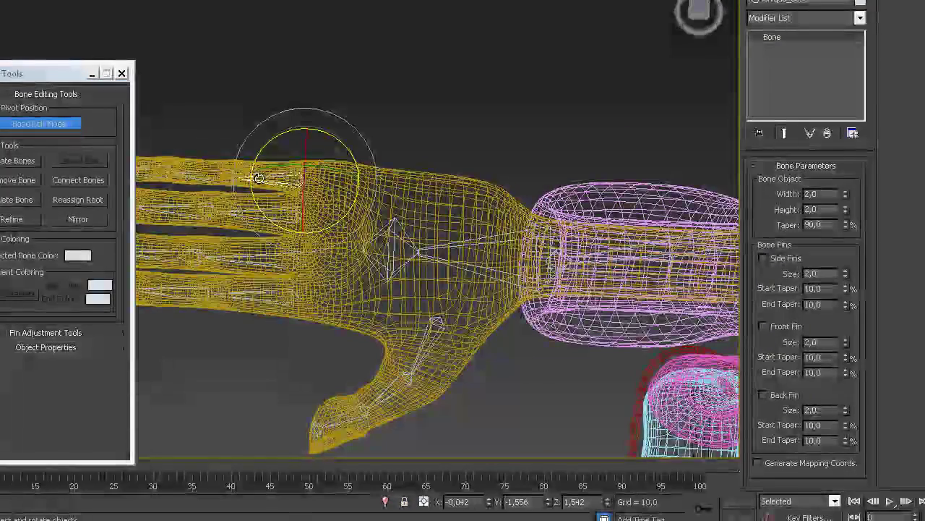
key(w)
ctrl+click(272, 211)
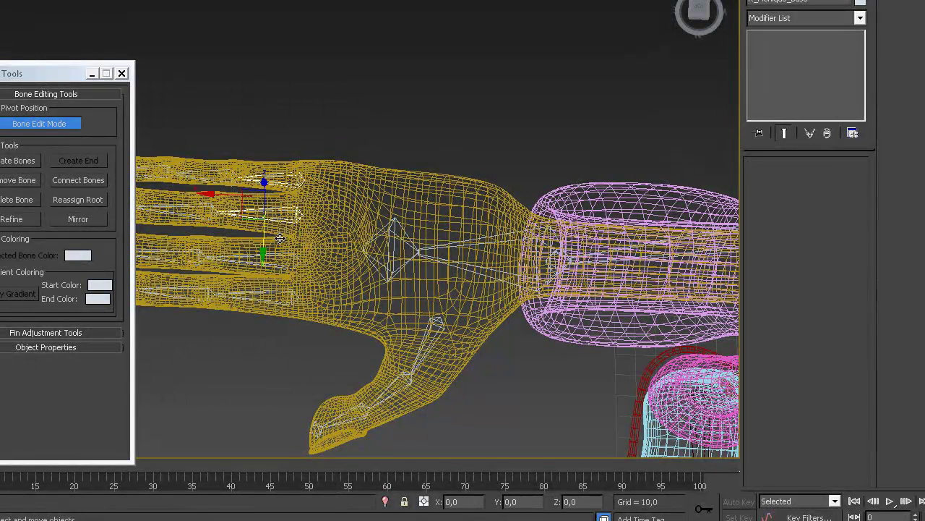
alt+middle_drag(275, 229, 257, 190)
drag(257, 190, 259, 185)
key(ctrl+z)
- Try to raise only the R_Menique_Base bone along the vertical axis
click(302, 215)
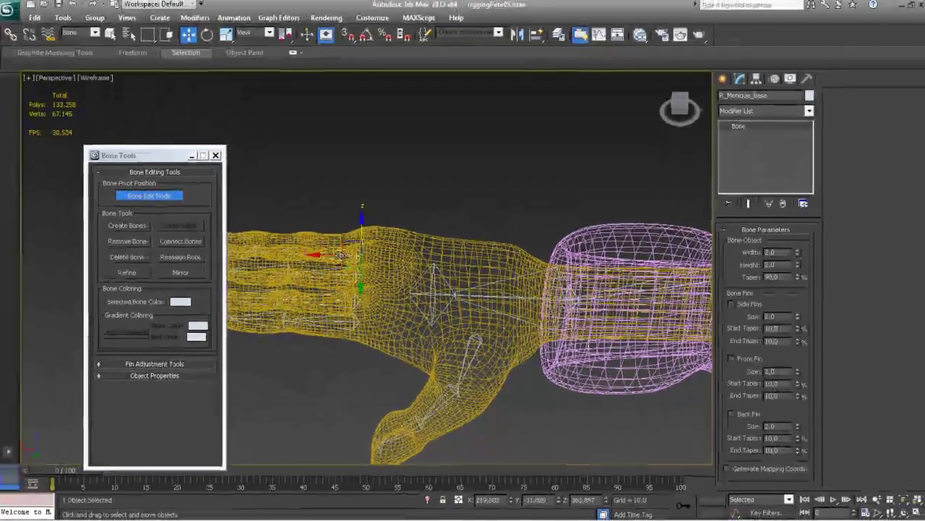
drag(319, 176, 319, 167)
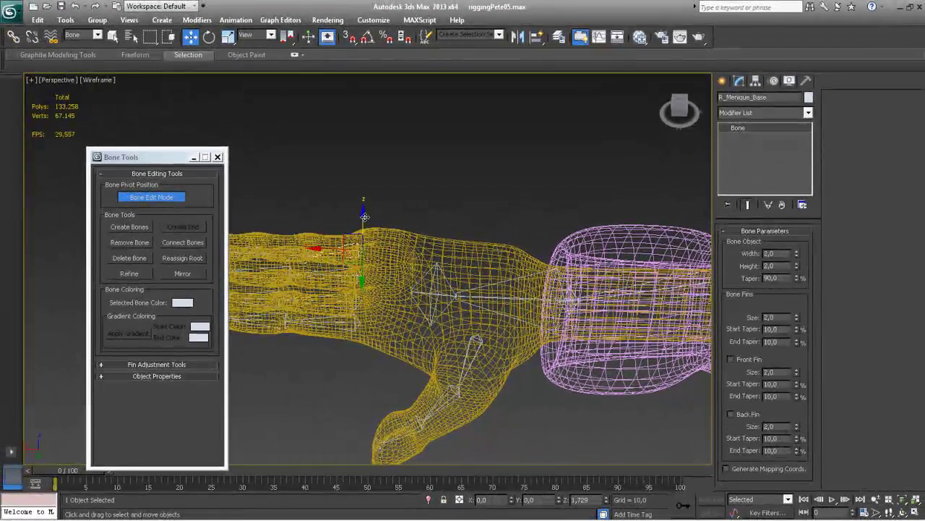
drag(364, 217, 409, 226)
alt+middle_drag(387, 273, 304, 306)
middle_drag(419, 236, 468, 228)
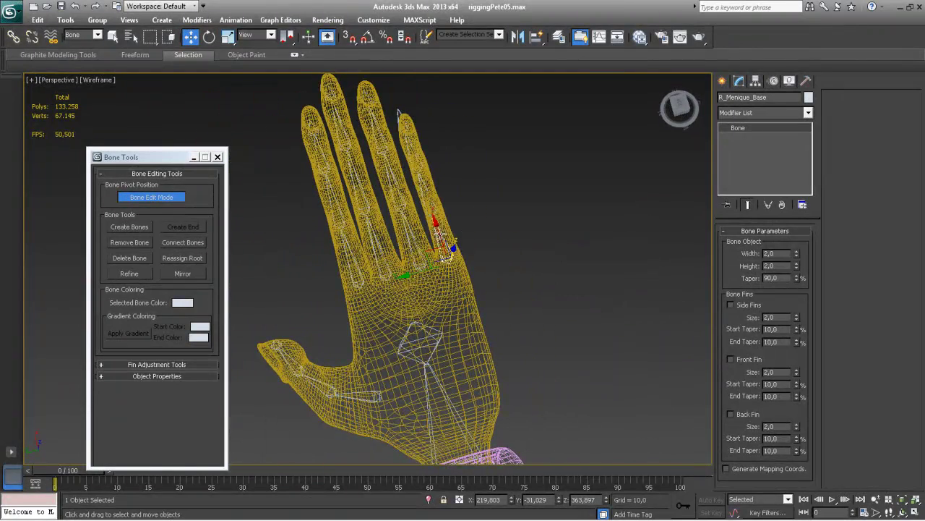
double_click(440, 234)
ctrl+click(413, 241)
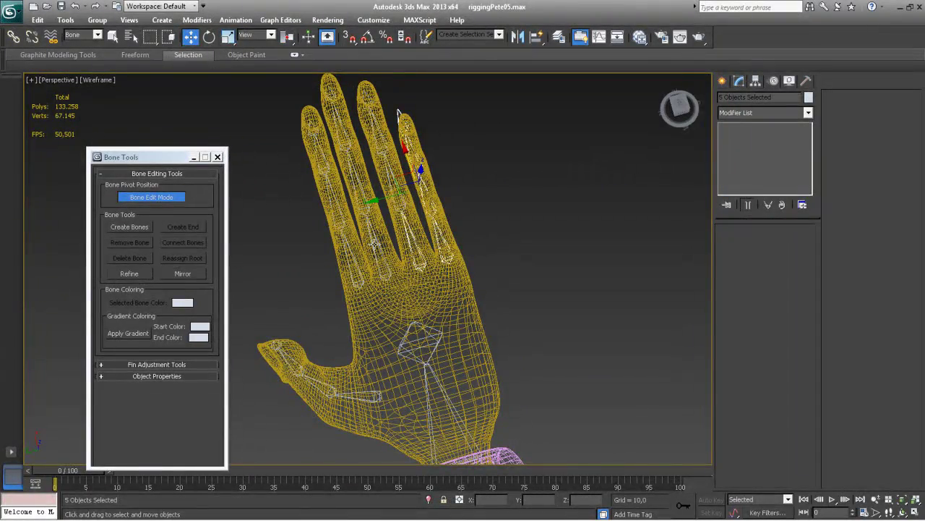
ctrl+click(374, 243)
ctrl+click(348, 253)
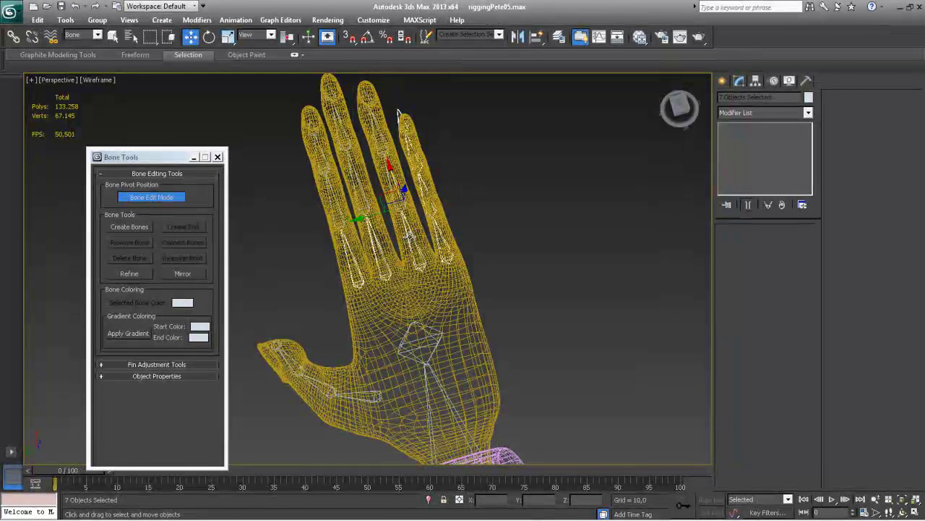
- Select the whole little finger bone chain and raise it slightly in the front view toward the middle of the finger mesh
double_click(440, 240)
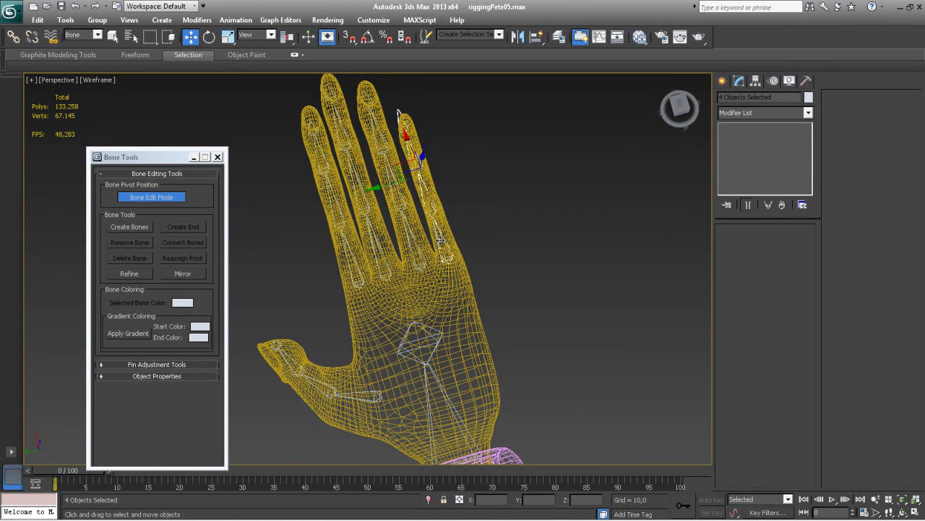
alt+middle_drag(398, 112, 390, 234)
key(alt+w)
scroll(553, 185, up, 5)
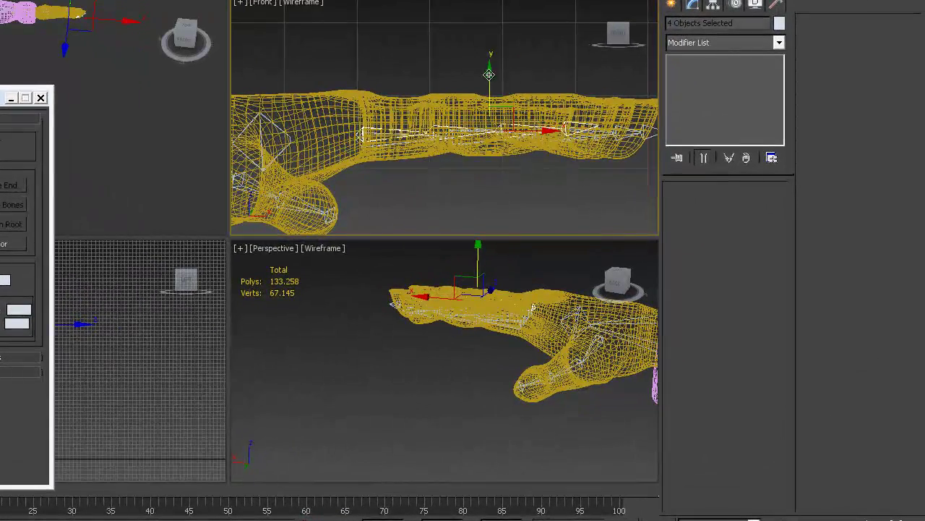
drag(489, 74, 489, 67)
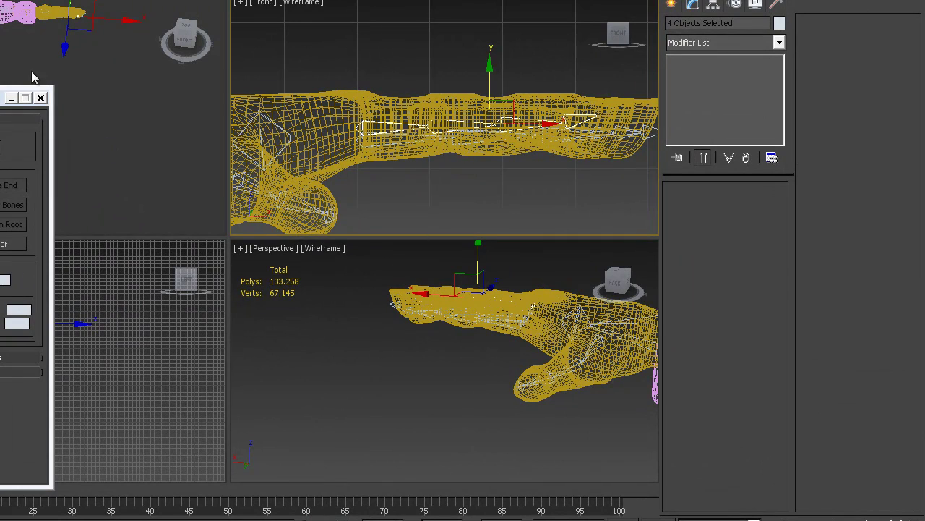
- Raise the ring and middle finger bone chains in turn in the front view to the level of the little finger's bones
alt+middle_drag(514, 334, 498, 361)
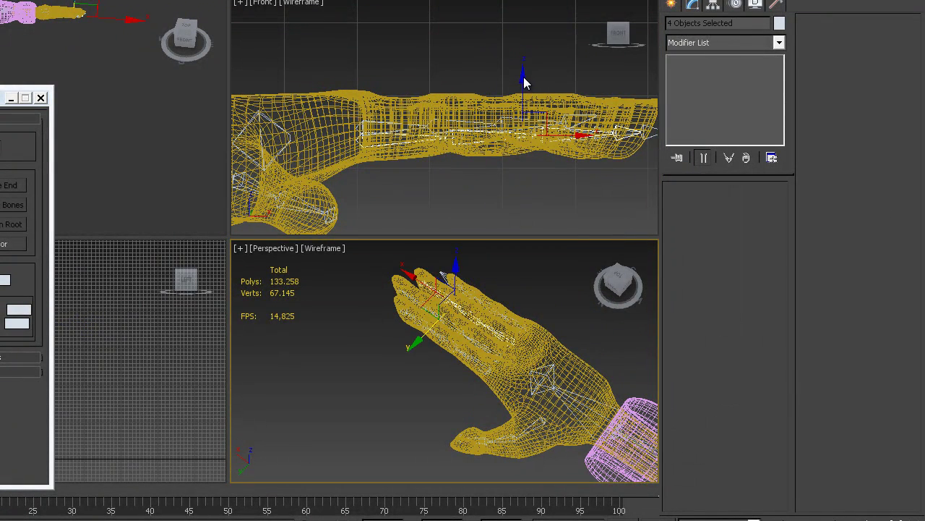
click(524, 79)
drag(524, 79, 523, 65)
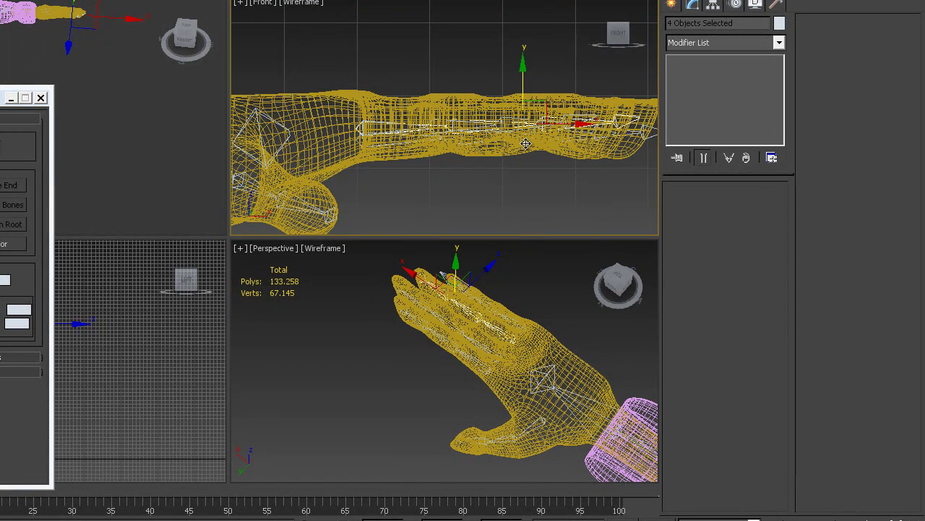
click(492, 354)
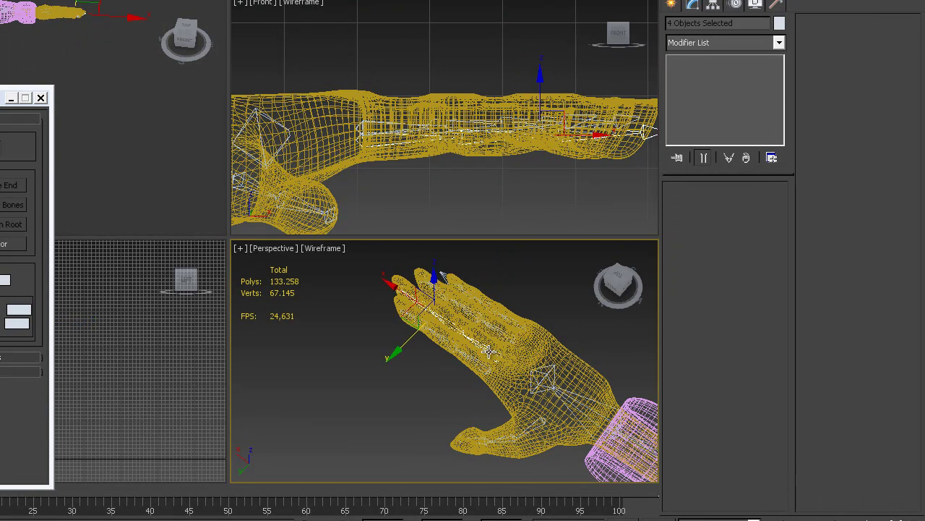
click(540, 77)
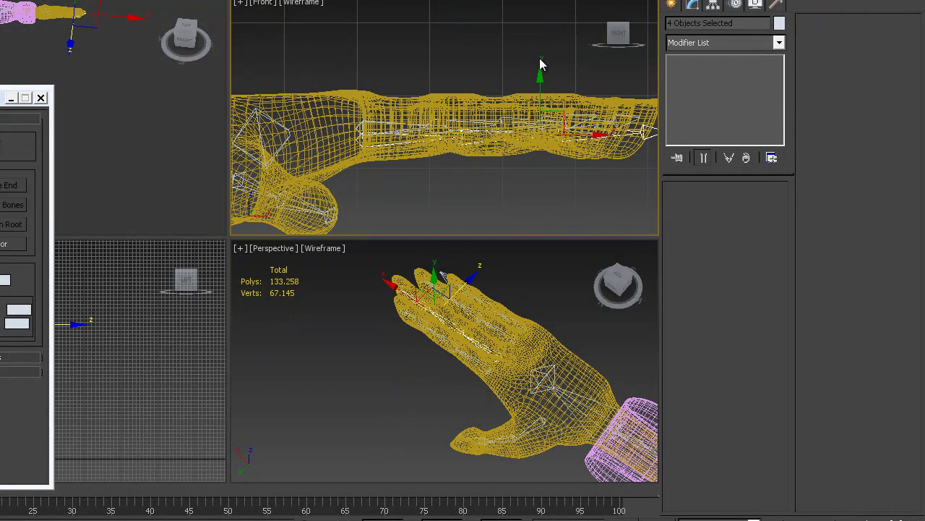
drag(539, 70, 538, 62)
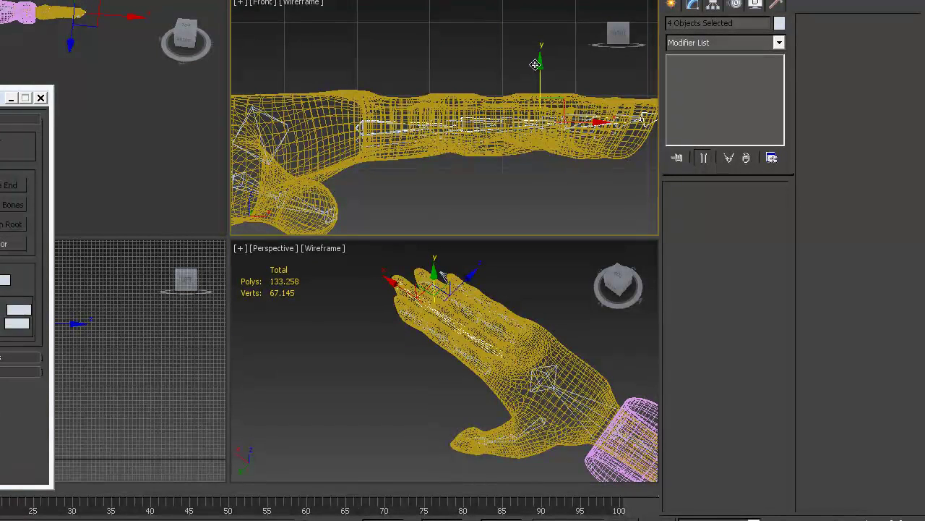
- Raise the index finger bone chain in the front view to match the other fingers, and turn off Bone Edit Mode
click(480, 364)
double_click(480, 364)
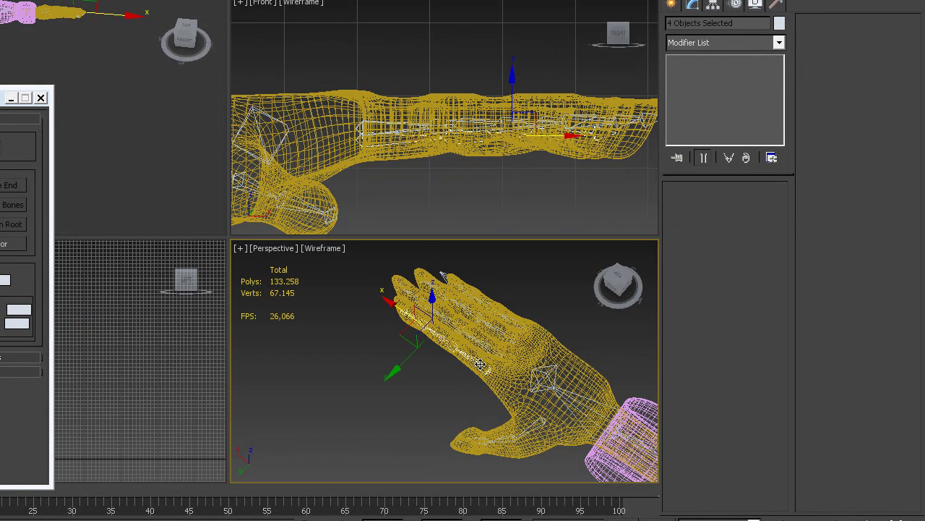
right_click(511, 78)
drag(512, 85, 512, 64)
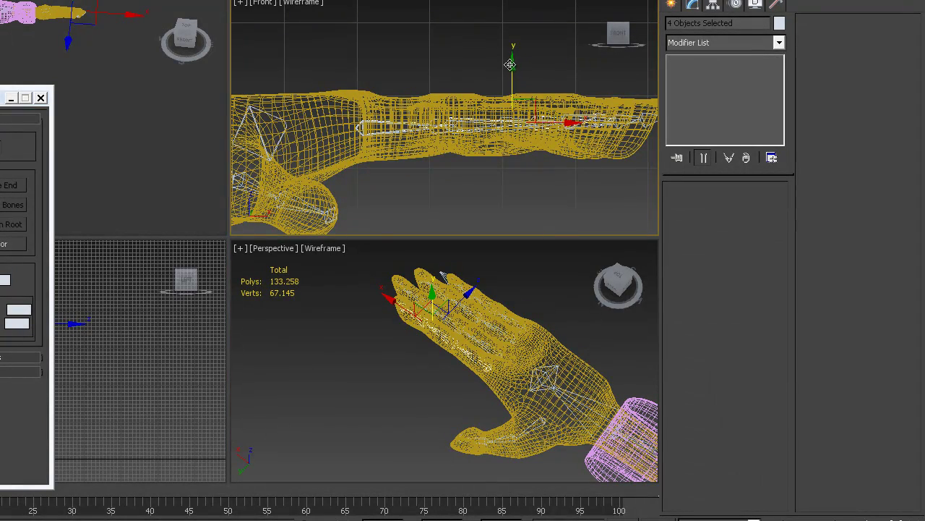
click(18, 162)
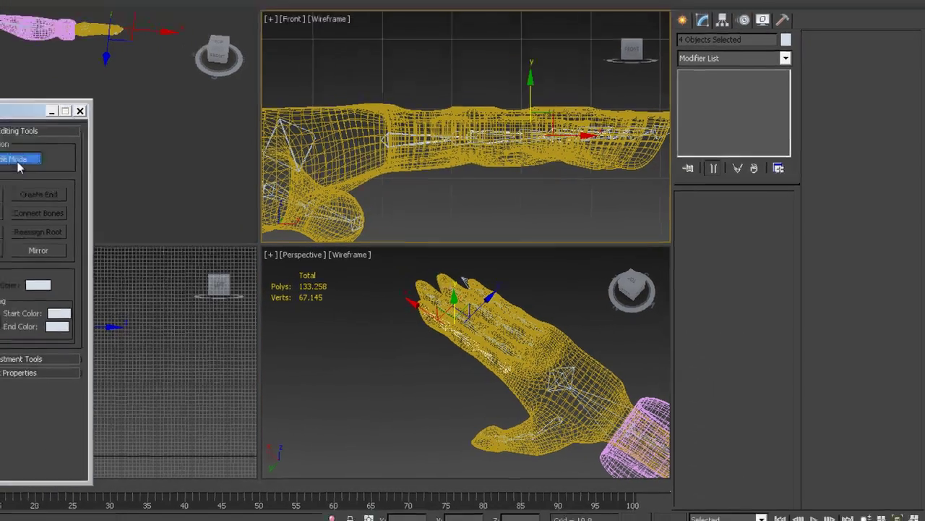
- Close the bone editing tools and select all the right arm, hand and finger bones in the perspective view
click(18, 162)
click(80, 110)
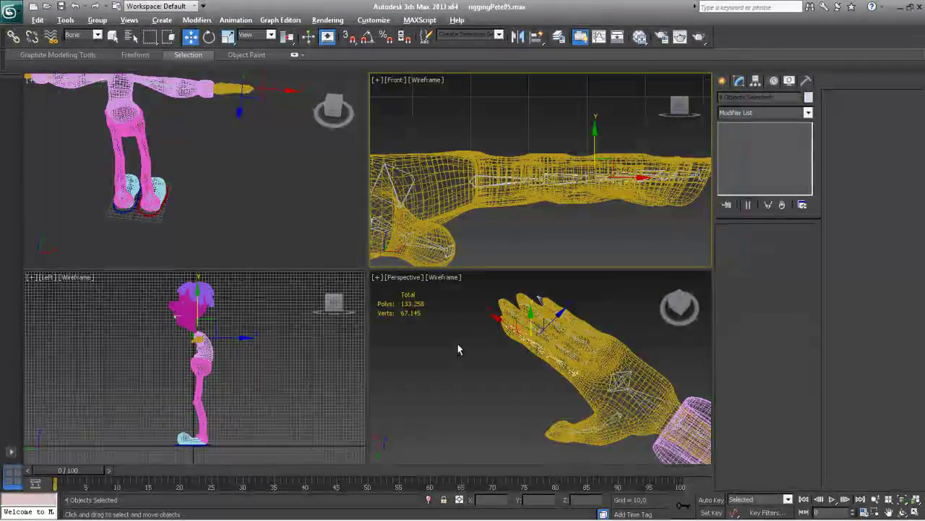
alt+middle_drag(367, 341, 402, 324)
key(alt+w)
alt+middle_drag(539, 301, 382, 271)
scroll(379, 269, down, 3)
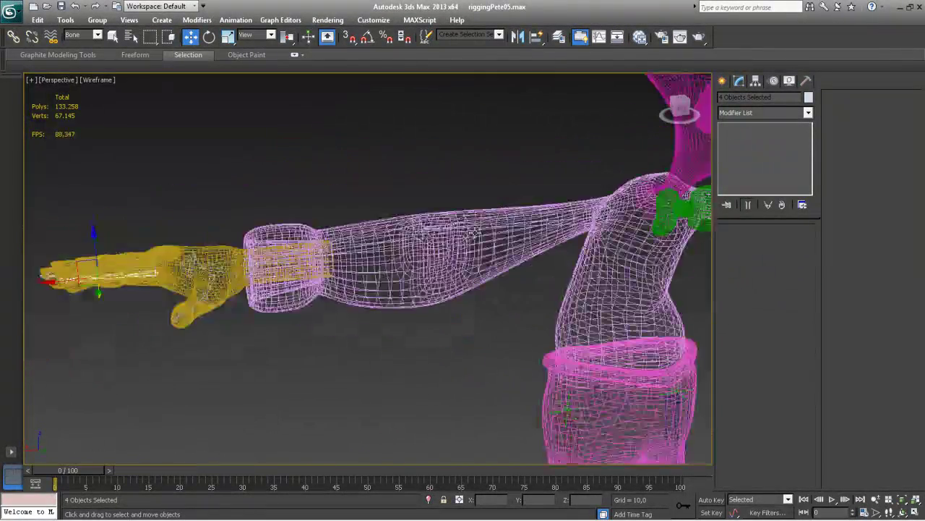
alt+middle_drag(469, 273, 409, 265)
scroll(461, 279, down, 4)
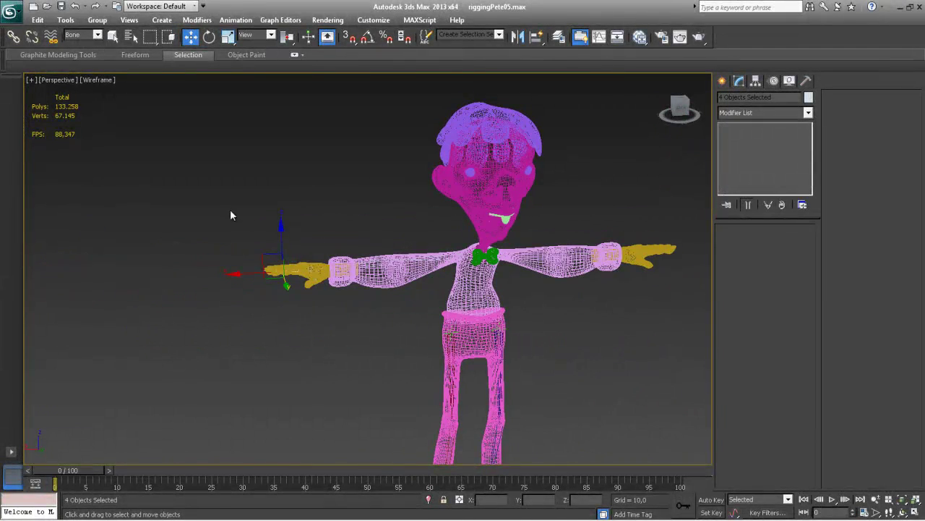
drag(248, 209, 488, 288)
- Mirror the selected arm bones across the X axis as a copy
click(518, 36)
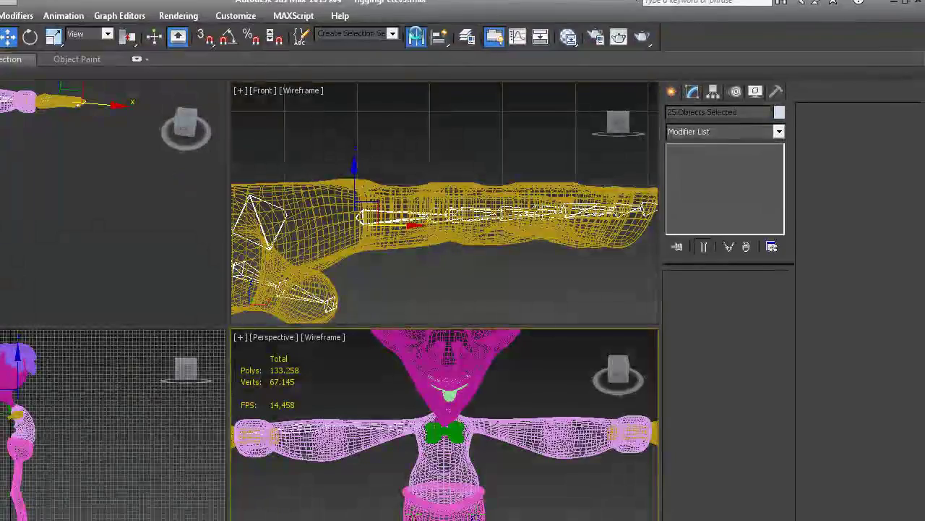
click(416, 36)
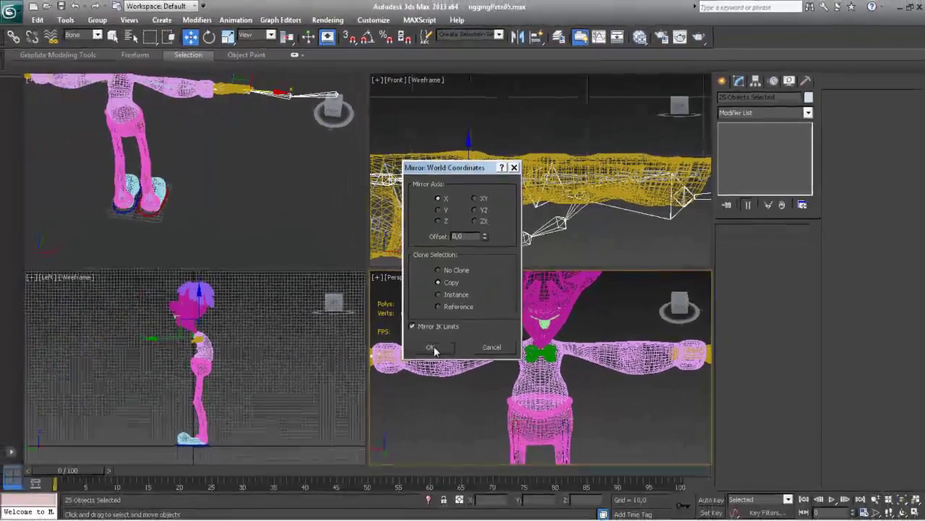
click(307, 424)
- Move the mirrored bones along X in the top view until they fit the opposite arm, and save the scene as riggingPete06.max
scroll(486, 350, down, 3)
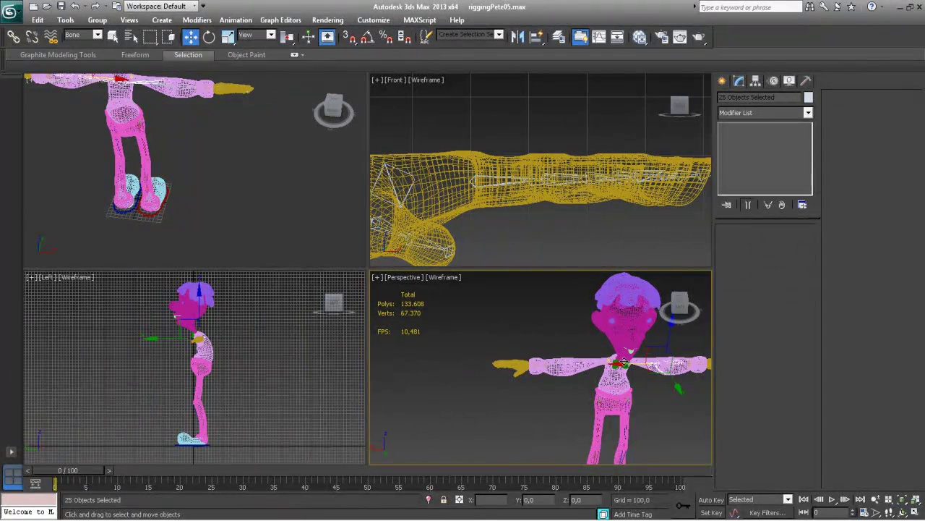
middle_drag(582, 362, 426, 314)
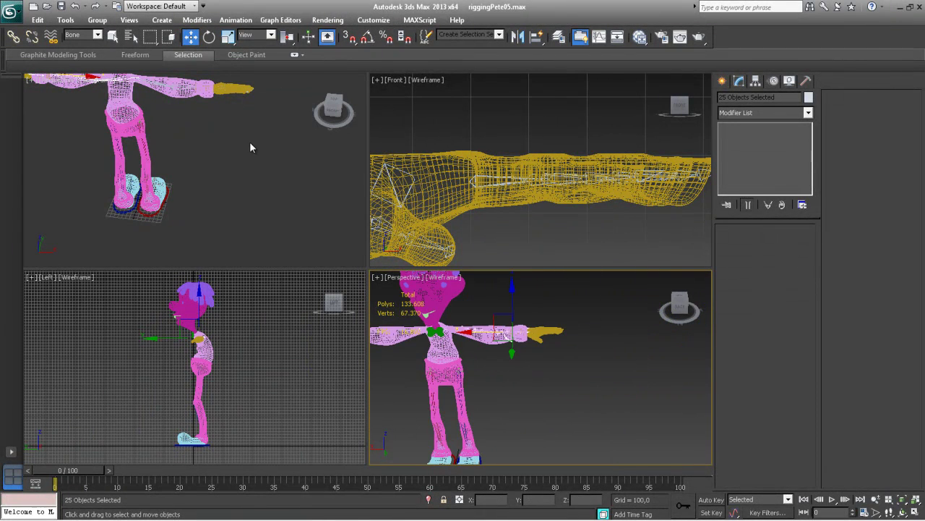
scroll(538, 327, up, 6)
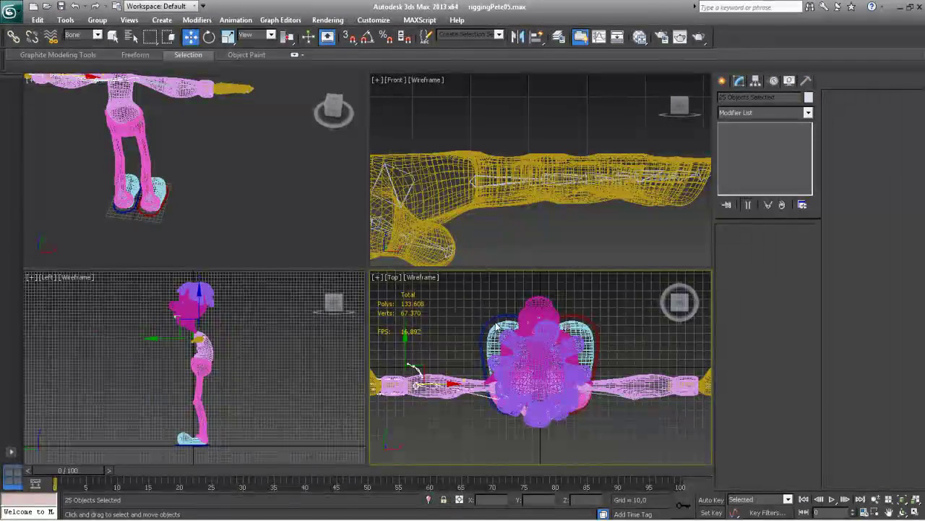
scroll(533, 359, down, 6)
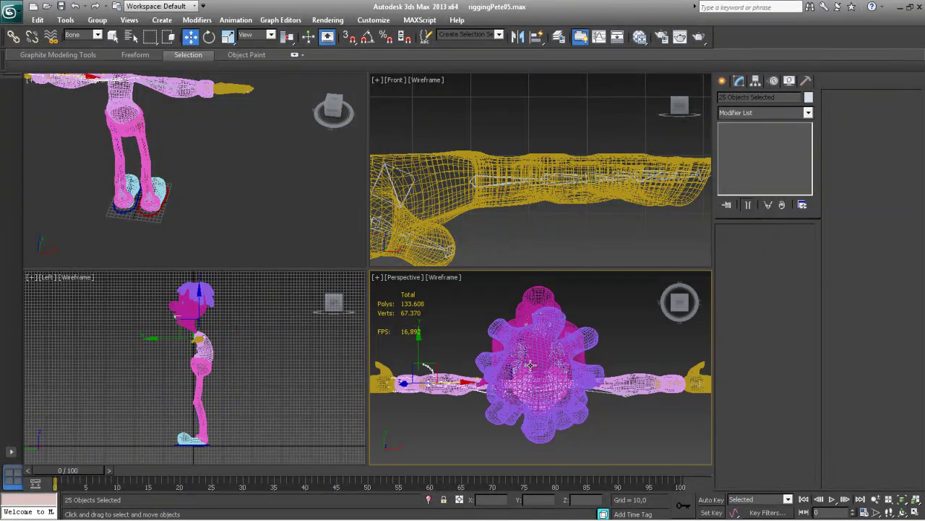
alt+middle_drag(512, 340, 611, 340)
middle_click(220, 166)
key(t)
middle_drag(221, 181, 303, 190)
scroll(210, 169, down, 2)
middle_drag(209, 169, 356, 170)
middle_drag(177, 171, 353, 168)
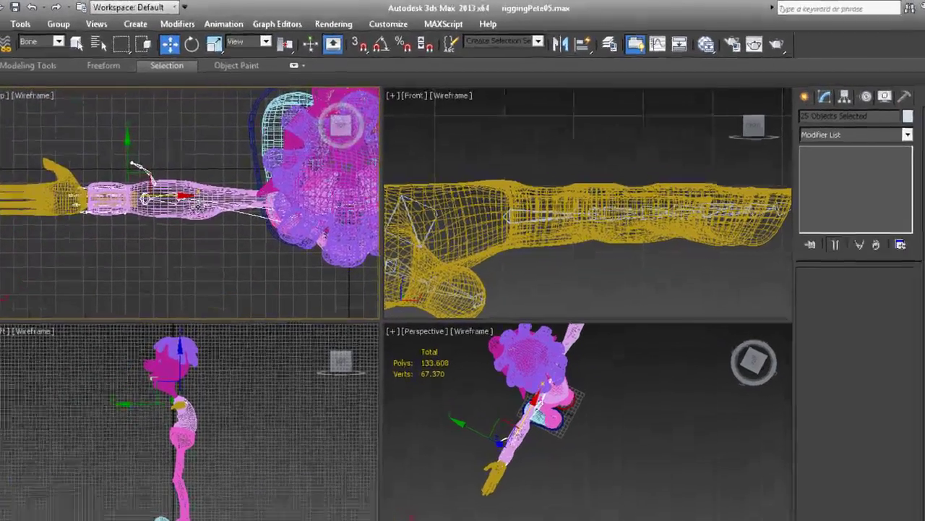
drag(182, 205, 90, 202)
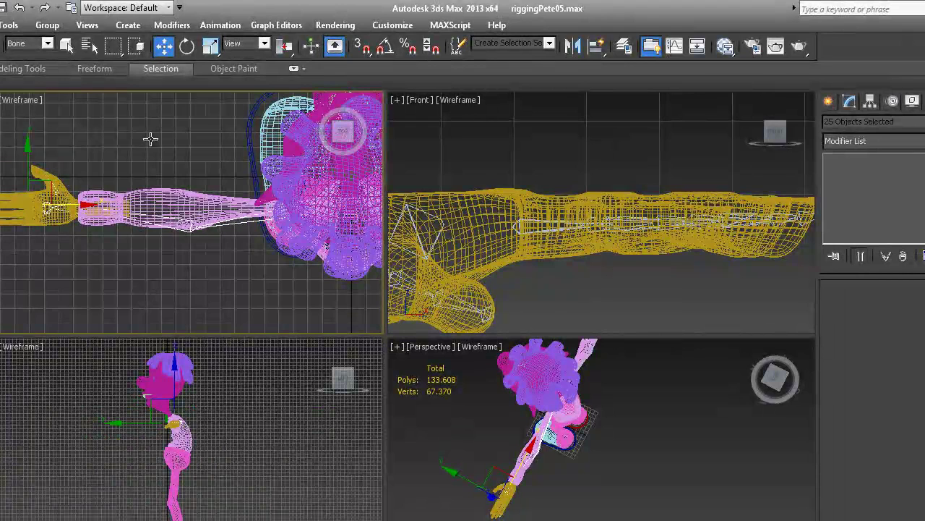
click(1, 8)
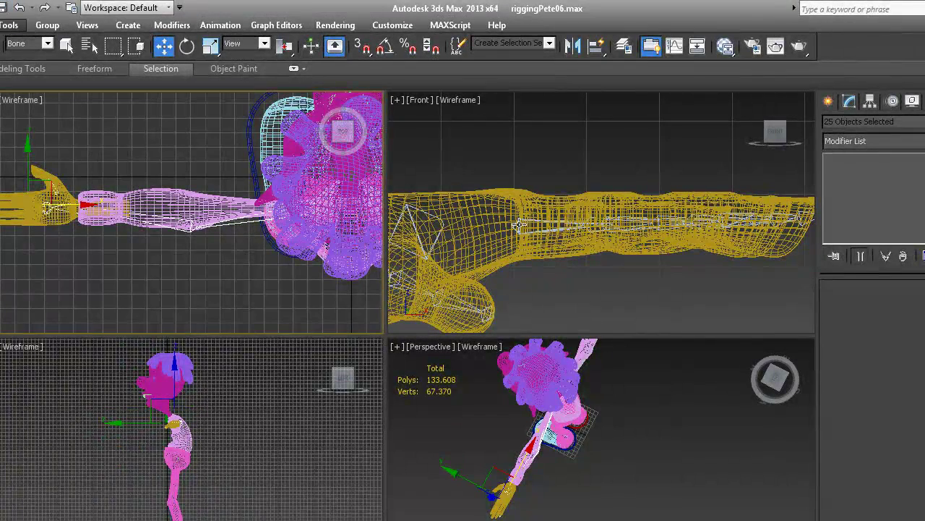
- Rename the mirrored shoulder bone L_hombro
click(610, 393)
key(alt+w)
alt+middle_drag(267, 388, 398, 269)
middle_drag(403, 430, 419, 500)
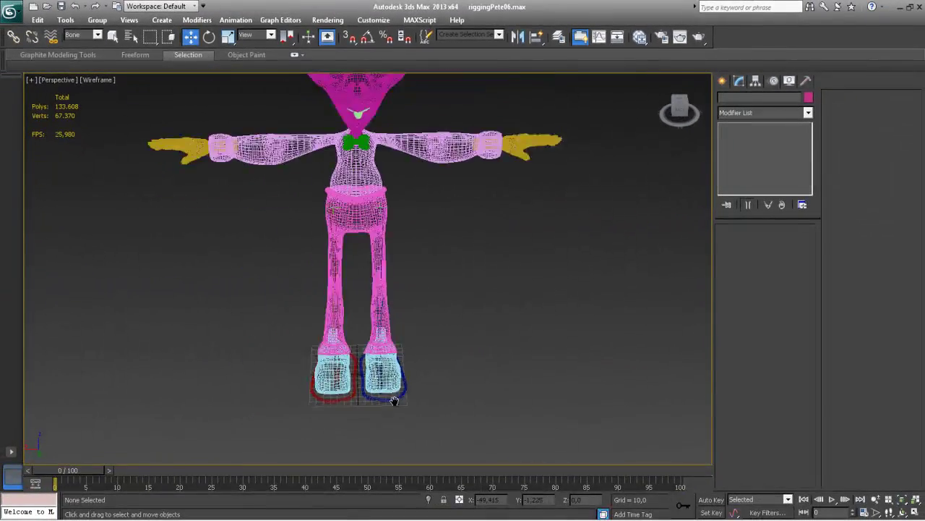
middle_drag(394, 401, 399, 440)
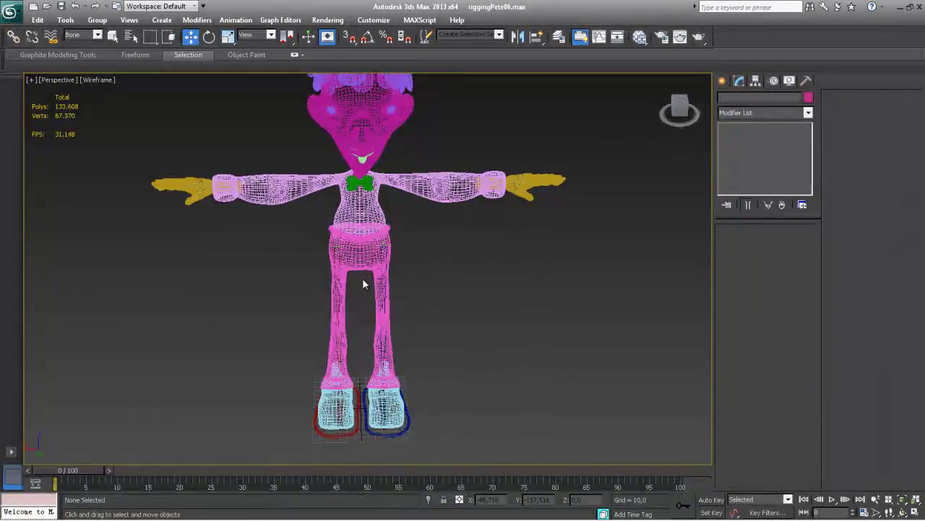
scroll(376, 323, up, 5)
middle_drag(407, 306, 326, 458)
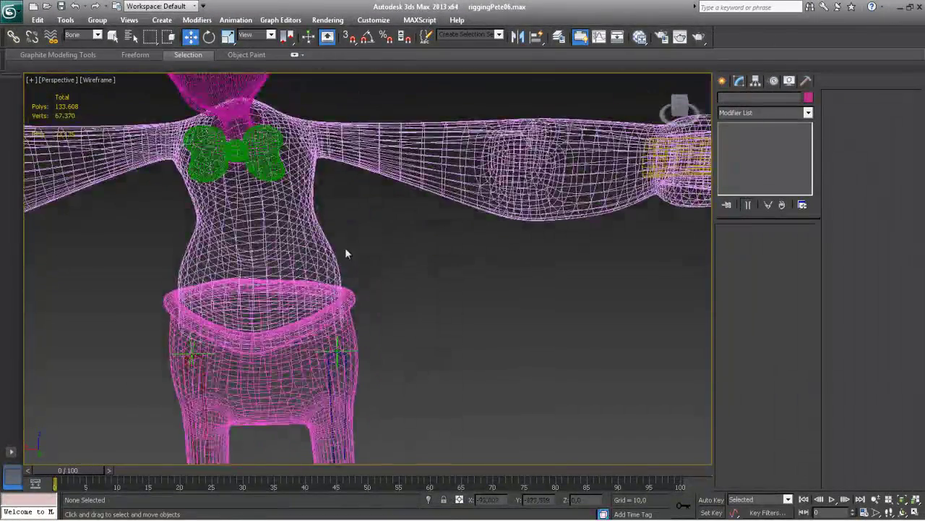
click(343, 141)
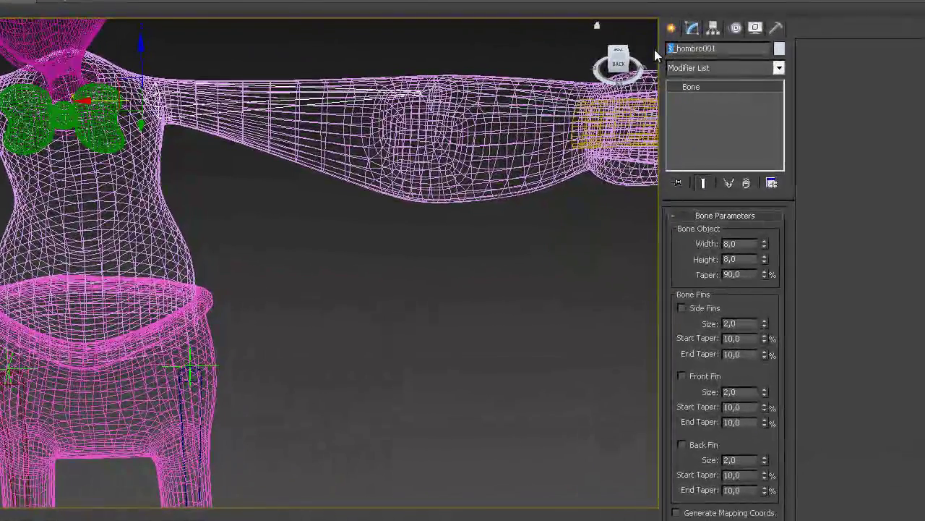
text(L)
drag(700, 47, 719, 48)
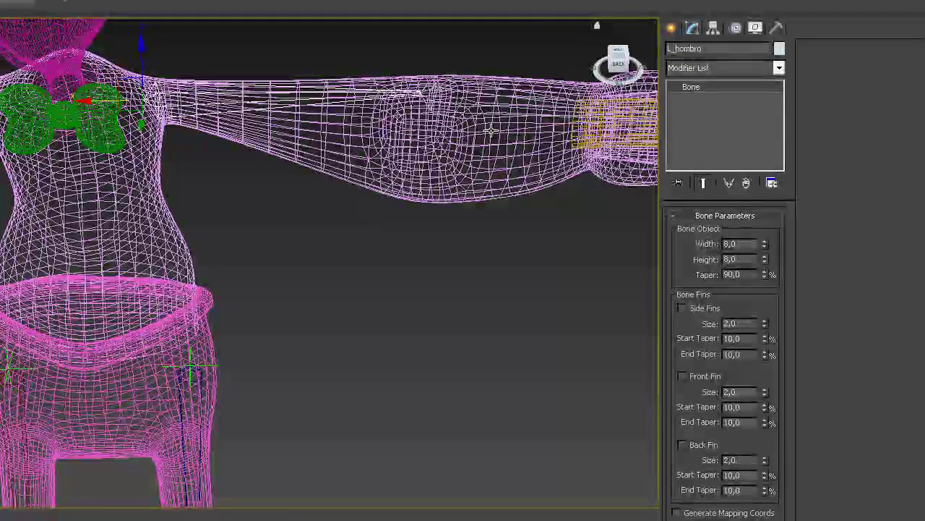
- Rename the mirrored elbow bone L_Codo
click(486, 118)
drag(668, 48, 673, 49)
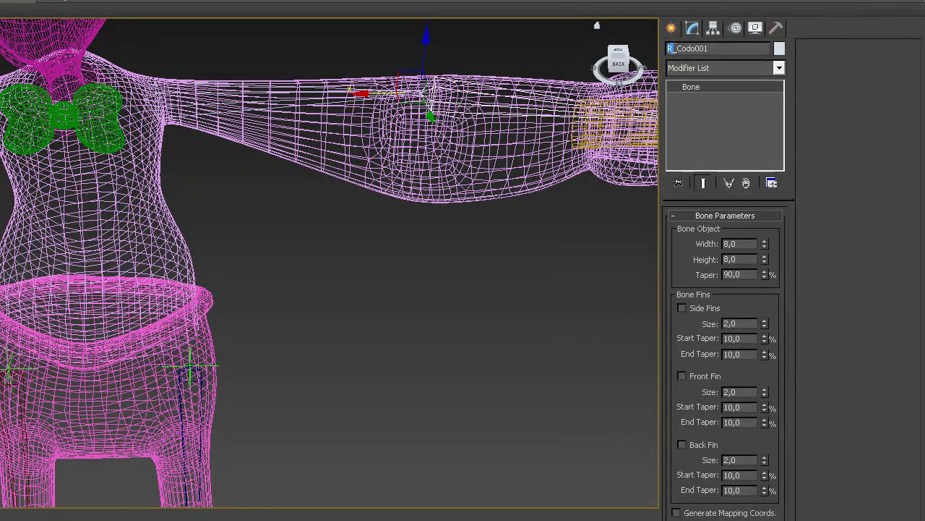
text(L)
drag(695, 48, 731, 47)
text(+)
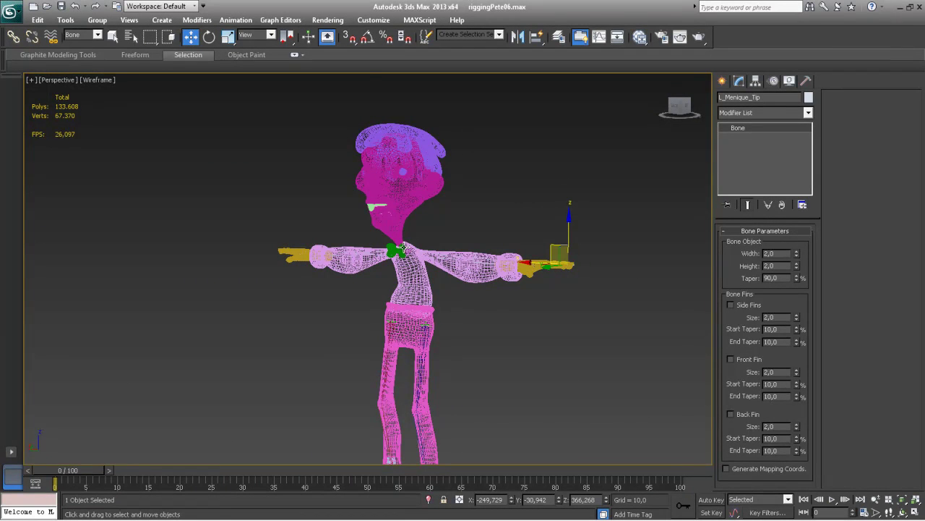
- Frame the torso in the maximized left view and start creating bones
key(alt+w)
key(alt+w)
key(alt+w)
right_click(313, 329)
key(alt+w)
middle_drag(417, 315, 305, 259)
scroll(511, 343, up, 7)
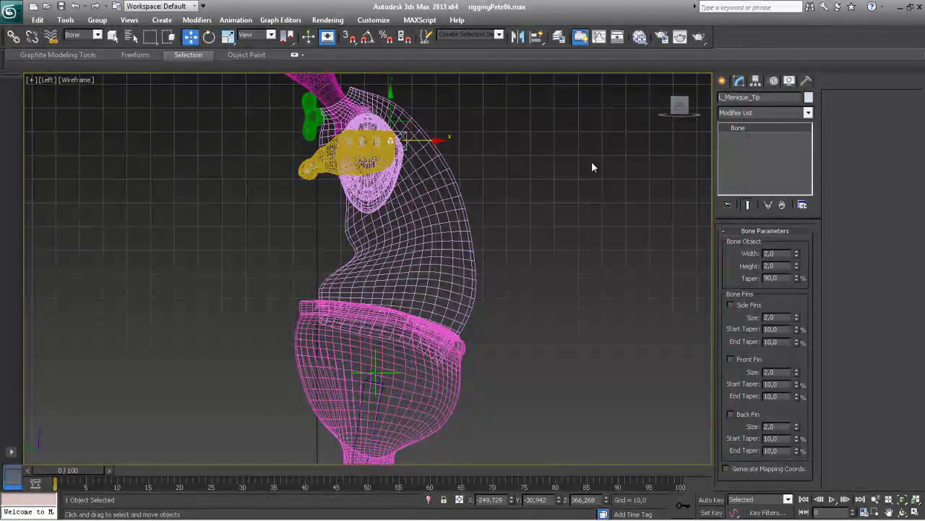
click(722, 81)
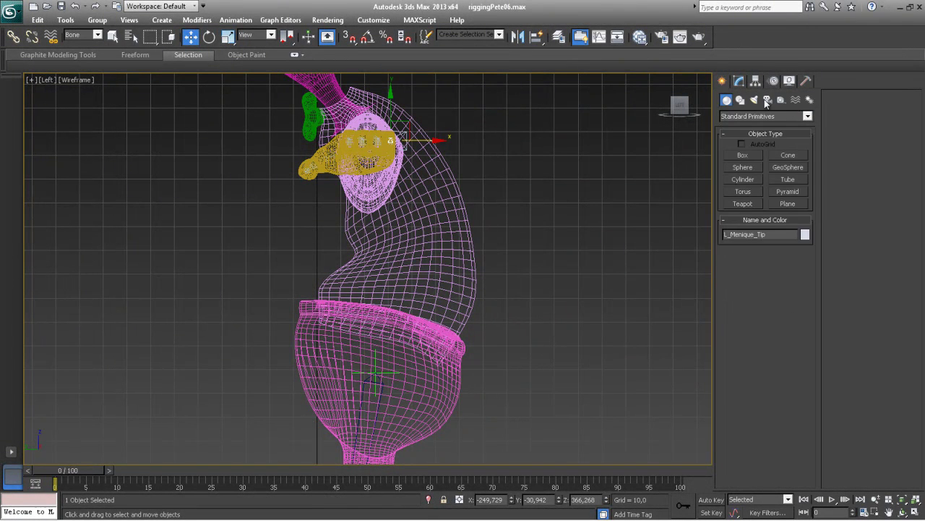
click(810, 99)
click(742, 155)
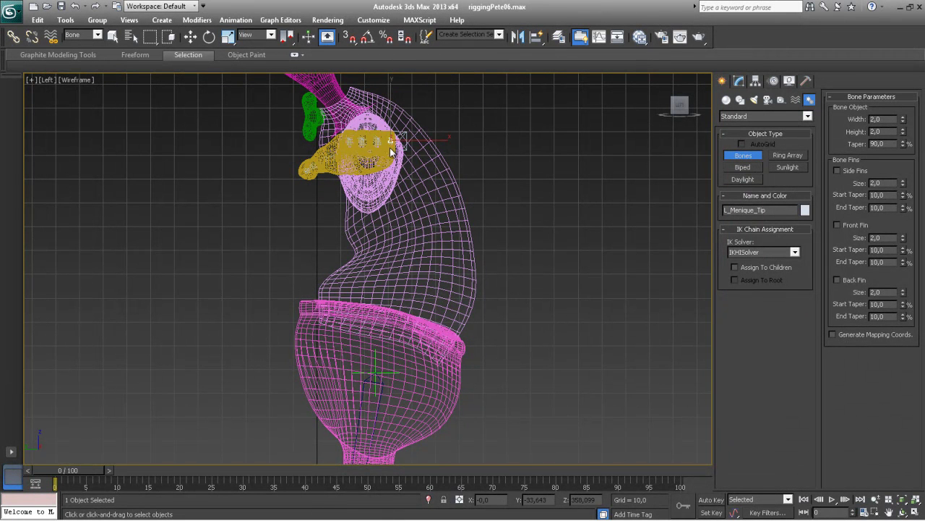
click(743, 155)
right_click(501, 307)
click(397, 345)
click(419, 275)
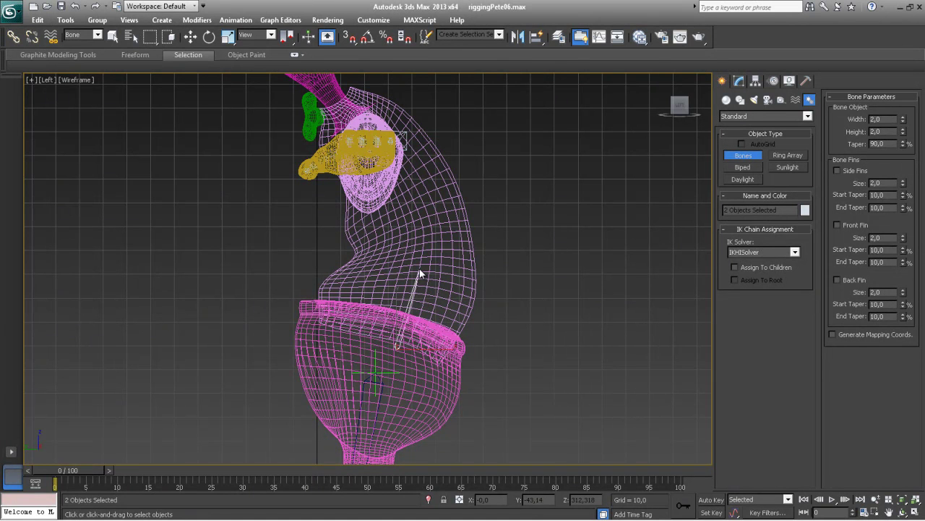
right_click(417, 282)
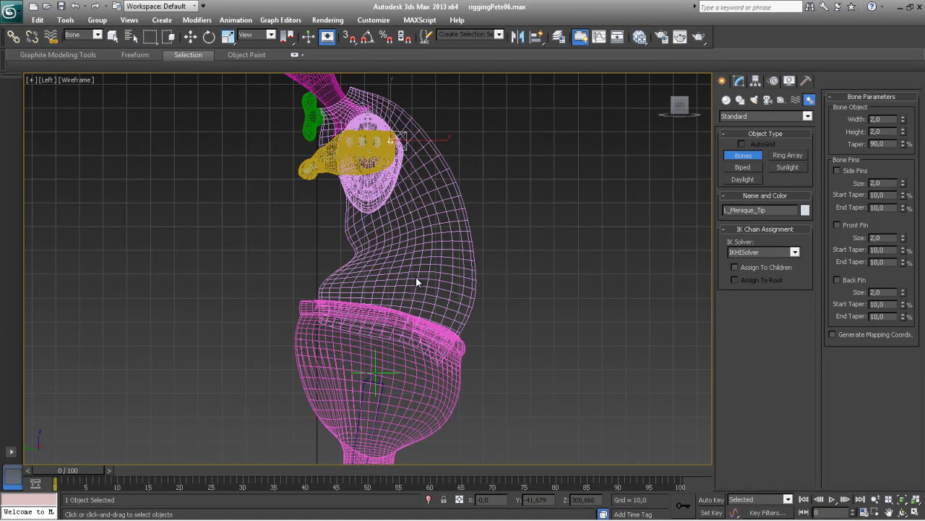
- Set the bone width and height to 4 and draw a spine chain of four bones plus an end bone from pelvis to neck
key(Return)
click(380, 353)
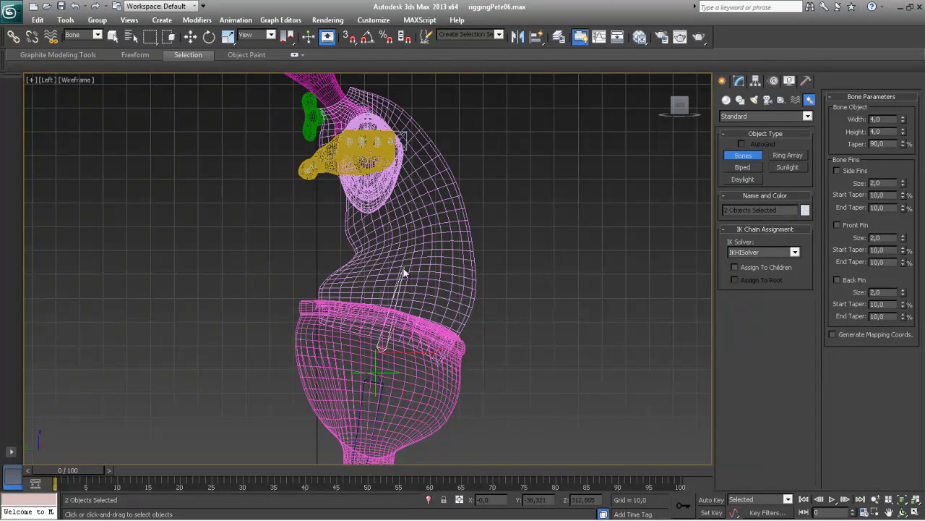
click(404, 275)
click(392, 177)
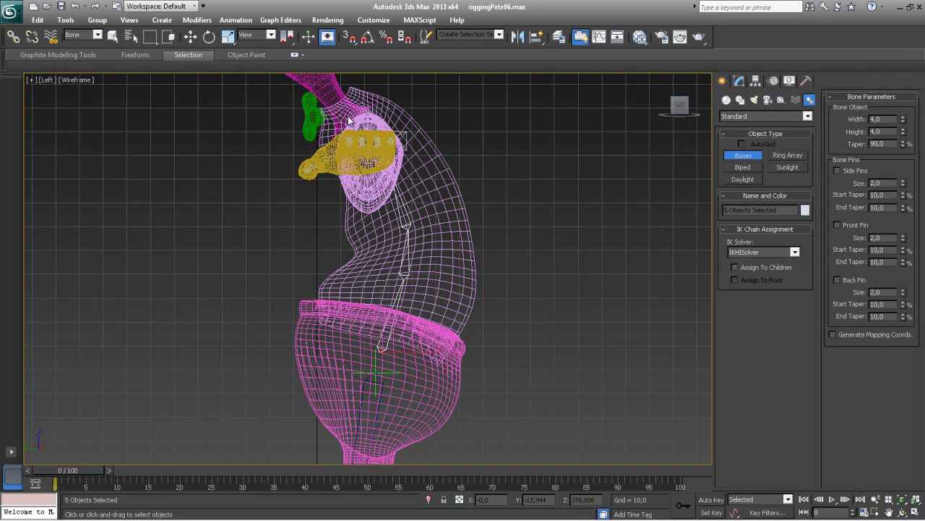
right_click(340, 114)
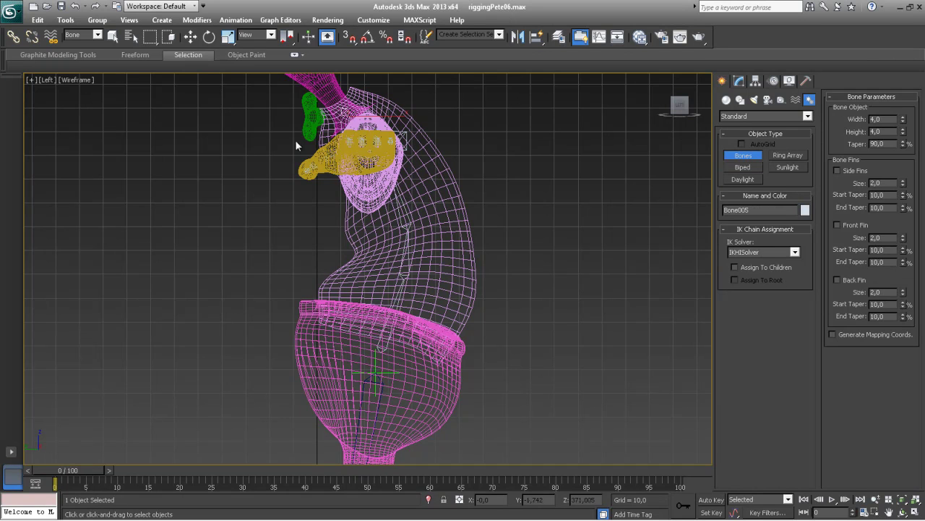
key(w)
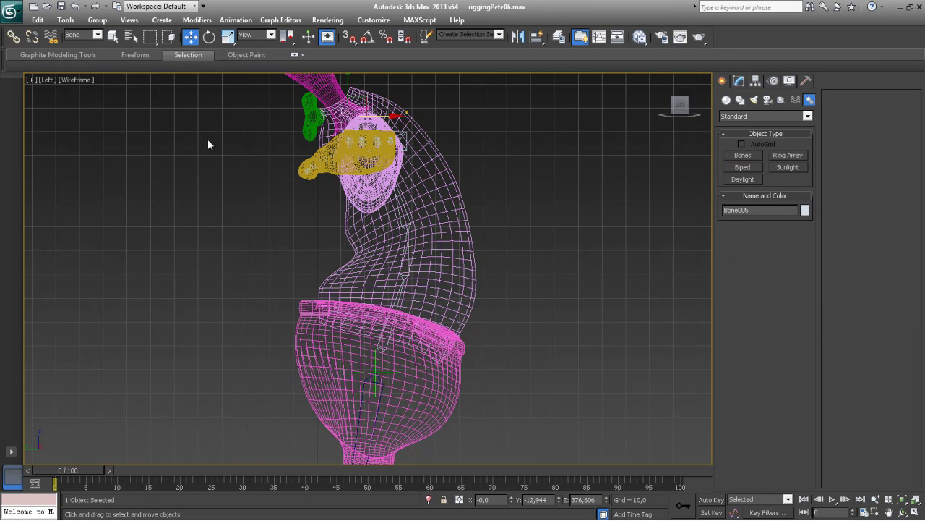
- Rename the lowest spine bone Cadera and the bone directly above it Lumbar
click(396, 303)
click(739, 81)
drag(744, 98, 722, 97)
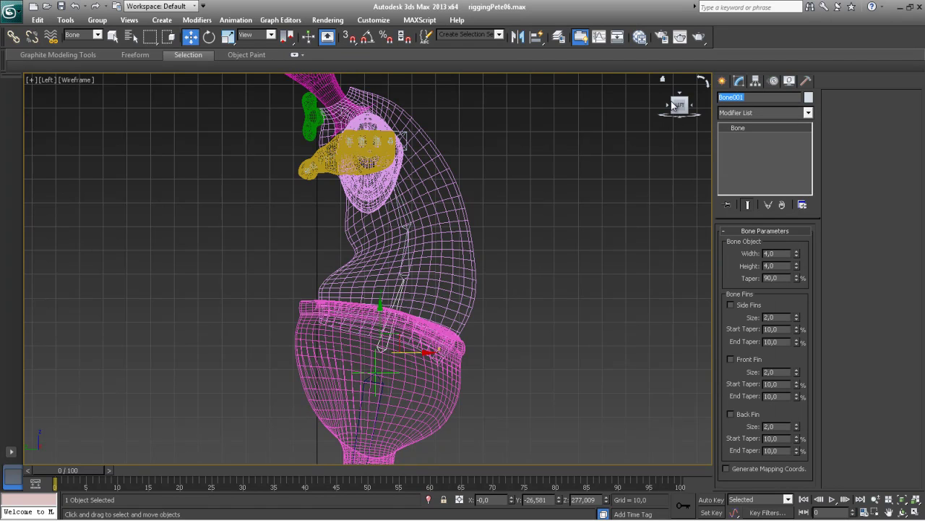
text(Cadera)
key(Page_Down)
drag(758, 97, 689, 100)
text(Lumbar)
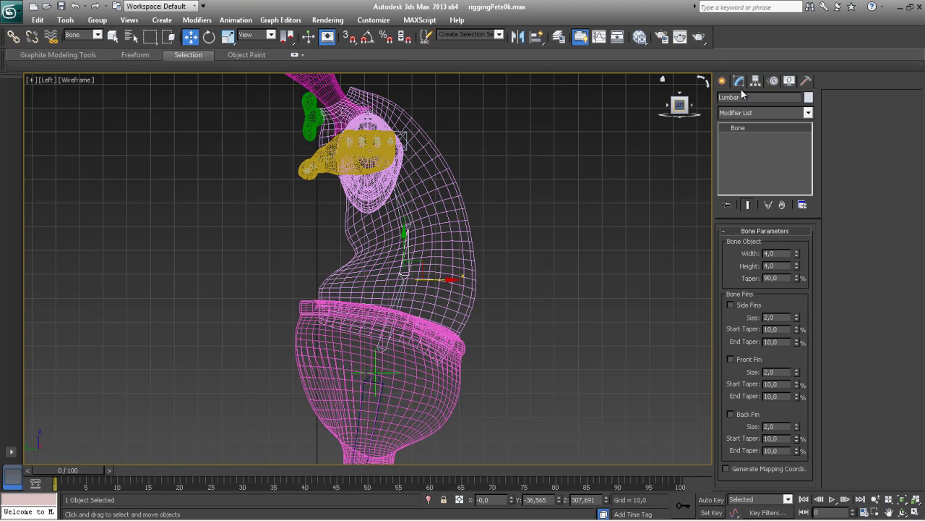
- Rename the third spine bone Pecho and the fourth one Escapular
key(Page_Down)
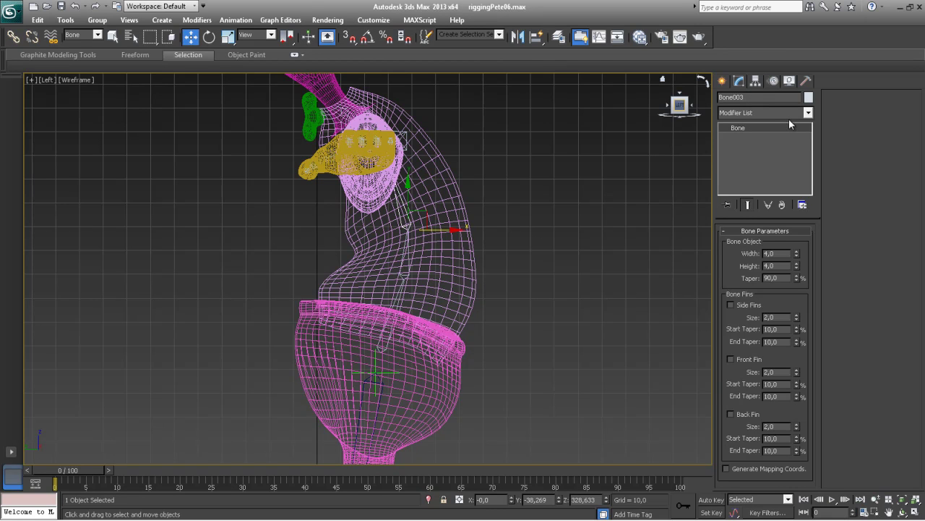
double_click(745, 99)
text(Pecho)
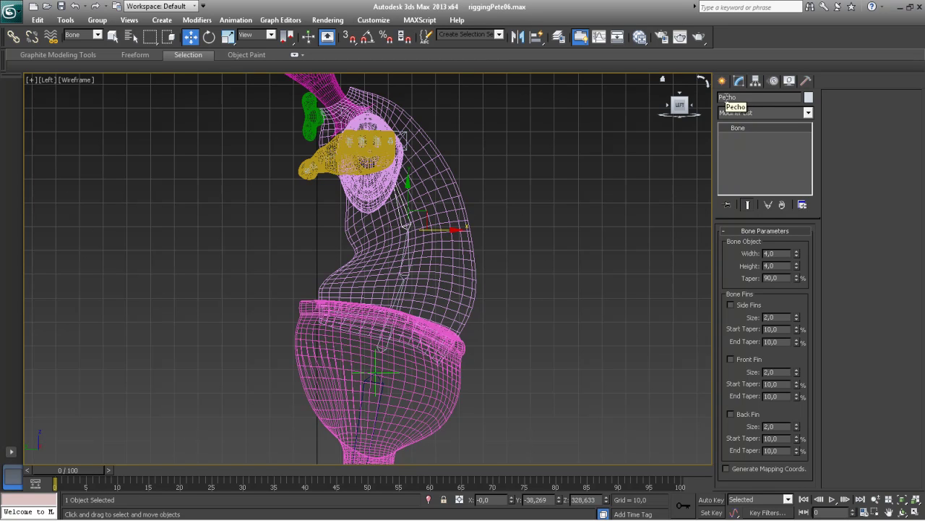
key(Page_Down)
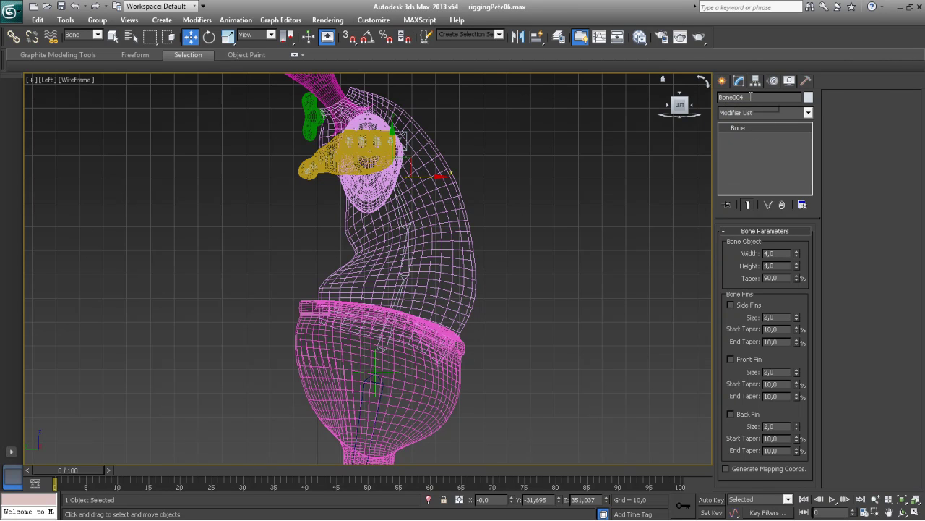
text(Escapular)
- Rename the end bone of the spine chain B_Cuello and return to the four-viewport layout
key(Page_Down)
drag(746, 94, 709, 95)
text(B_Cuello)
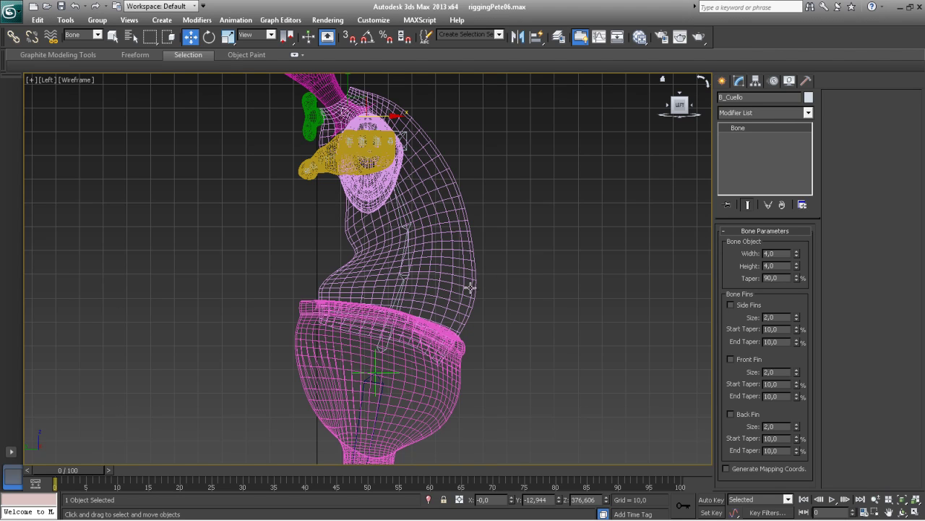
key(alt+w)
alt+middle_drag(481, 365, 517, 372)
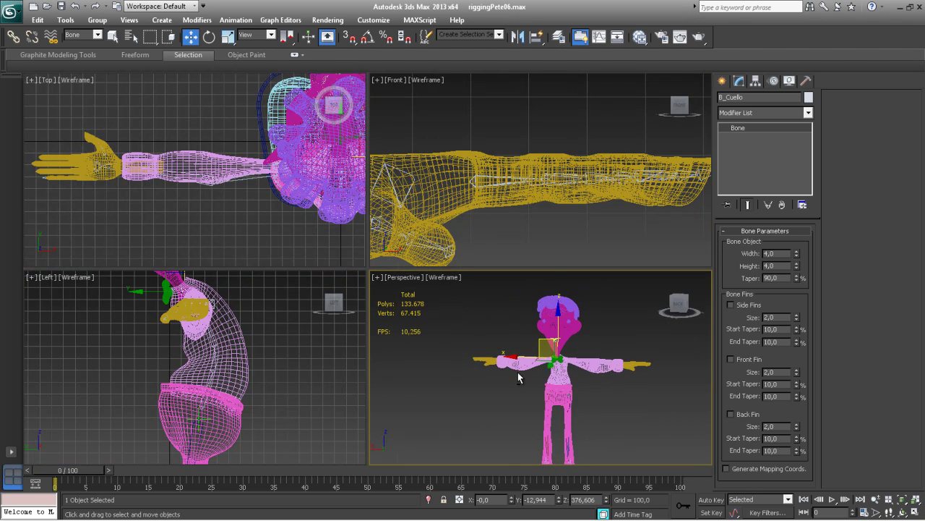
- Examine the spine bone chain inside the torso from several angles in the enlarged Perspective view
key(alt+w)
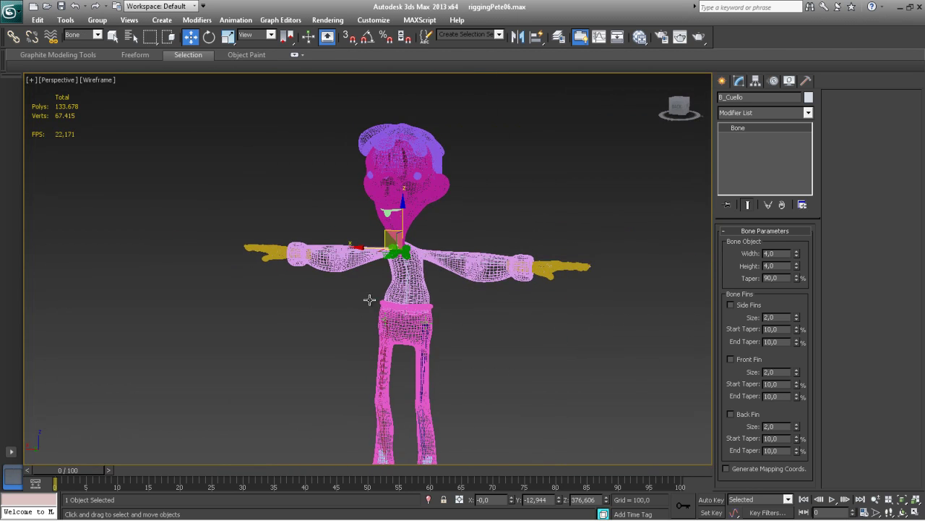
scroll(365, 303, up, 3)
middle_drag(362, 298, 350, 269)
scroll(283, 266, up, 6)
scroll(326, 282, down, 3)
middle_drag(350, 217, 420, 323)
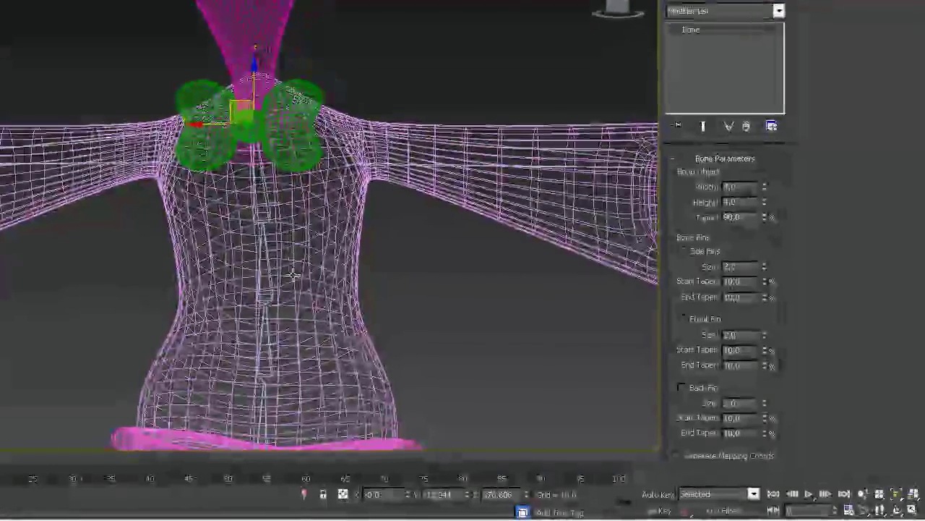
alt+middle_drag(293, 275, 290, 174)
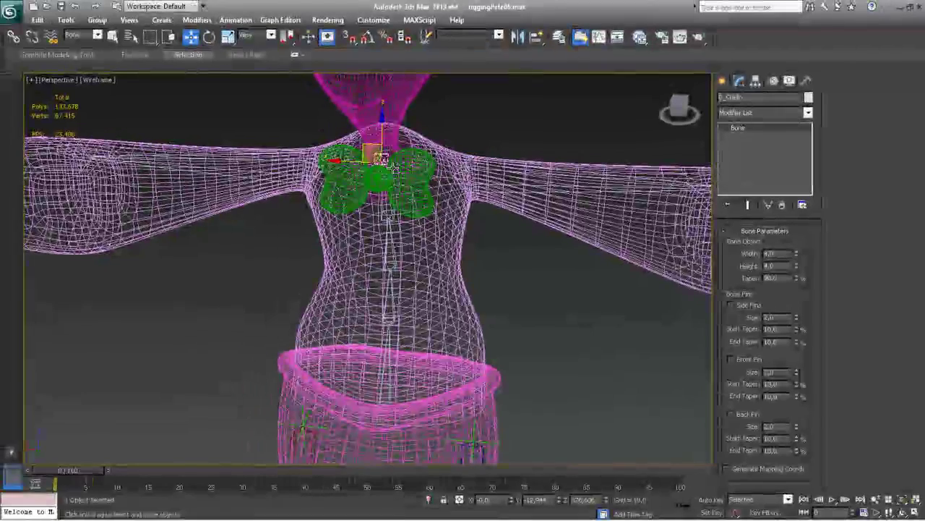
alt+middle_drag(534, 305, 463, 180)
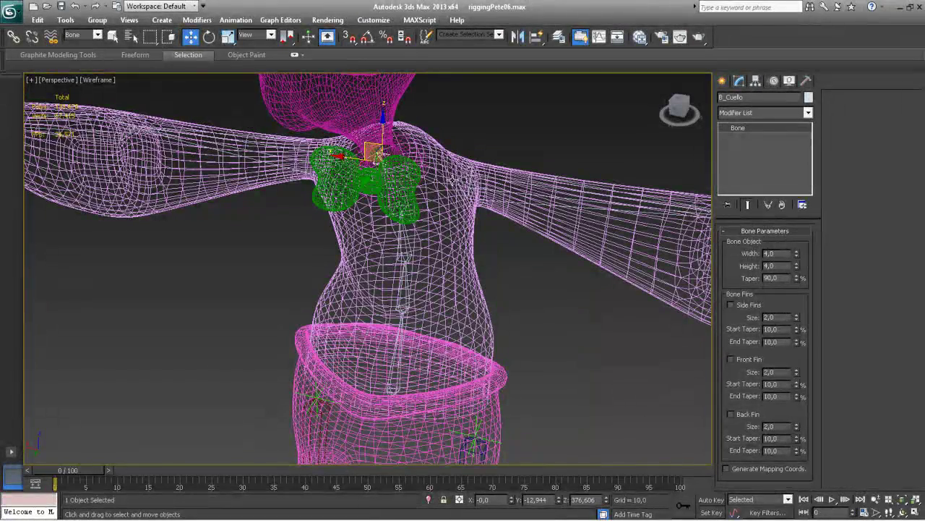
alt+middle_drag(512, 422, 503, 357)
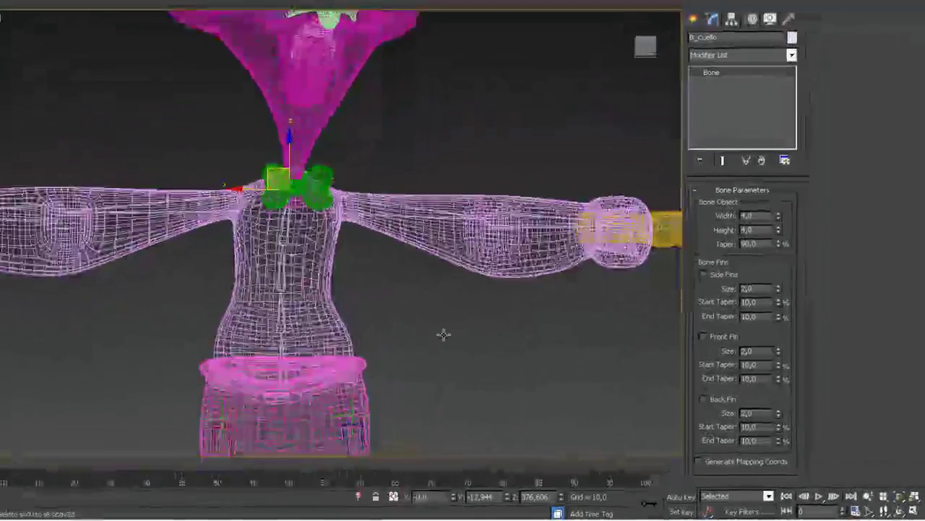
alt+middle_drag(443, 334, 342, 199)
alt+middle_drag(314, 246, 313, 174)
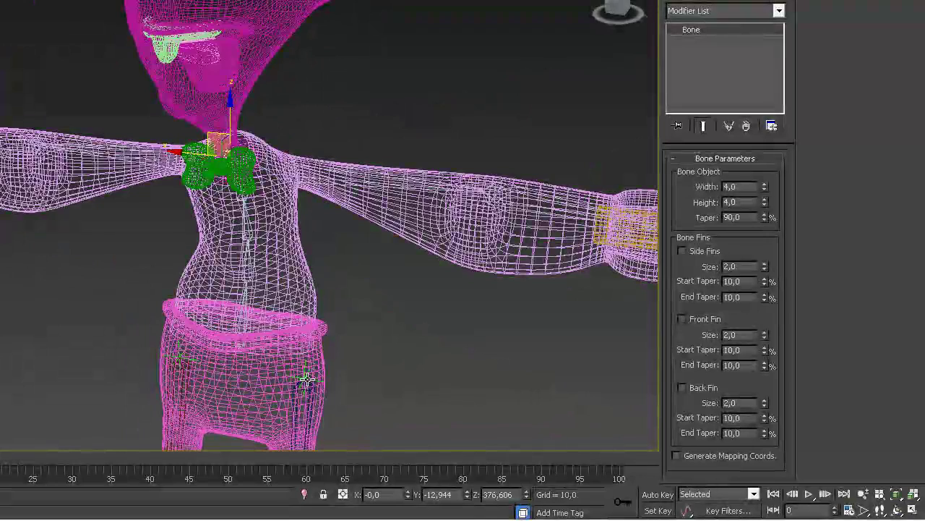
key(alt+w)
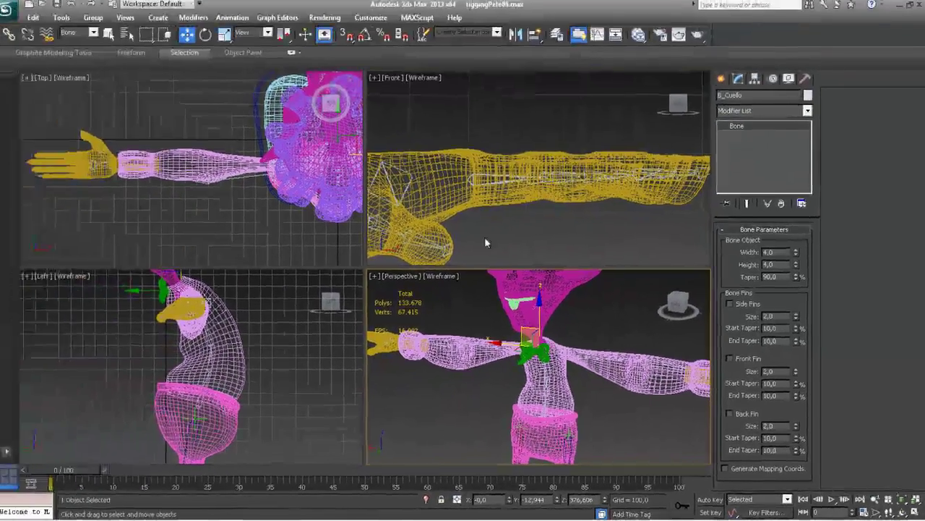
- Create two Point helpers in the Front view, one above each shoulder of the character
middle_drag(375, 167, 554, 159)
scroll(404, 153, down, 4)
middle_drag(508, 230, 665, 202)
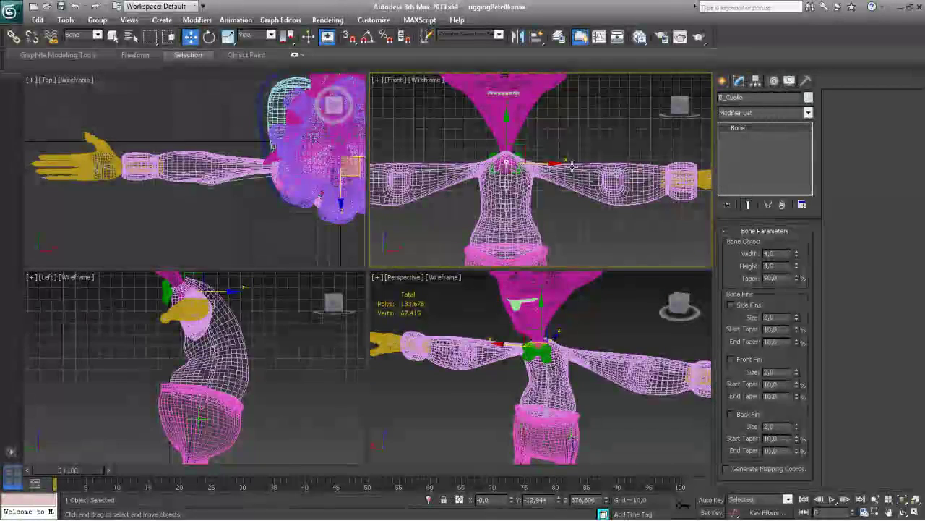
click(573, 229)
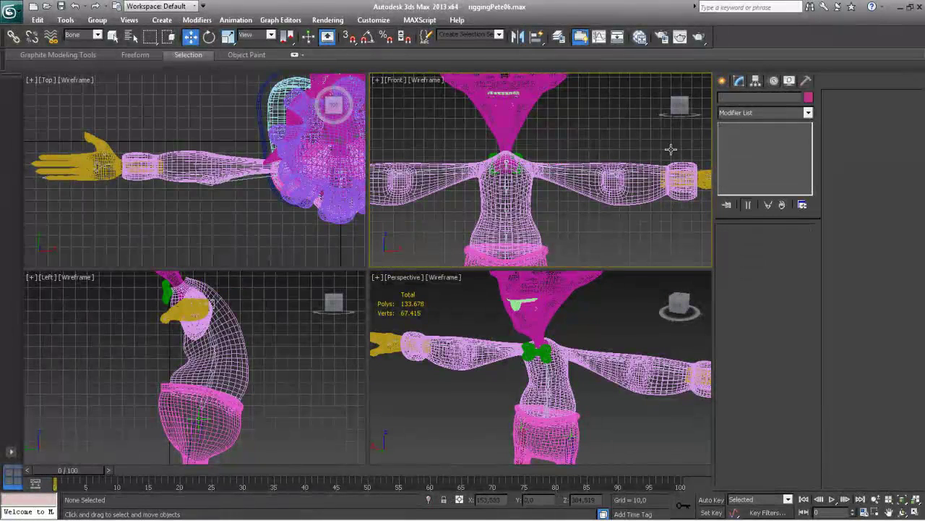
click(754, 82)
click(723, 83)
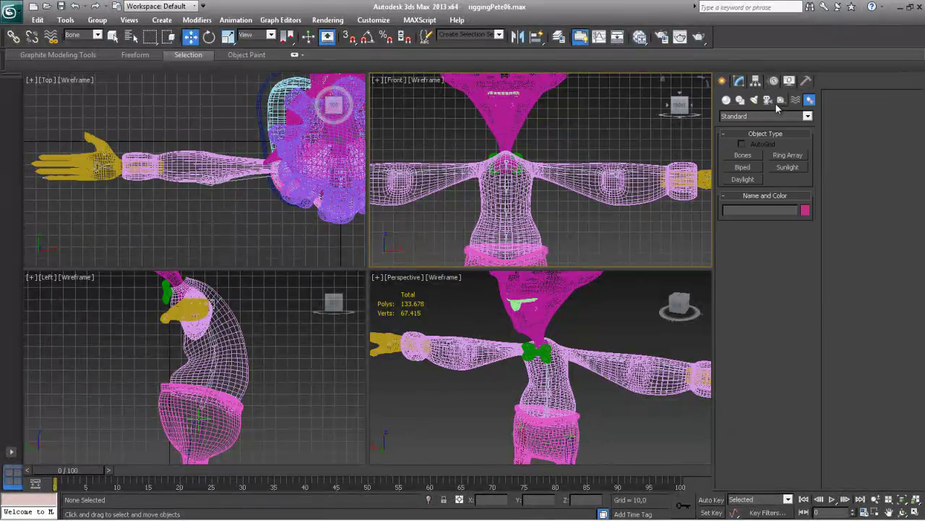
click(781, 100)
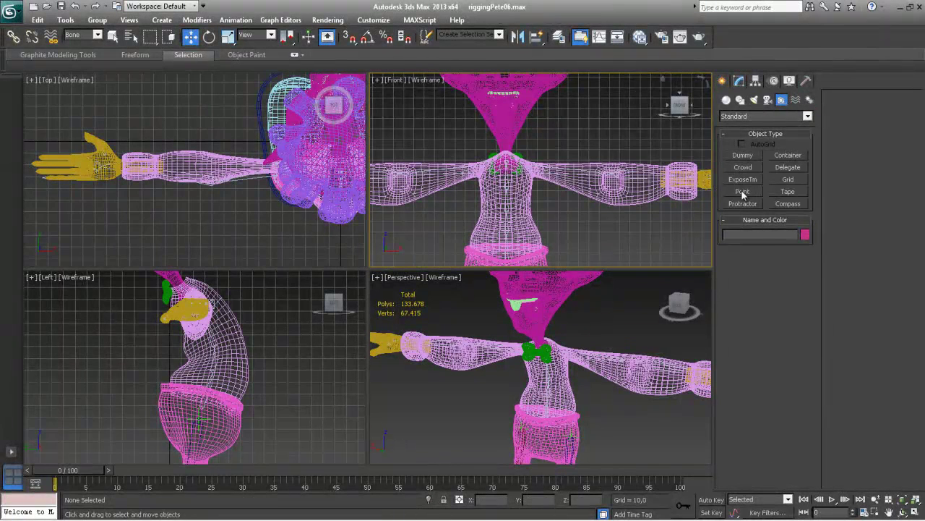
click(743, 192)
click(557, 150)
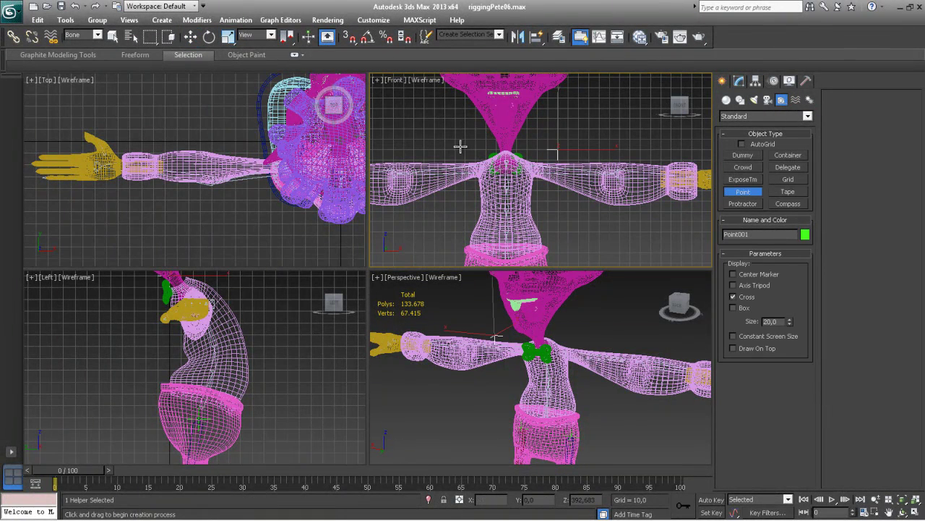
click(459, 146)
right_click(470, 150)
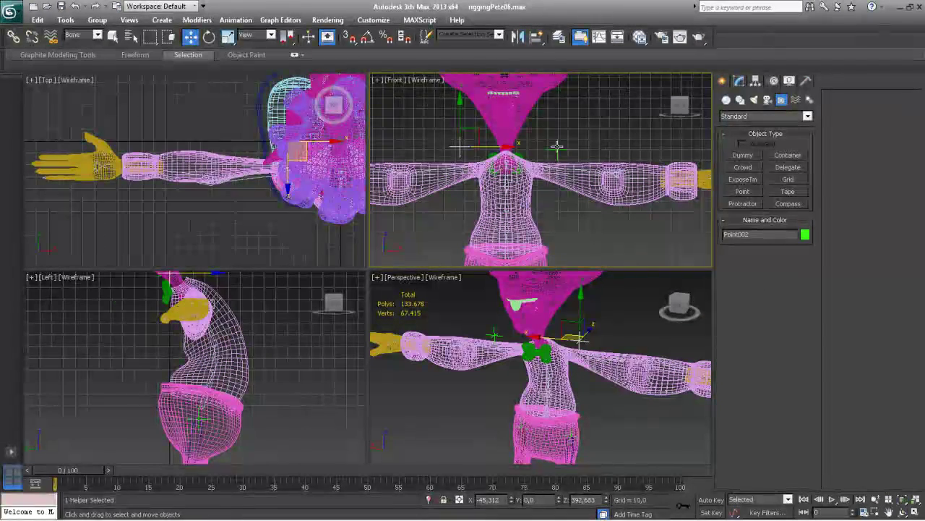
click(556, 147)
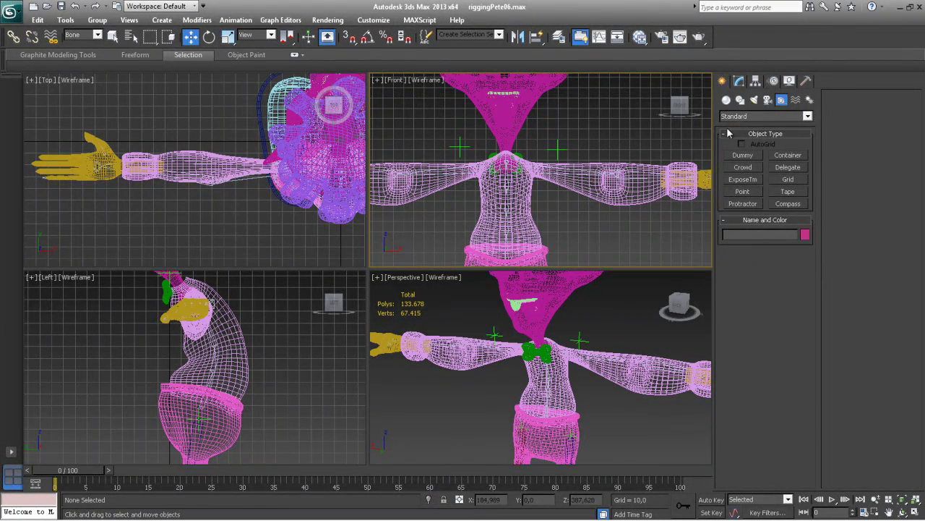
click(739, 80)
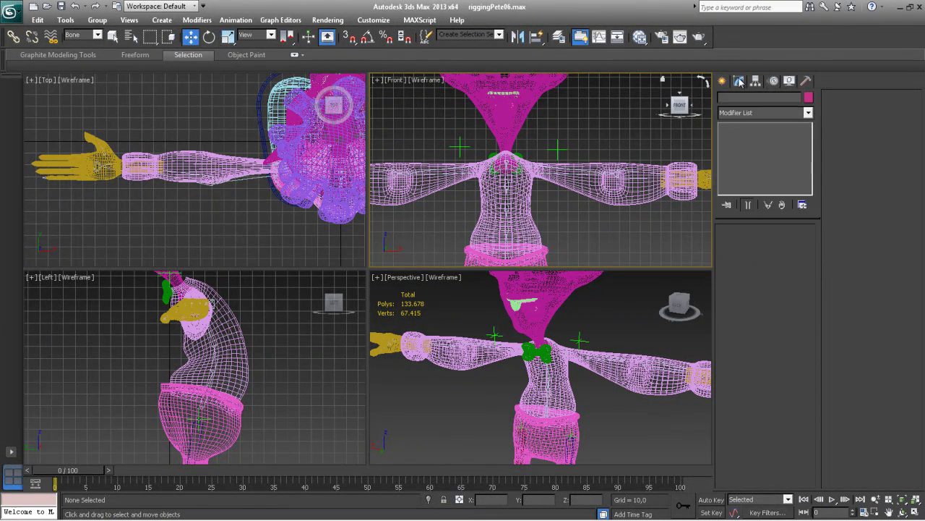
right_click(566, 150)
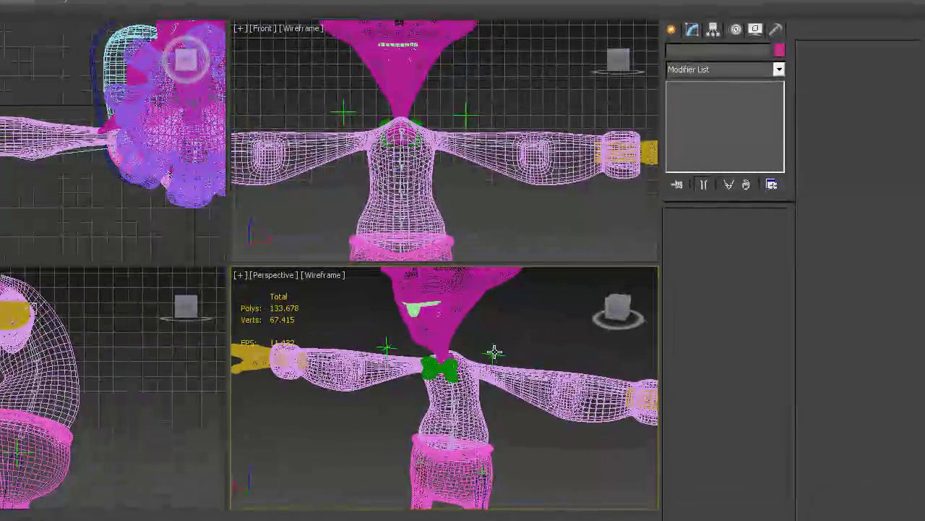
- Rename the point helper above the character's left shoulder A_L_point
click(485, 346)
click(707, 48)
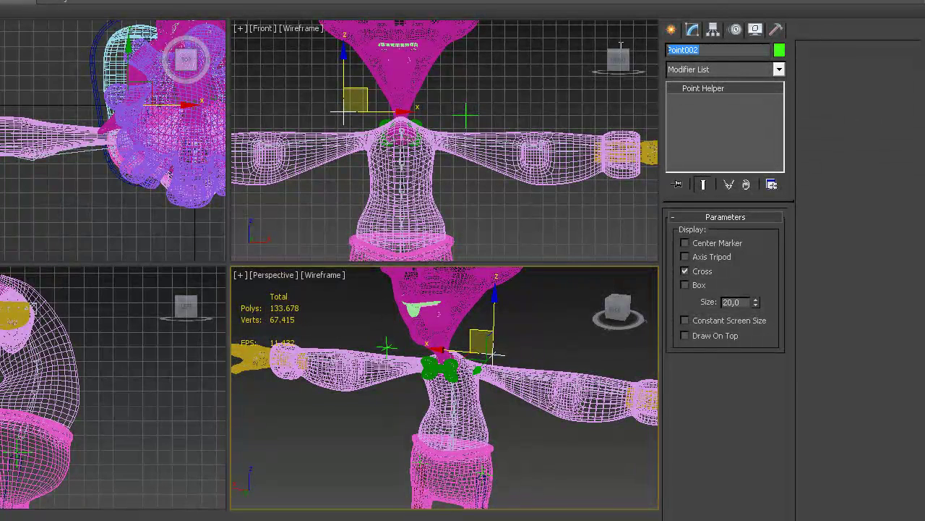
text(A_L_)
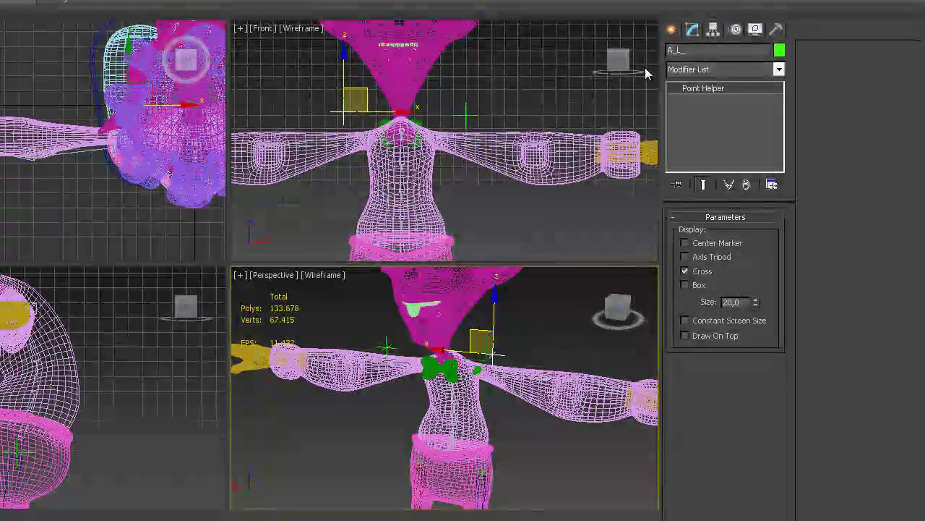
text(point)
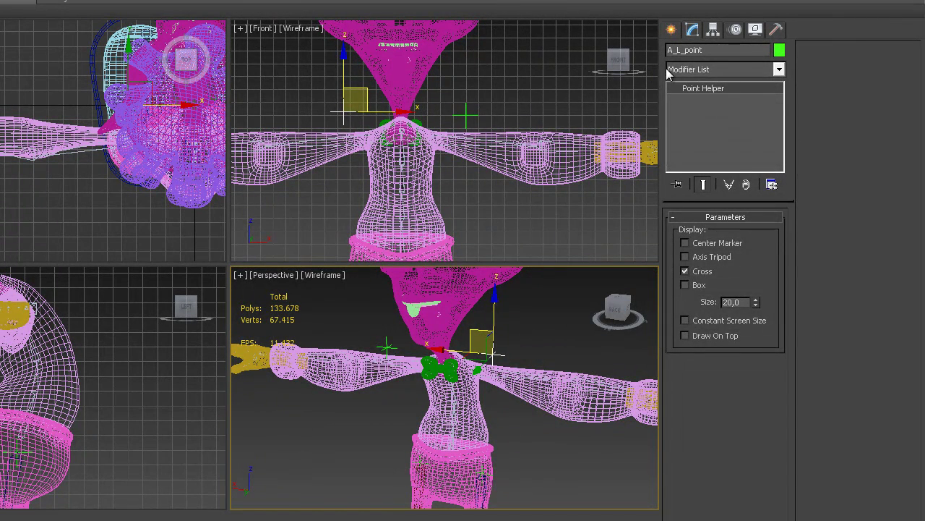
drag(677, 50, 683, 53)
click(538, 379)
click(544, 378)
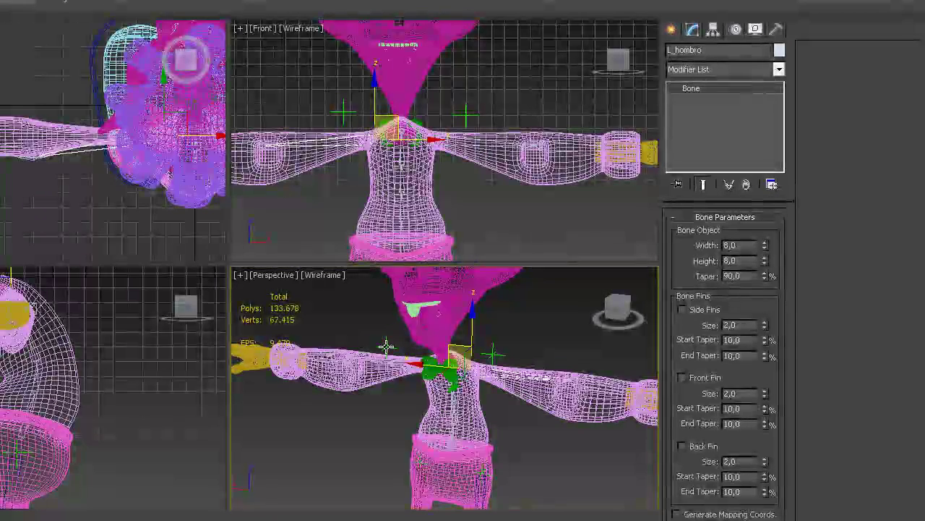
- Reuse the left helper's name on the helper above the right shoulder, changing it to A_R_point
click(387, 347)
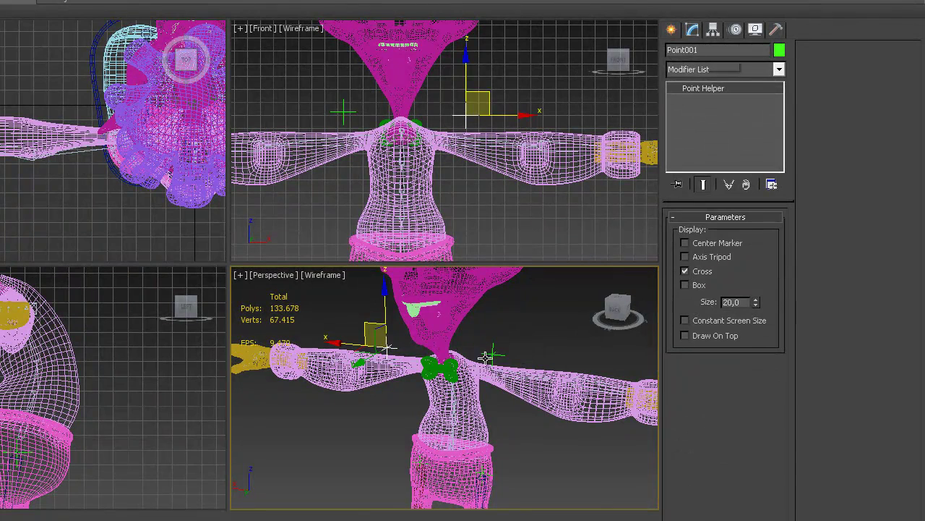
click(490, 354)
double_click(692, 50)
key(ctrl+c)
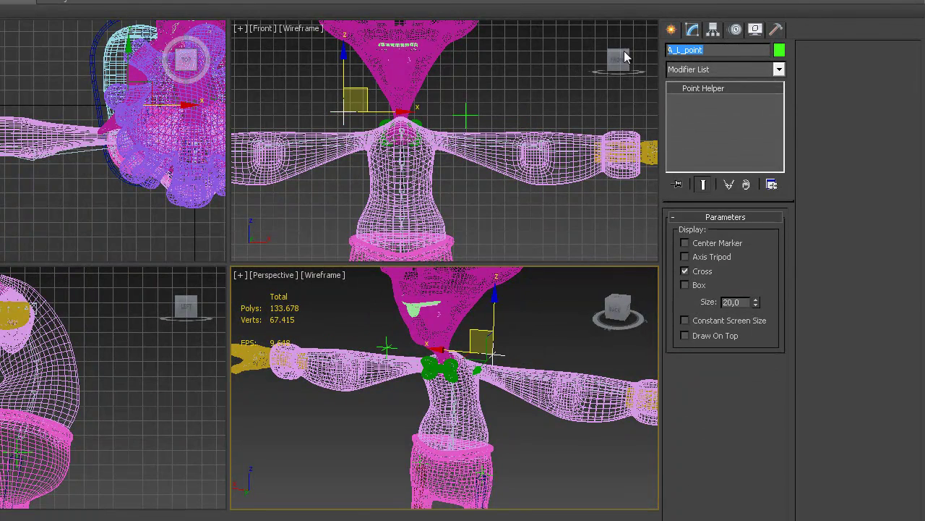
click(387, 347)
double_click(694, 50)
key(ctrl+v)
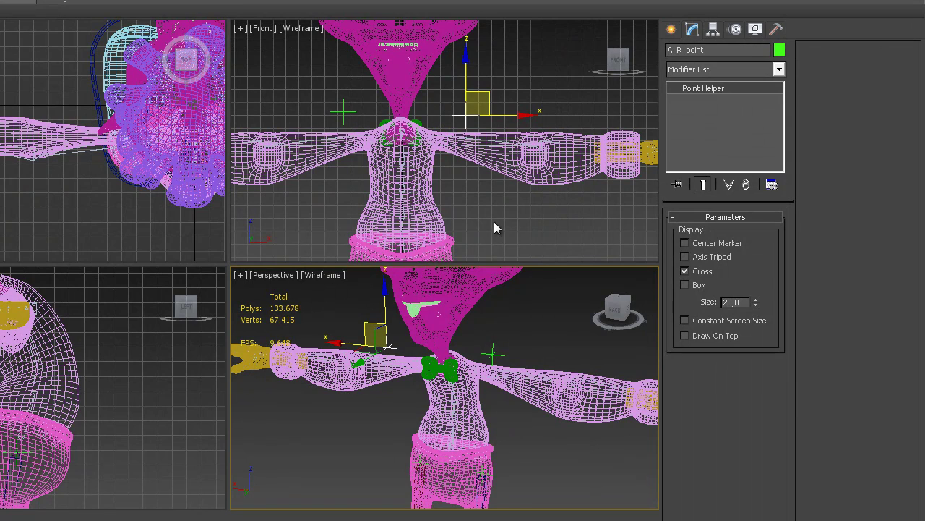
- Hide the geometry and align the A_L_point helper to the base of the left shoulder bone
middle_drag(506, 354, 506, 326)
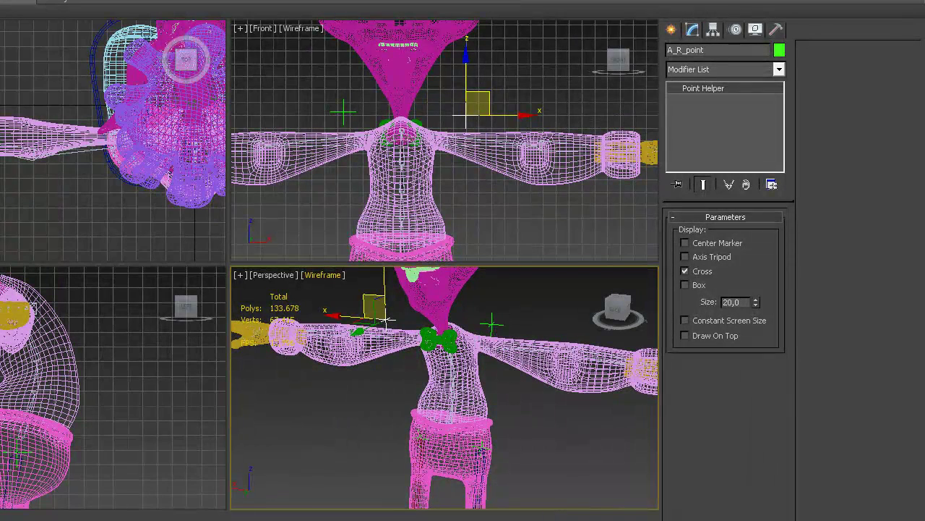
alt+middle_drag(392, 299, 477, 340)
key(shift+g)
click(479, 327)
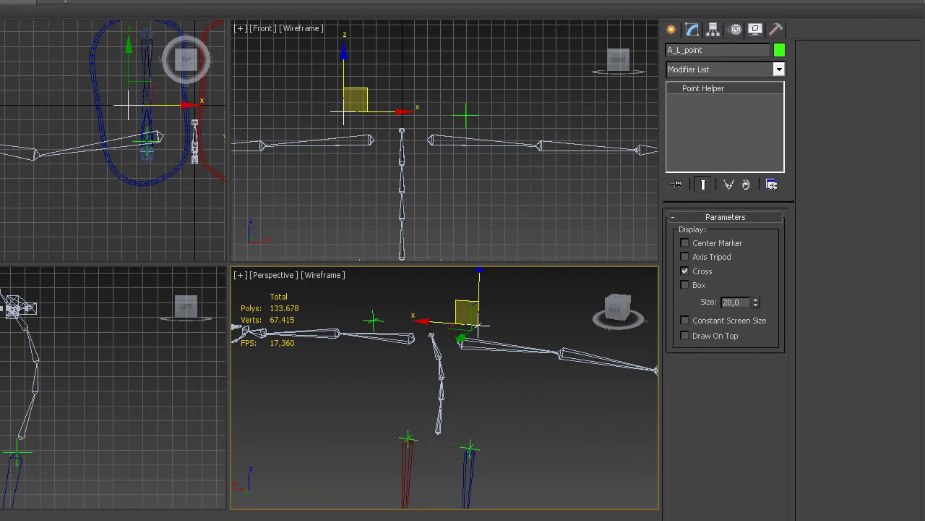
key(alt+a)
click(465, 347)
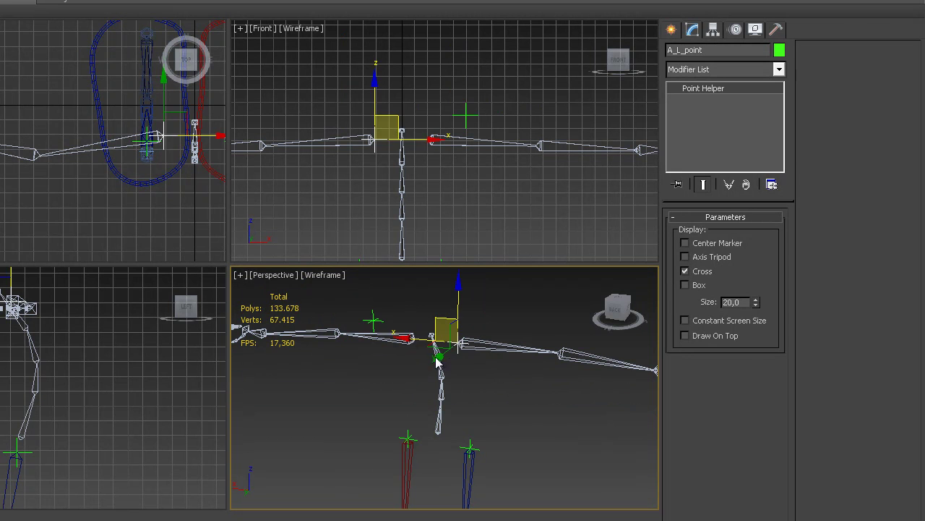
- Align the A_R_point helper to the base of the right shoulder bone and clear the selection
click(375, 323)
key(x)
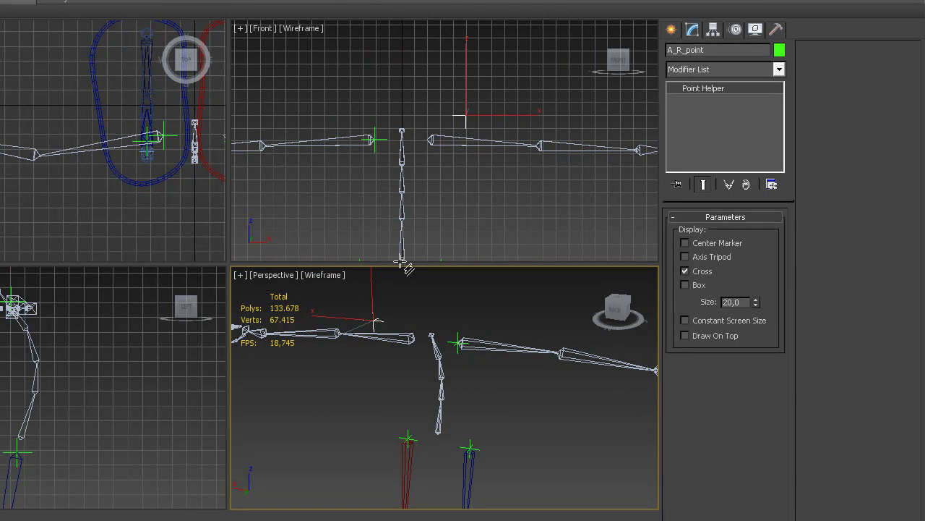
drag(421, 349, 413, 338)
click(459, 322)
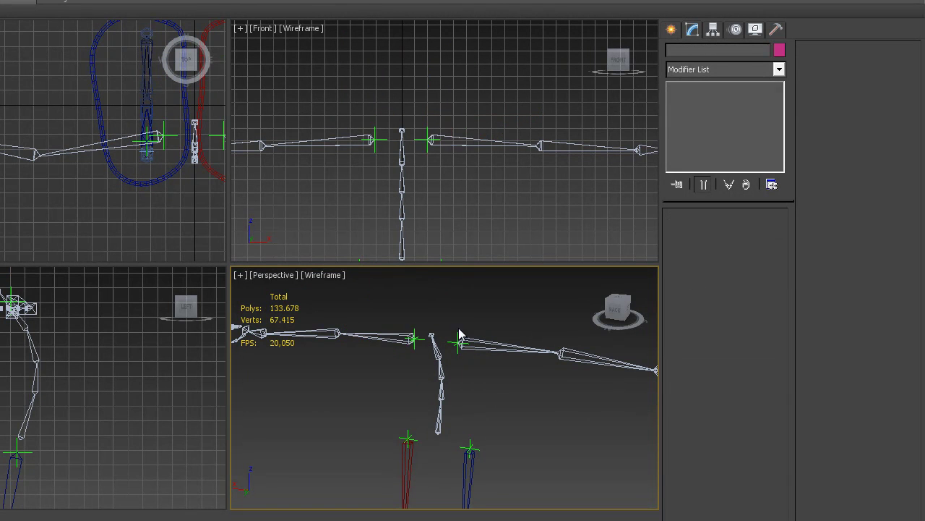
mouse_move(454, 407)
alt+middle_down()
mouse_move(469, 407)
mouse_move(455, 407)
alt+middle_up()
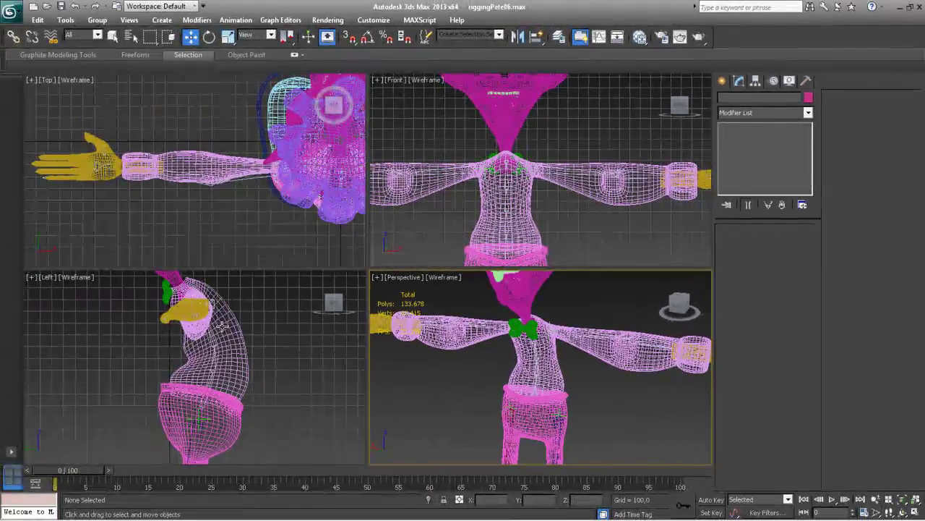
- Draw a bone chain in the enlarged side view from the neck base to the jaw hinge and up to the head's top
scroll(293, 412, down, 3)
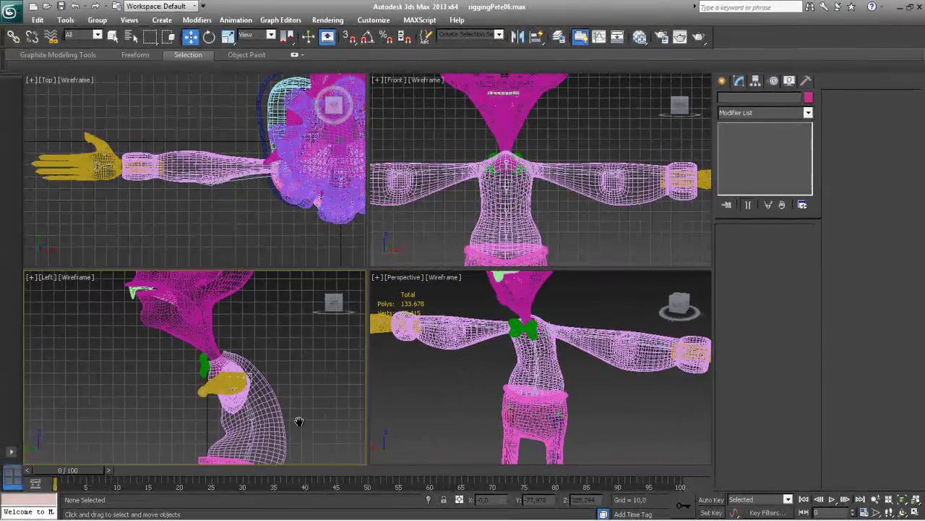
scroll(283, 366, up, 3)
middle_drag(271, 375, 285, 432)
scroll(267, 383, down, 3)
scroll(253, 390, up, 4)
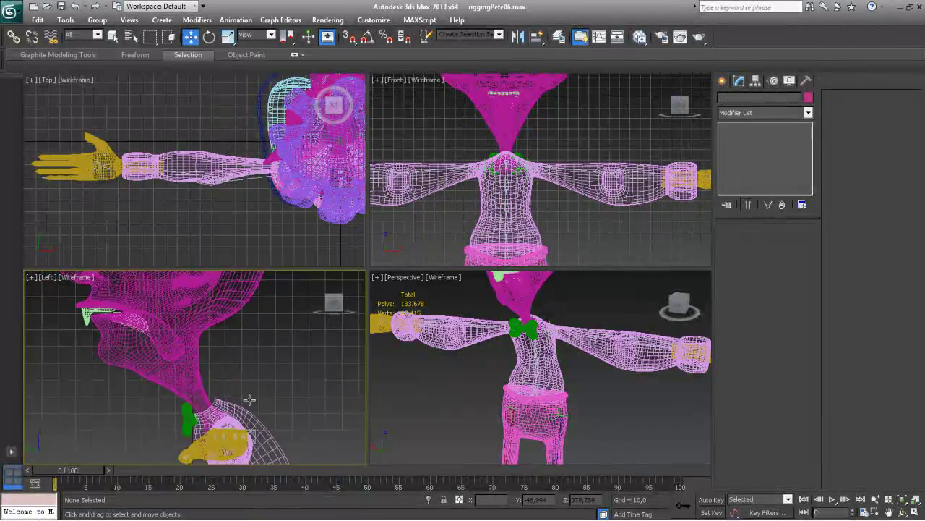
key(alt+w)
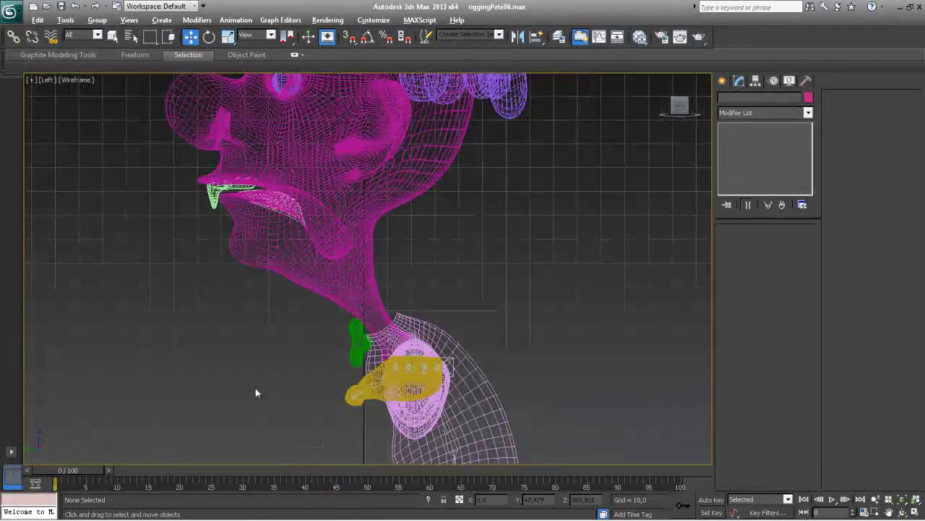
click(721, 81)
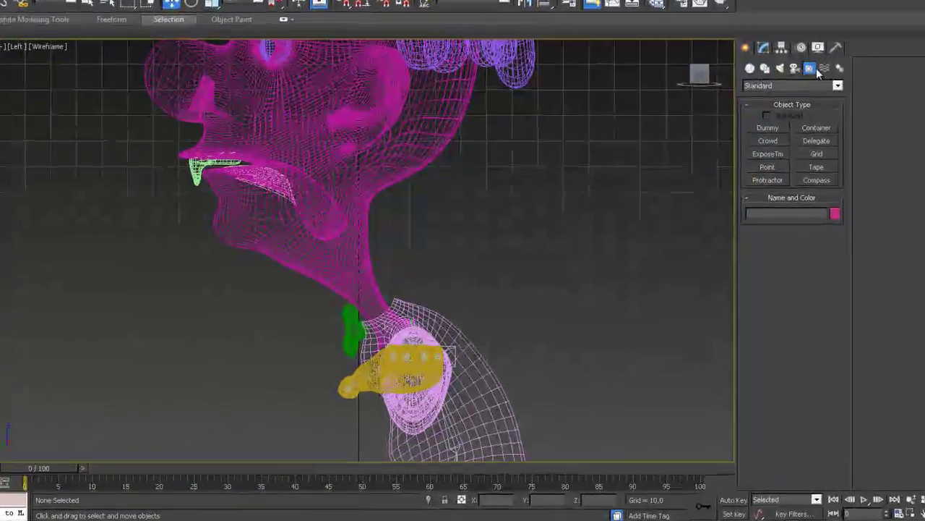
click(810, 99)
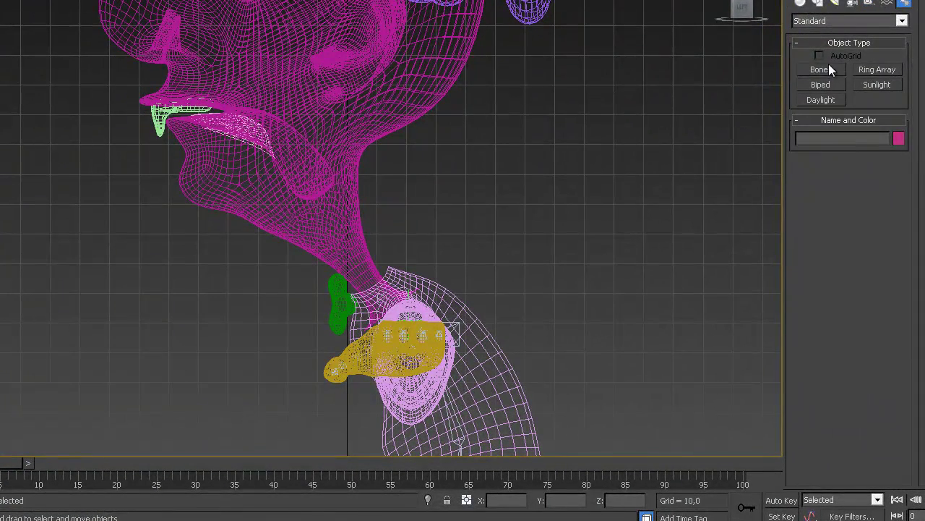
click(822, 70)
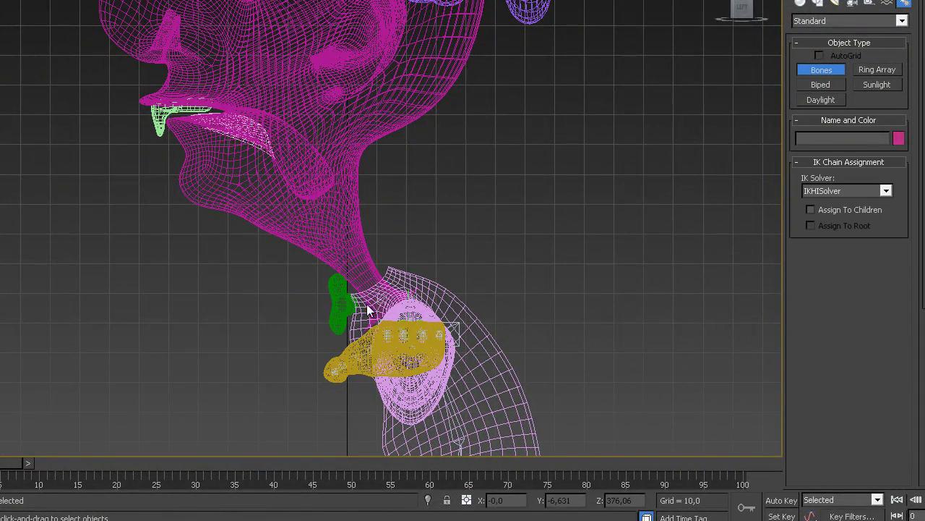
click(317, 315)
click(280, 174)
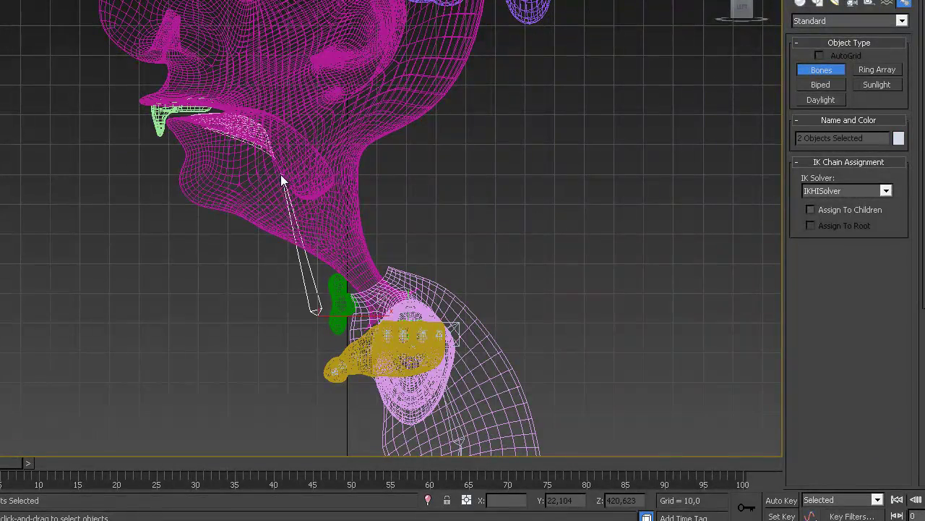
click(316, 116)
middle_drag(293, 233, 215, 447)
click(293, 11)
right_click(283, 60)
- Draw a jaw bone in the side view from the base of the head bone forward to the chin
middle_drag(286, 260, 391, 70)
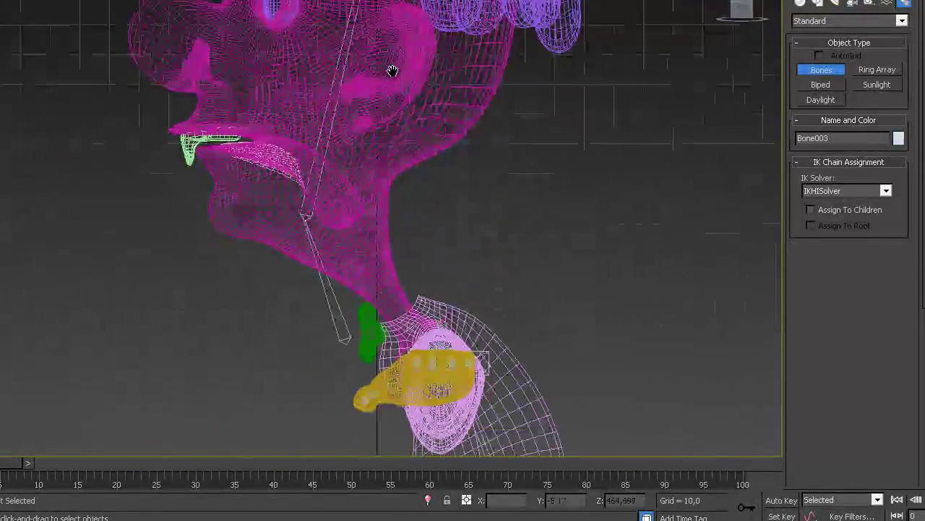
click(312, 214)
right_click(254, 173)
click(315, 252)
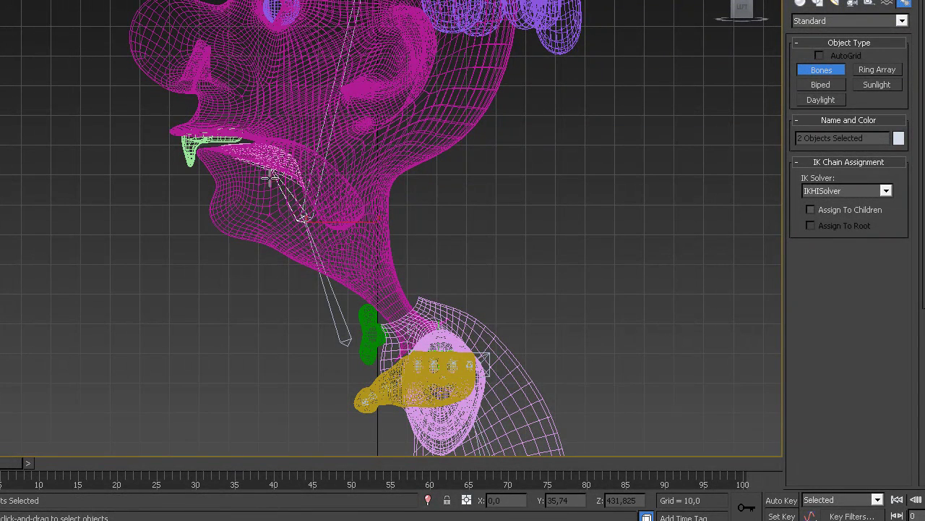
click(192, 211)
right_click(185, 224)
middle_drag(357, 253, 306, 311)
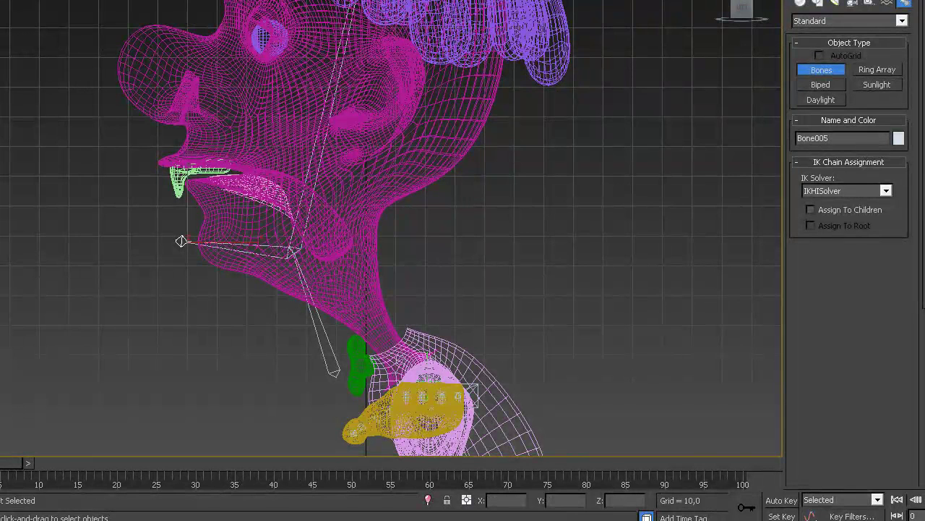
- Select the neck bone and enable Bone Edit Mode in Bone Tools
key(w)
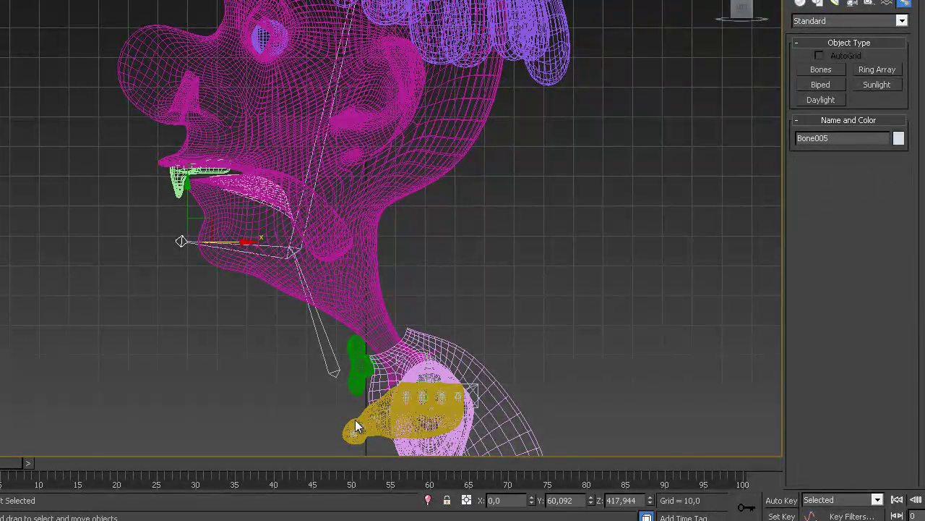
click(333, 370)
middle_drag(442, 190, 434, 159)
click(184, 1)
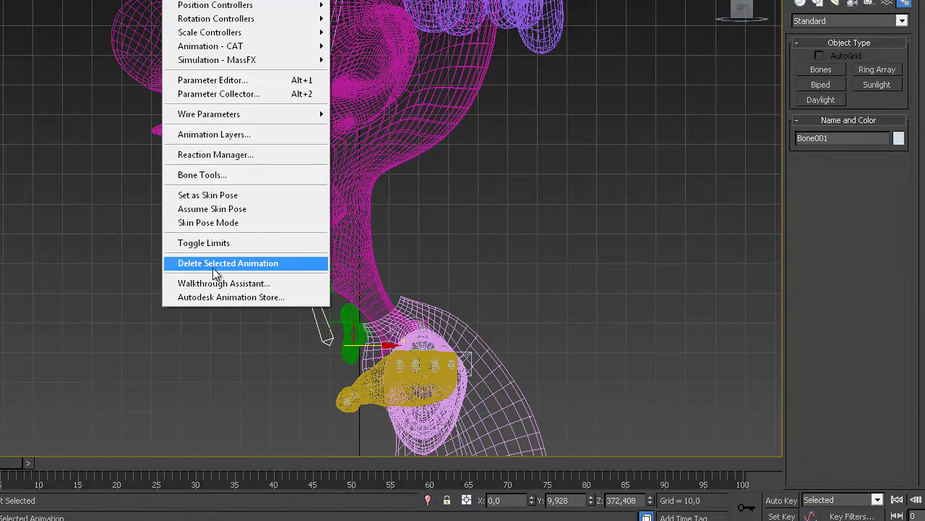
click(221, 176)
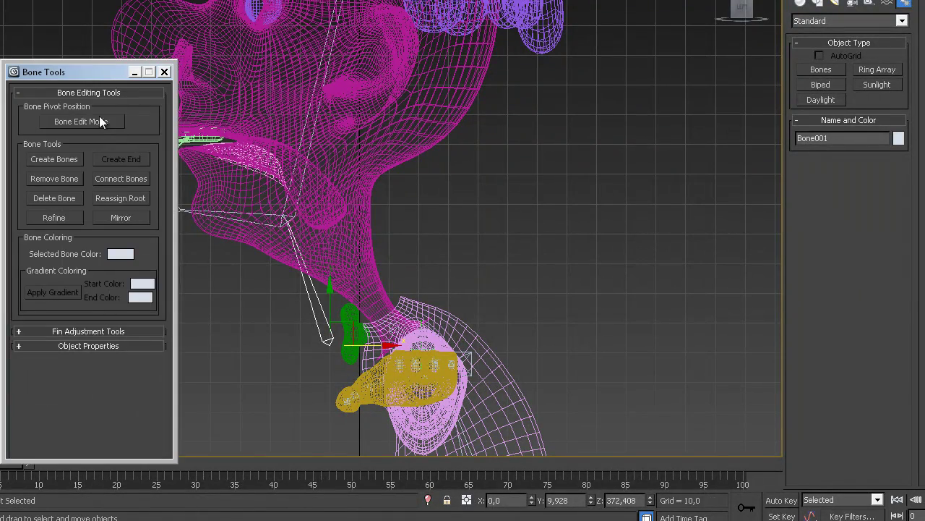
click(99, 120)
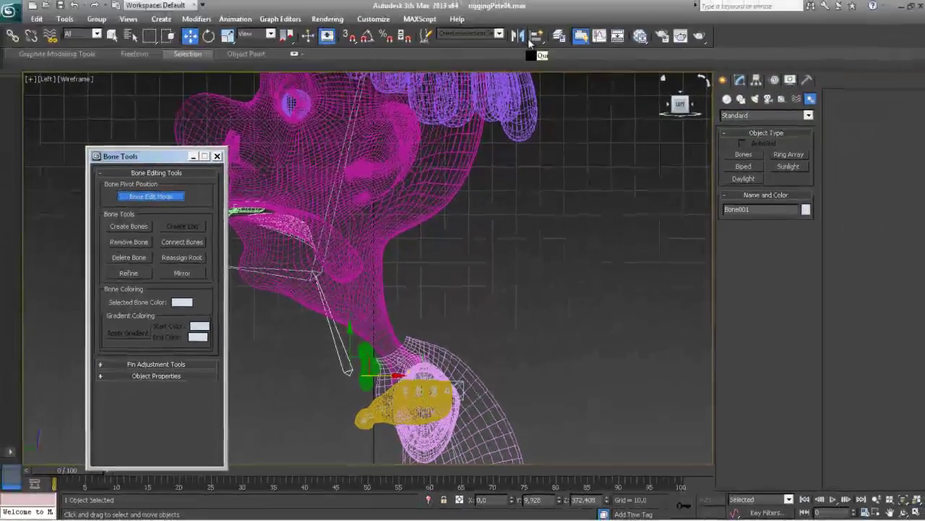
- Align the neck bone's base to the end bone at the top of the spine
click(536, 36)
scroll(584, 349, up, 10)
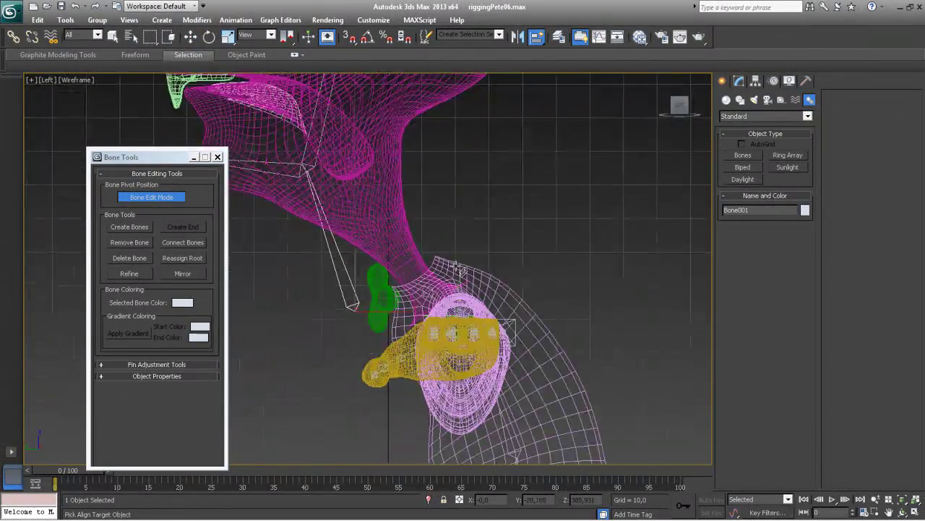
click(596, 379)
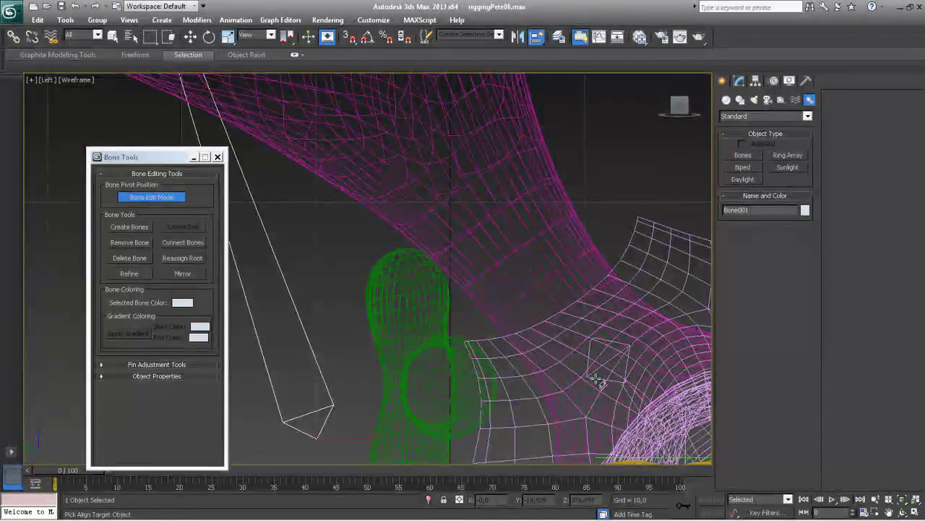
key(w)
scroll(430, 314, down, 4)
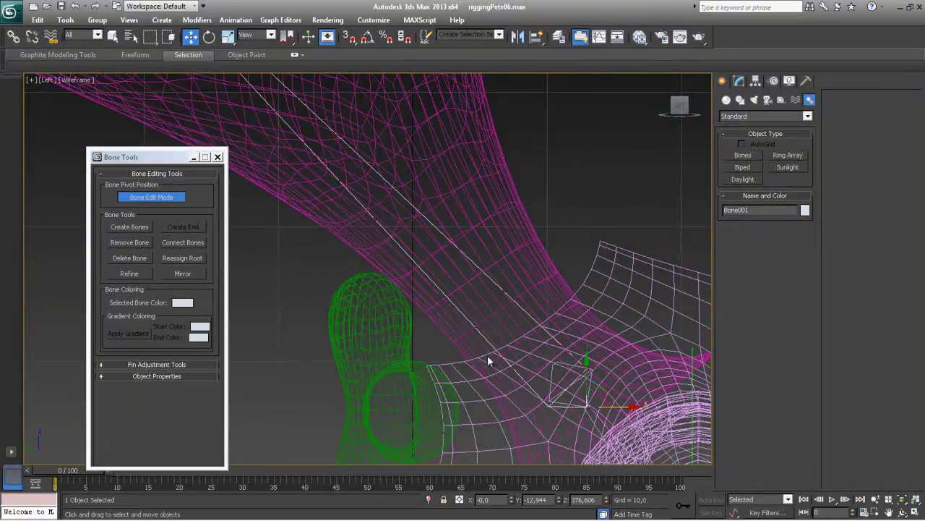
scroll(431, 313, down, 8)
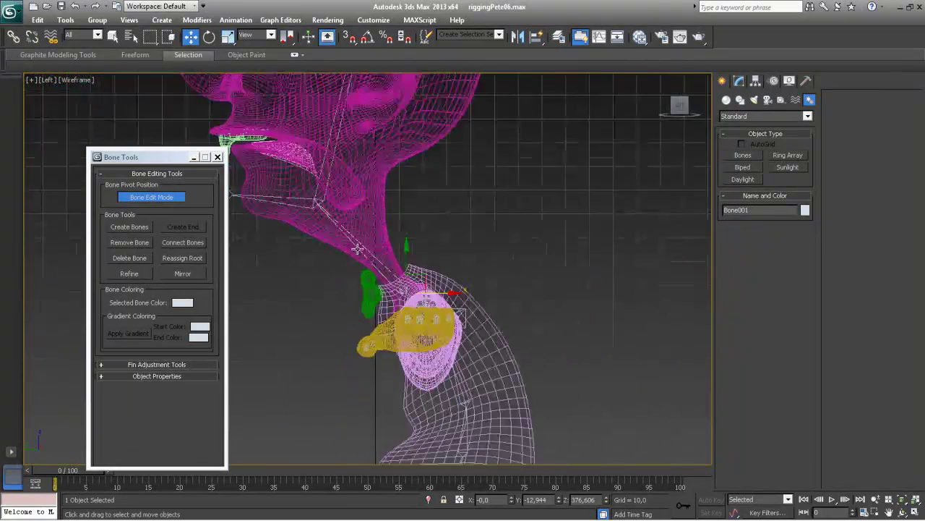
- Turn off Bone Edit Mode, close Bone Tools and clear the selection
middle_drag(446, 284, 480, 302)
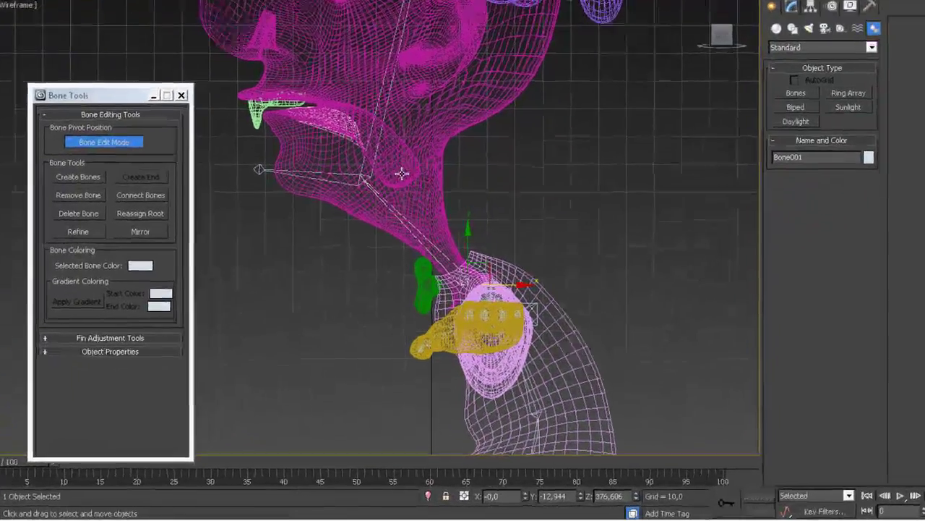
middle_drag(394, 264, 382, 364)
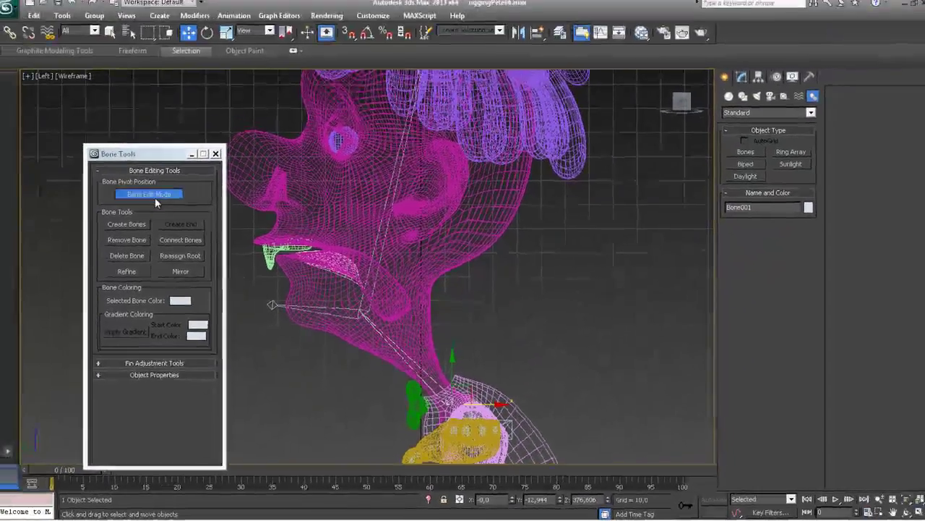
click(82, 115)
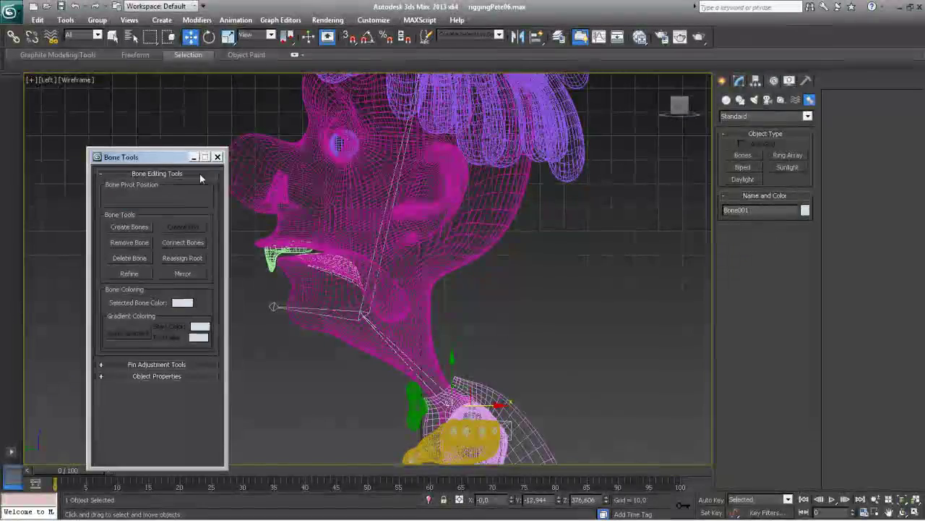
click(218, 157)
click(272, 216)
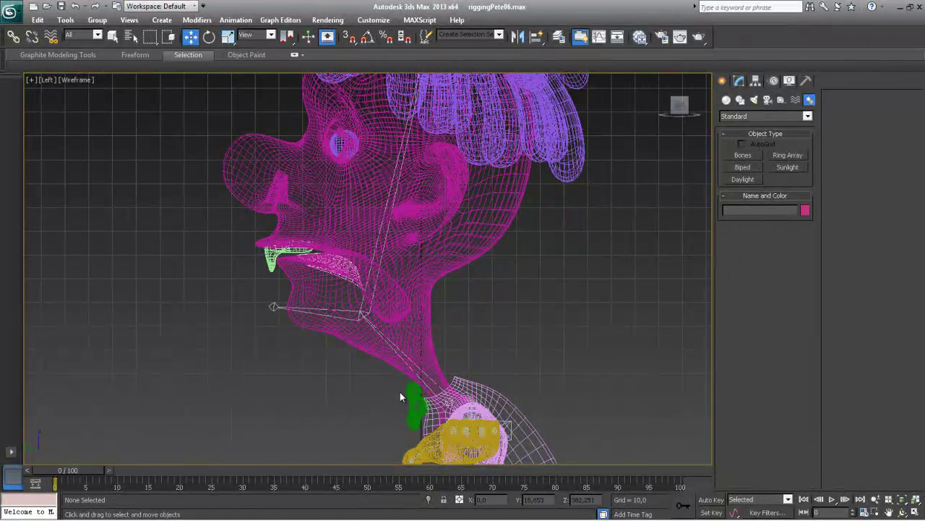
- Restrict selection to bones and rename the neck bone Cuello
click(405, 360)
click(404, 361)
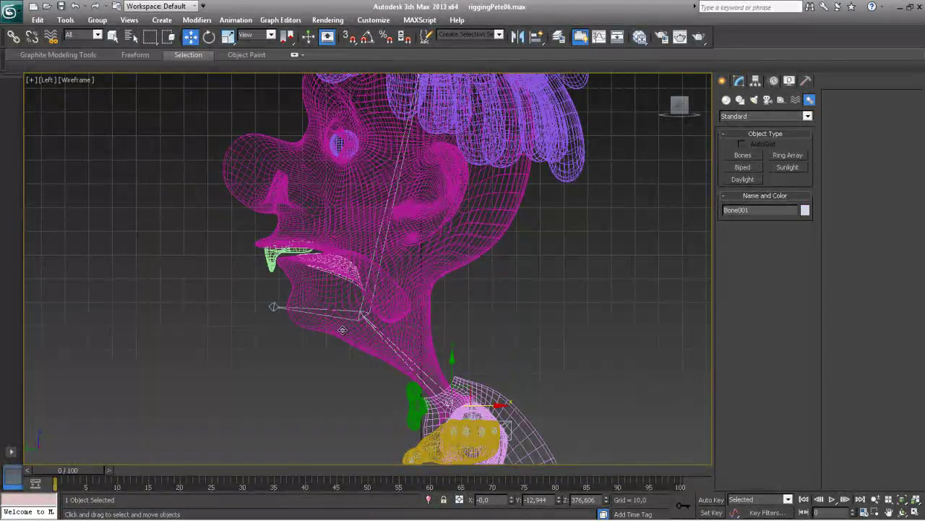
click(96, 35)
click(77, 127)
click(738, 81)
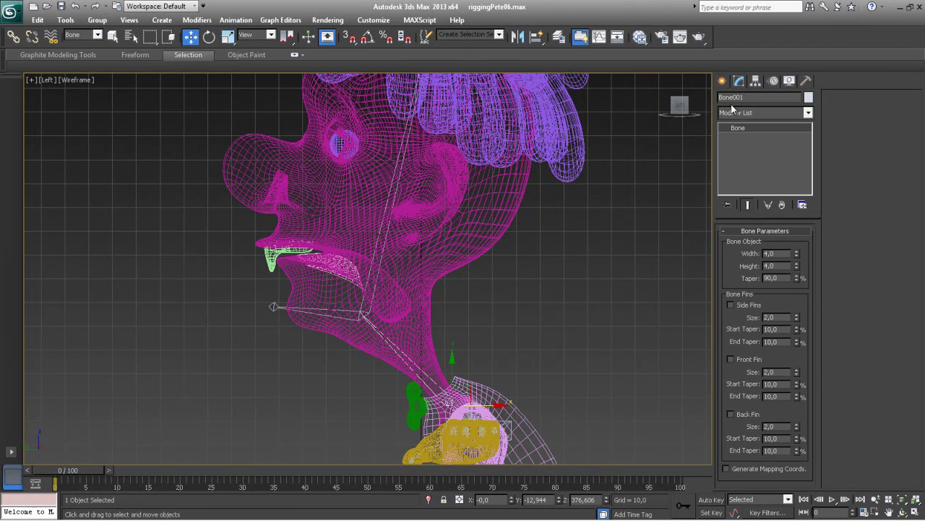
click(743, 98)
text(Cuello)
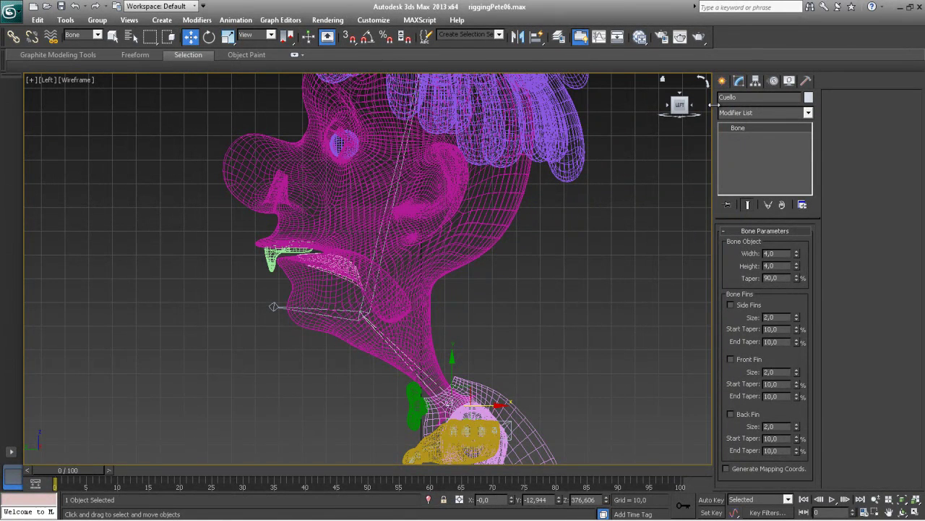
- Rename the jaw bone with a name starting with Qui, and rename its end bone to match
key(Page_Down)
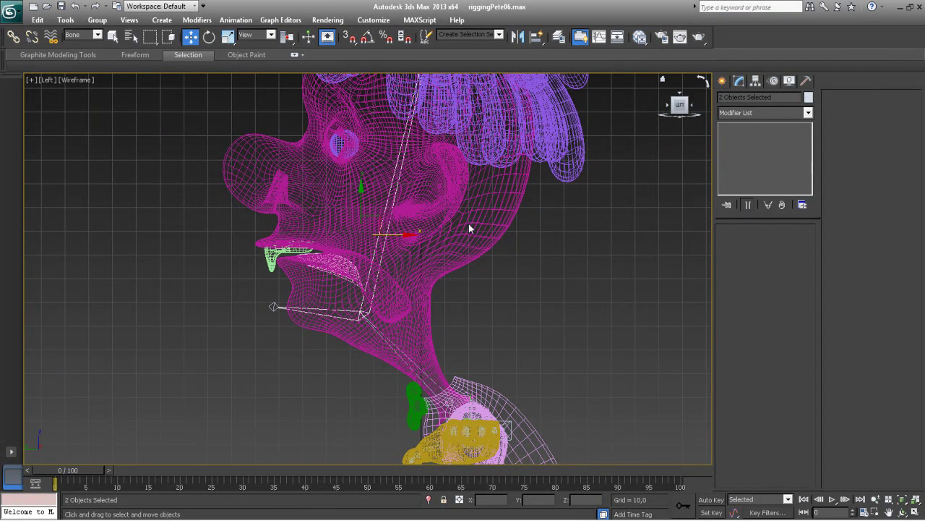
click(336, 316)
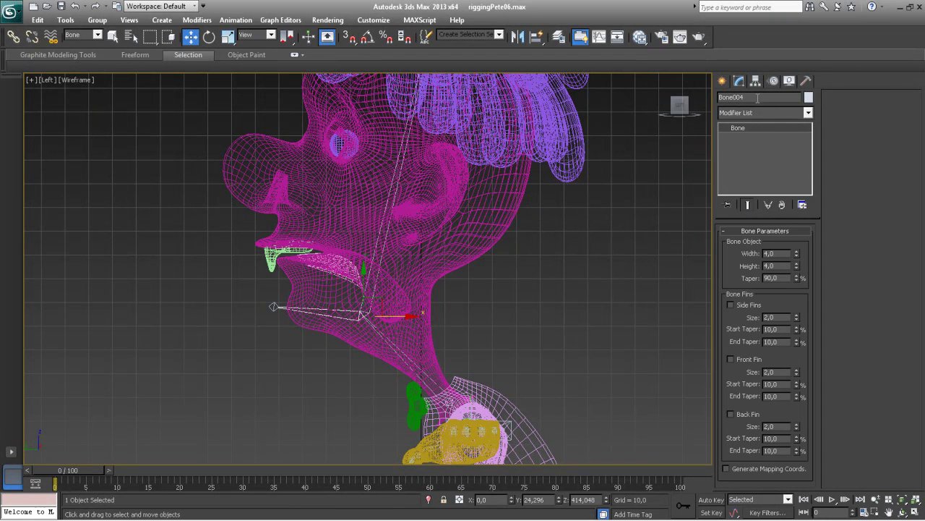
text(q)
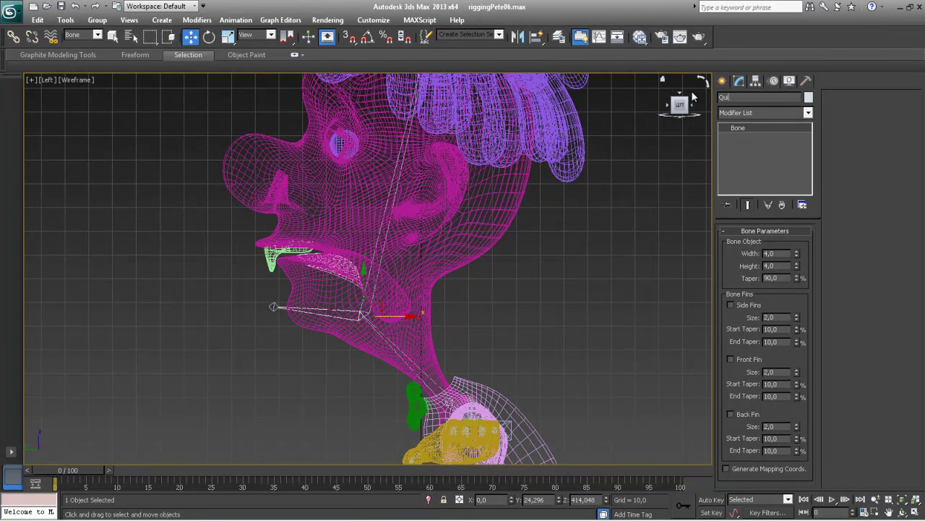
key(Page_Down)
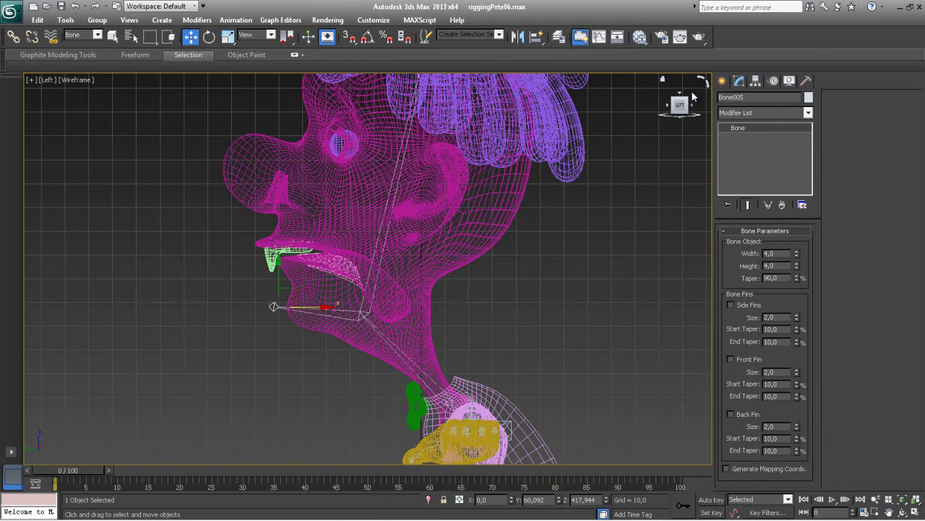
double_click(736, 99)
key(BackSpace)
- Rename the head bone Base_Cabeza and its end bone Cabeza_tip
click(380, 240)
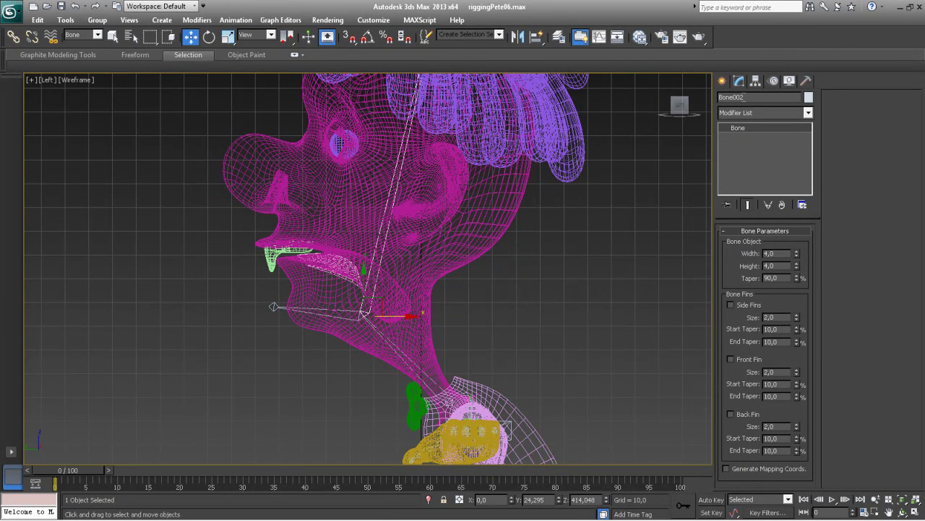
double_click(759, 100)
text(Base_Cabeza)
key(Page_Down)
double_click(741, 97)
key(BackSpace)
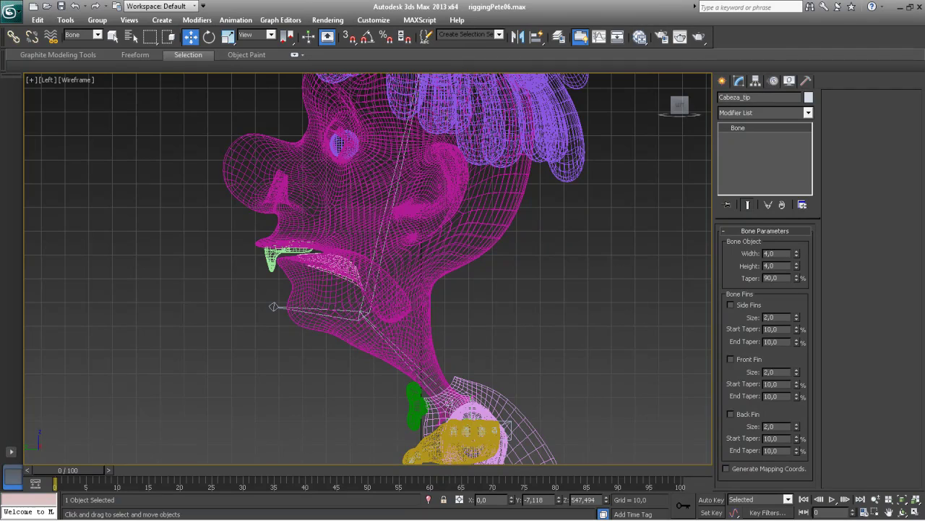
- Show the whole character in an enlarged perspective view to check the rig
scroll(339, 260, down, 10)
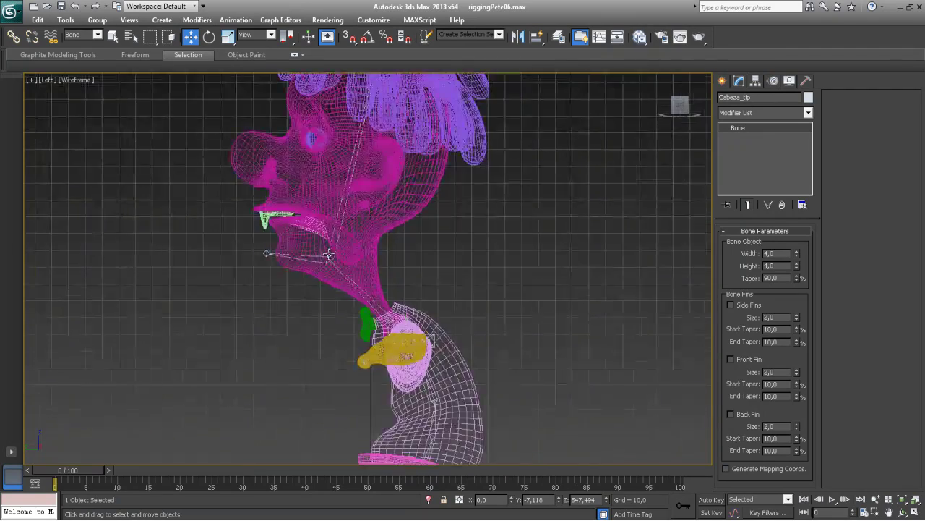
middle_drag(353, 310, 360, 237)
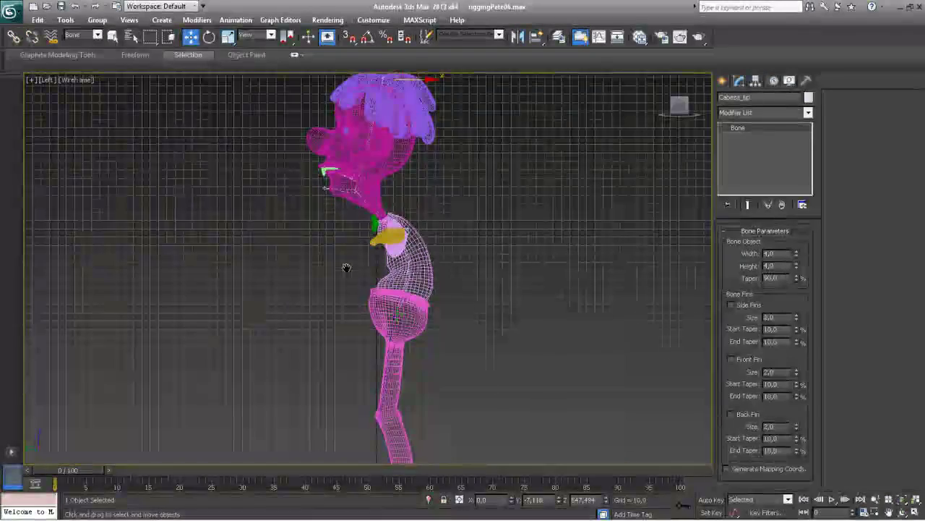
key(alt+w)
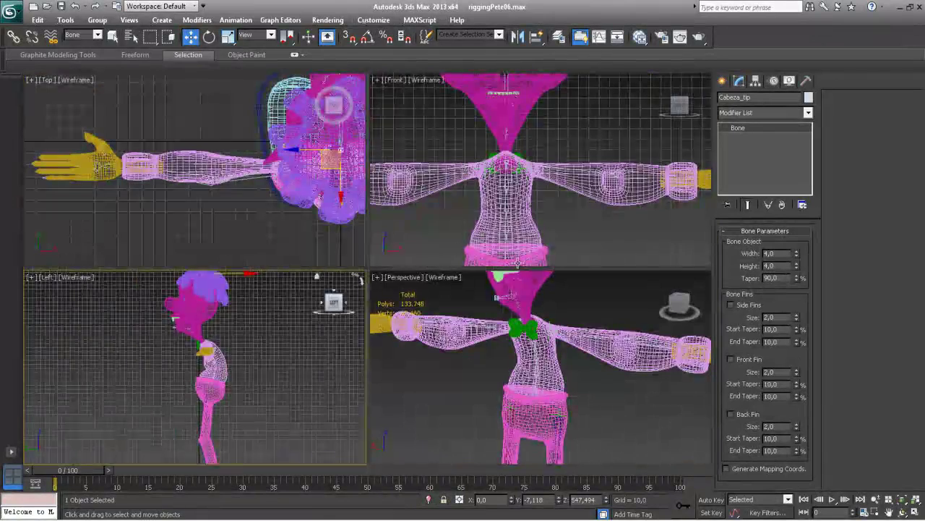
key(alt+w)
middle_drag(439, 389, 497, 325)
scroll(455, 394, down, 5)
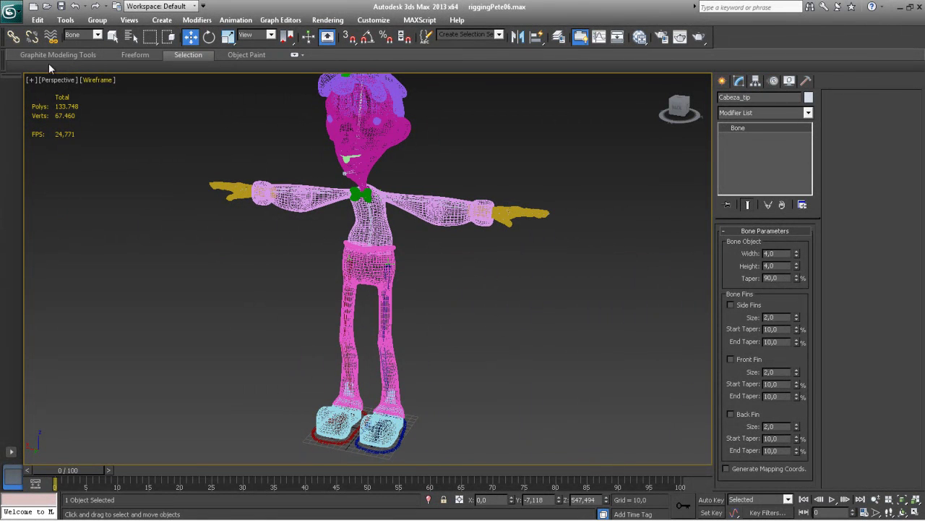
- Save the scene as the new version riggingPete07.max and hide the character's geometry so only the rig shows
click(60, 7)
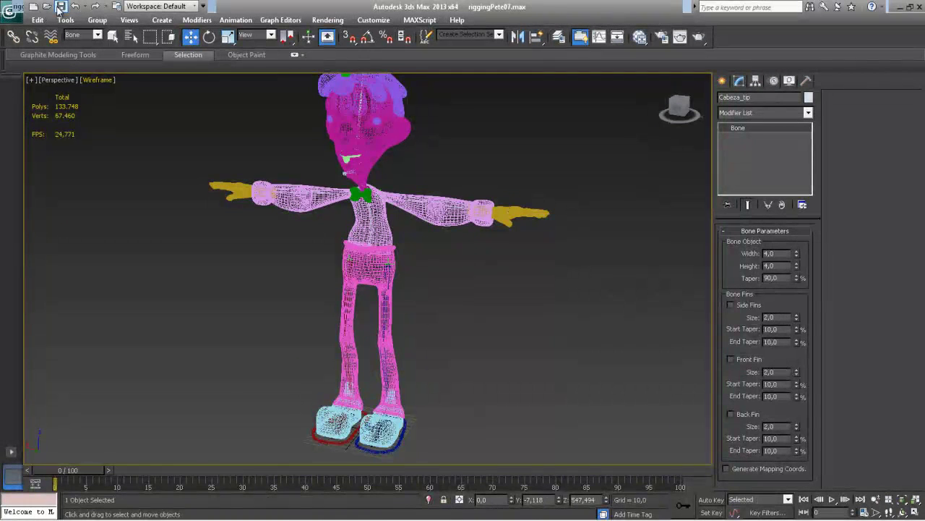
alt+middle_drag(327, 236, 291, 279)
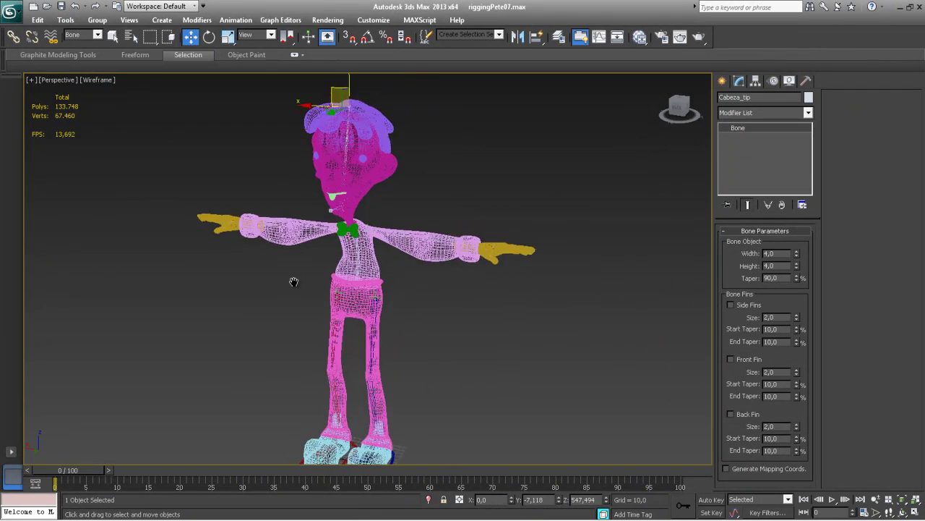
scroll(376, 303, up, 5)
middle_drag(460, 351, 480, 200)
scroll(473, 223, up, 5)
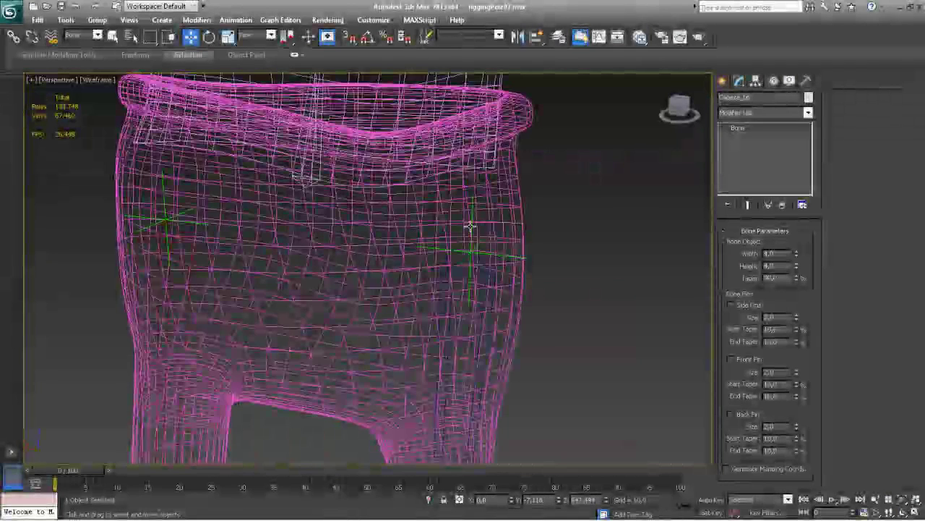
key(shift+g)
scroll(469, 277, down, 5)
middle_drag(452, 267, 464, 194)
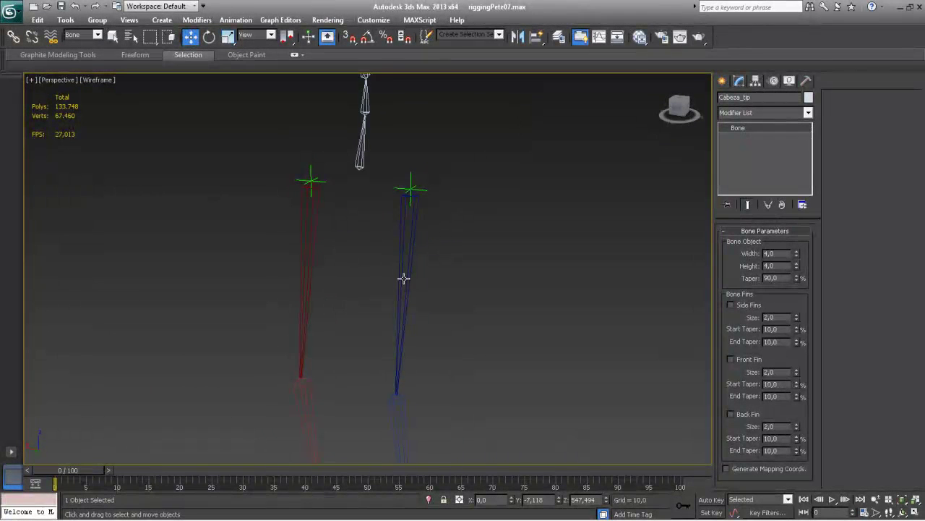
scroll(390, 232, down, 5)
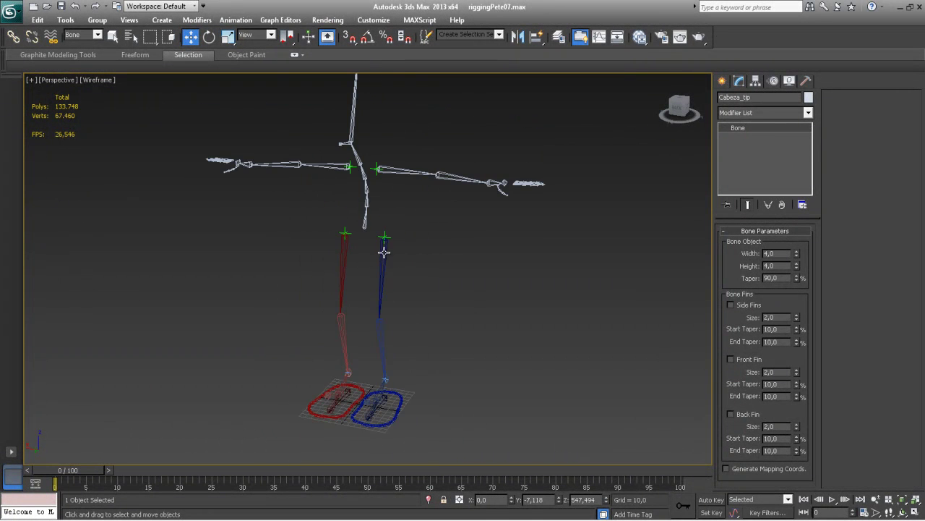
- Try to link the L_Cadera and R_Cadera bones to their hip point helpers with selection restricted to bones
scroll(416, 264, up, 3)
scroll(381, 200, up, 4)
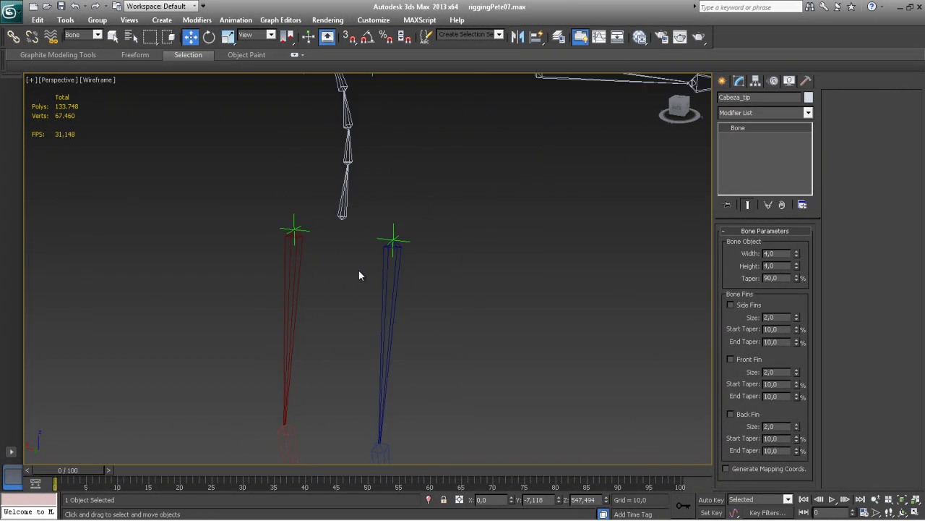
click(428, 259)
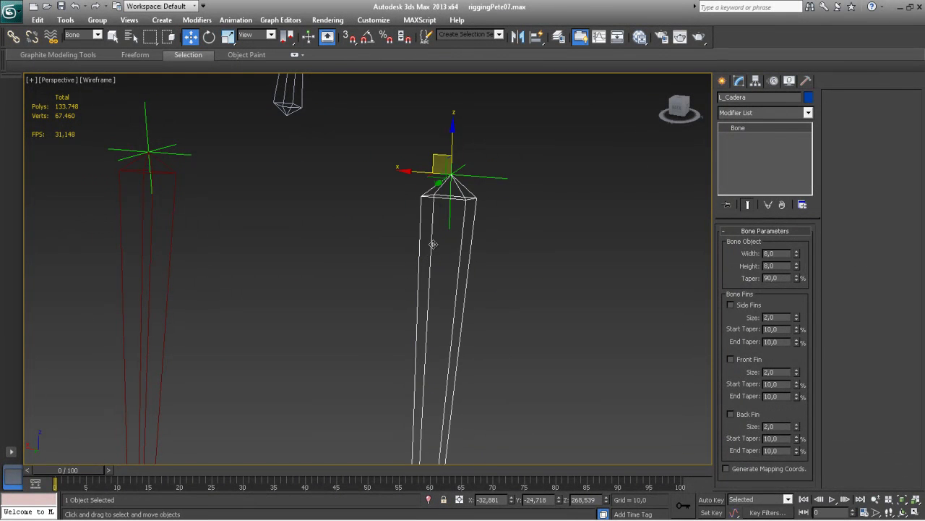
click(14, 37)
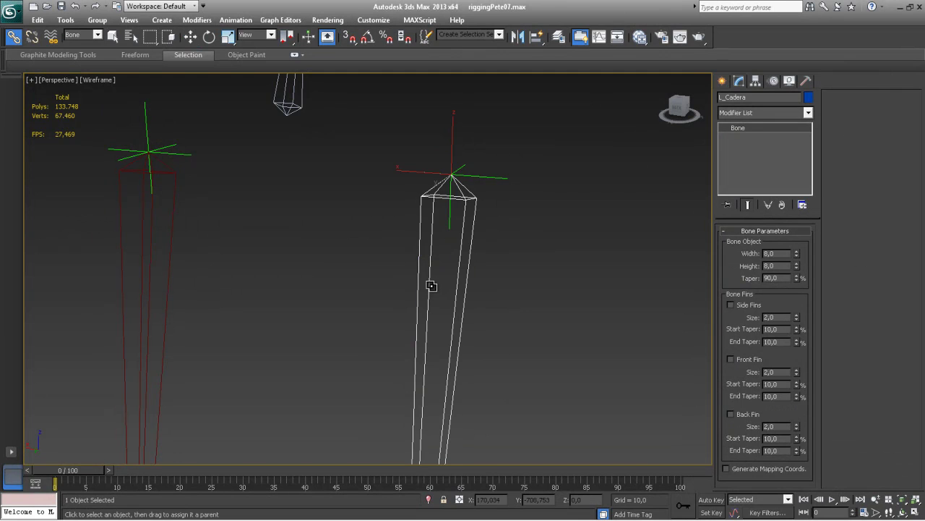
drag(454, 184, 486, 175)
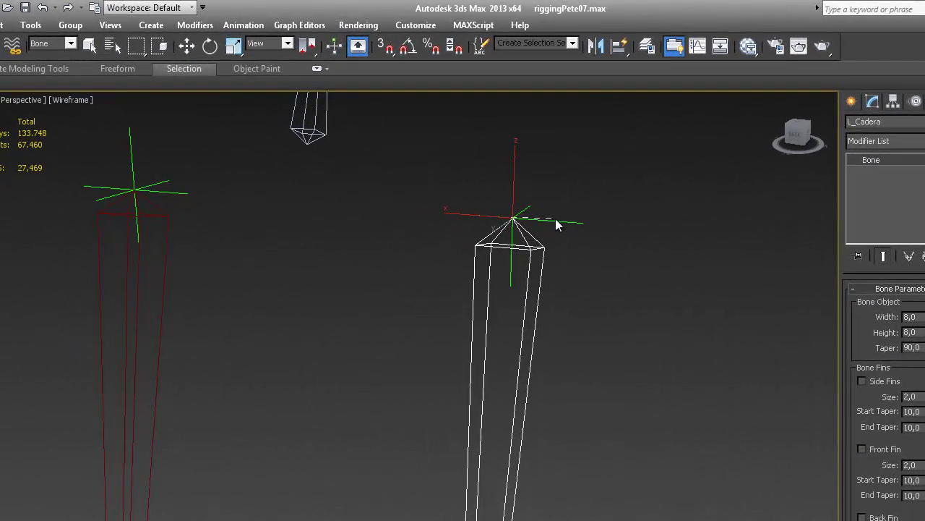
drag(556, 220, 552, 223)
click(139, 274)
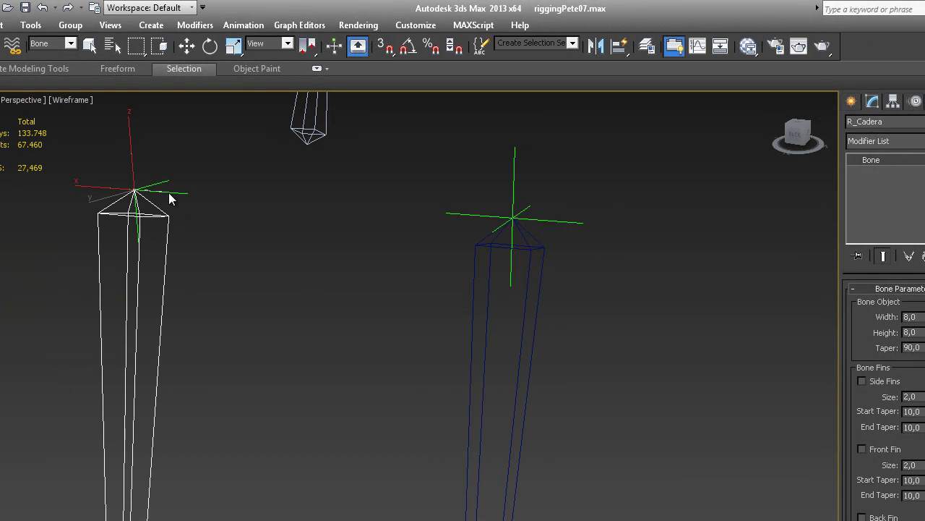
right_click(469, 191)
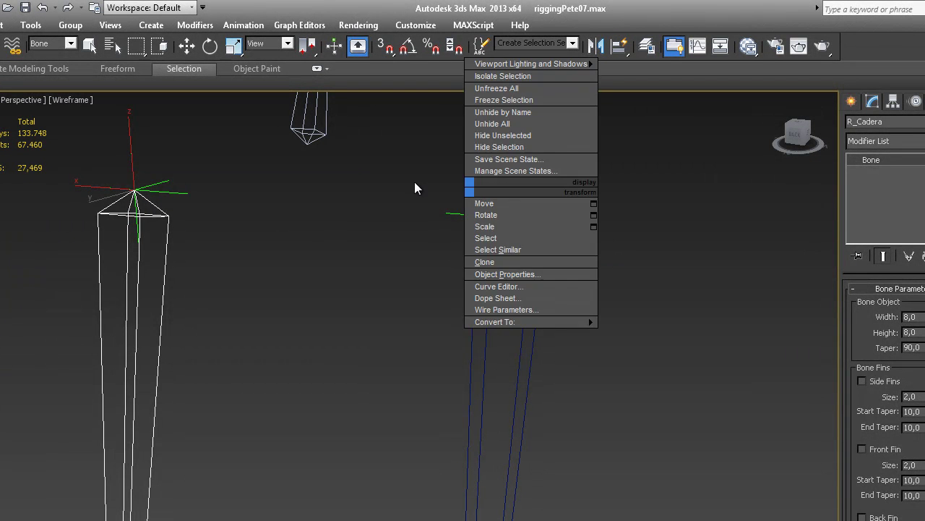
click(365, 180)
right_click(473, 176)
key(w)
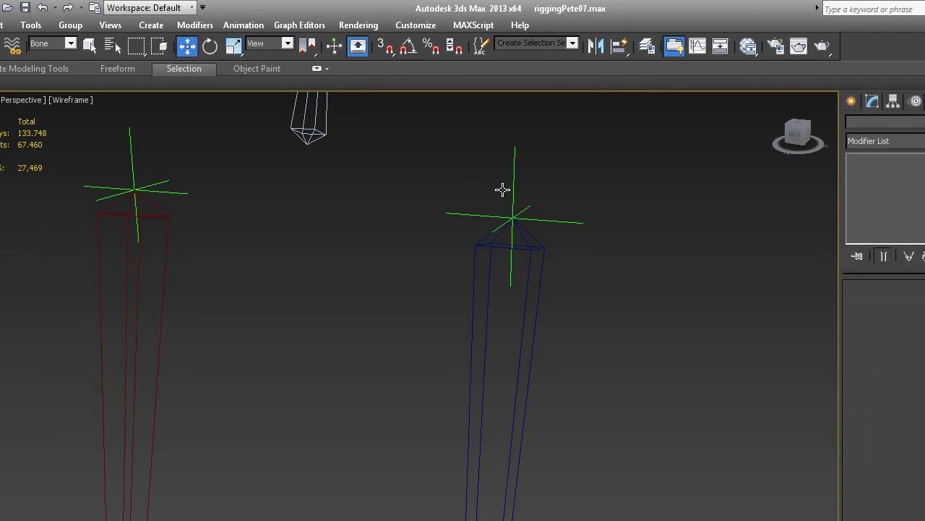
- Allow selection of all object types and link the L_Cadera and R_Cadera bones to their hip point helpers
click(35, 43)
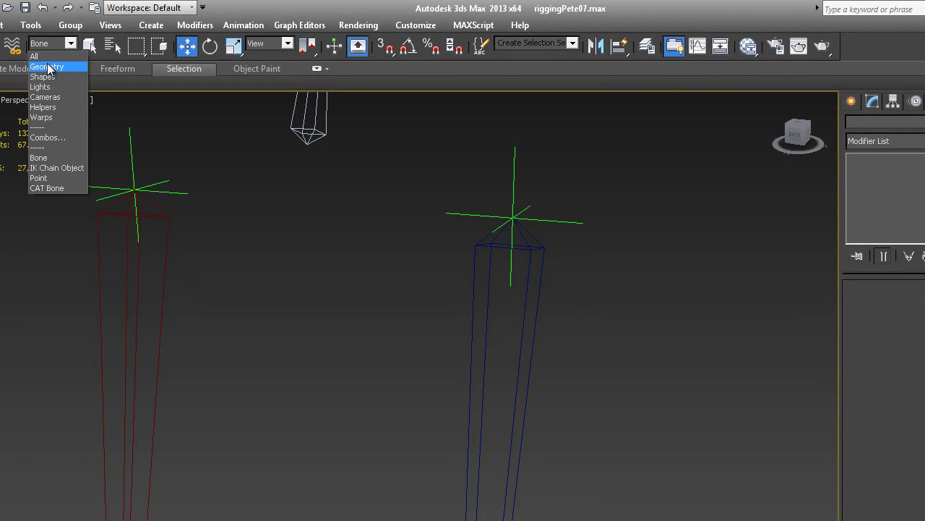
click(36, 57)
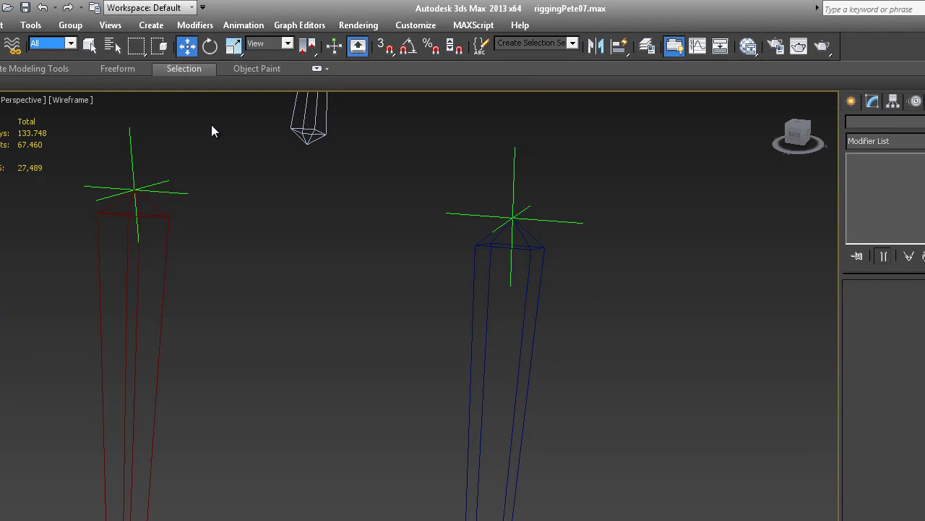
click(525, 307)
key(q)
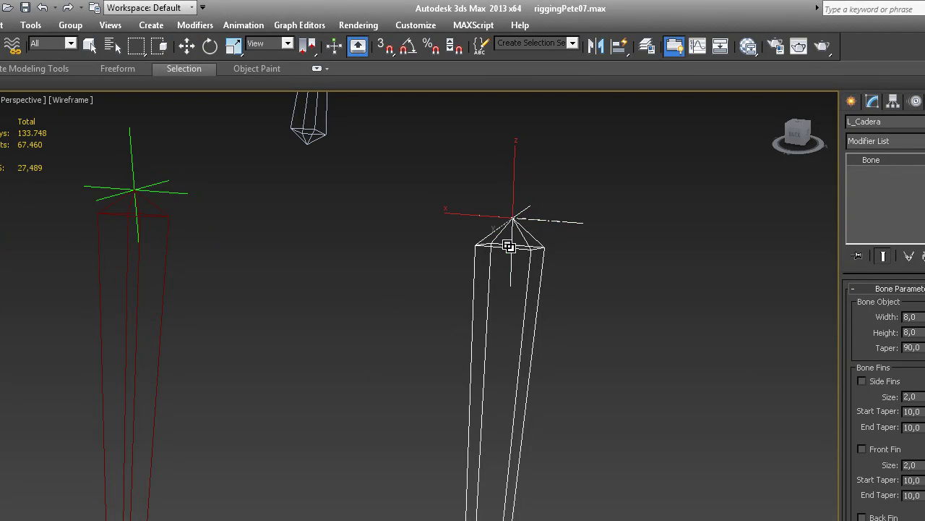
click(141, 282)
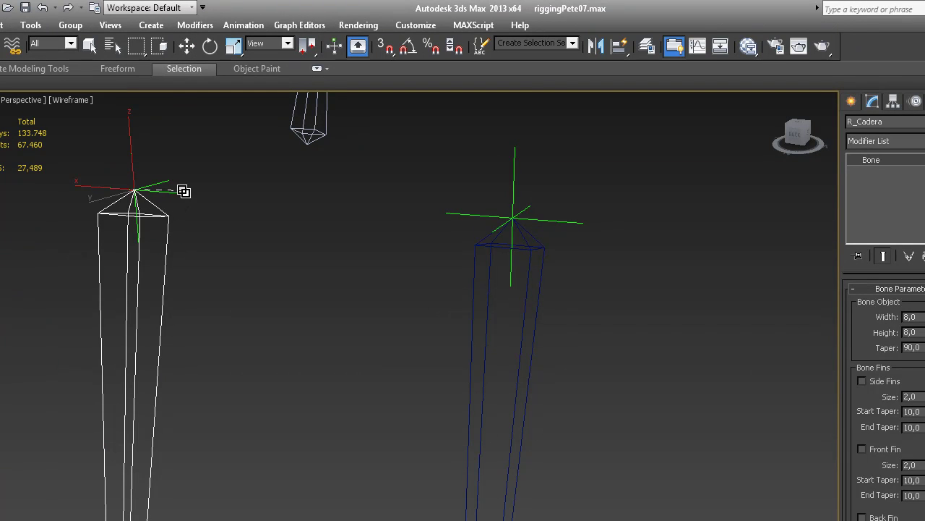
- Move the L_Point helper vertically to test the left leg's link, and undo the moves
click(188, 47)
click(513, 205)
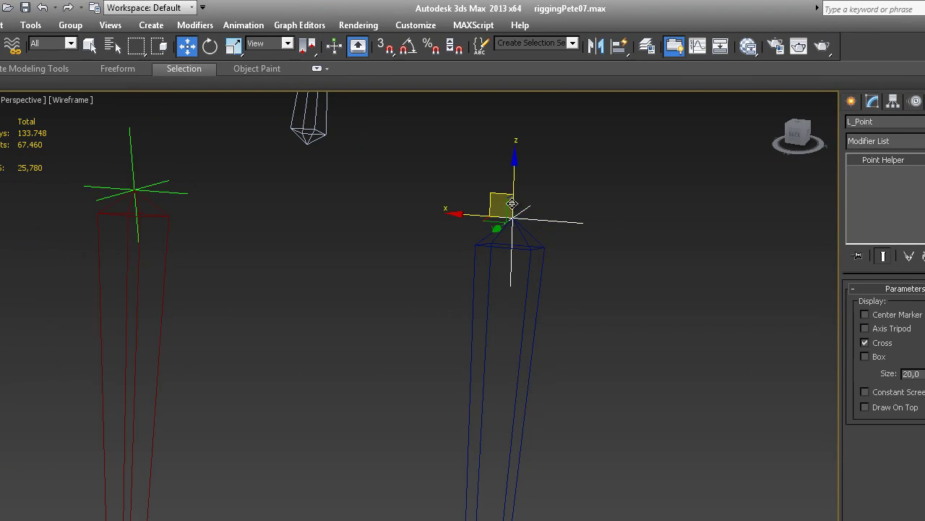
drag(513, 151, 514, 175)
key(ctrl+z)
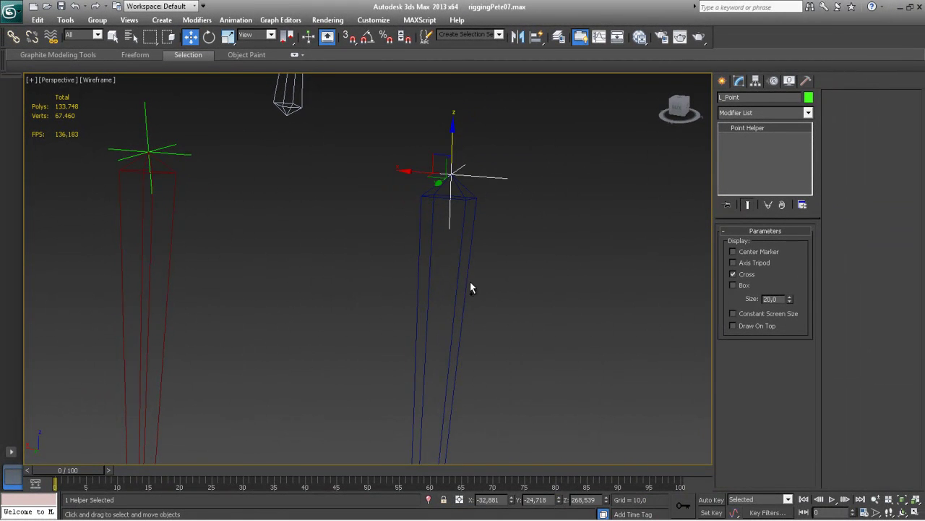
scroll(470, 287, down, 5)
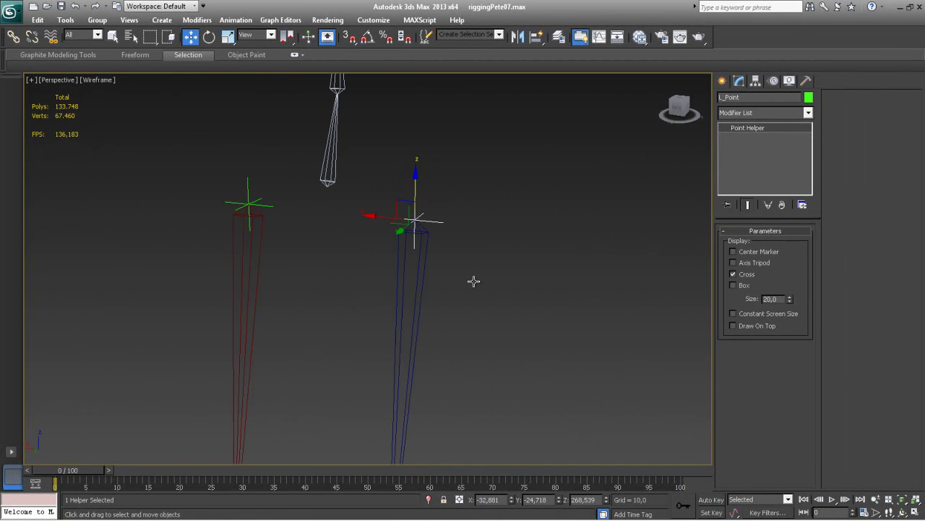
scroll(444, 285, down, 6)
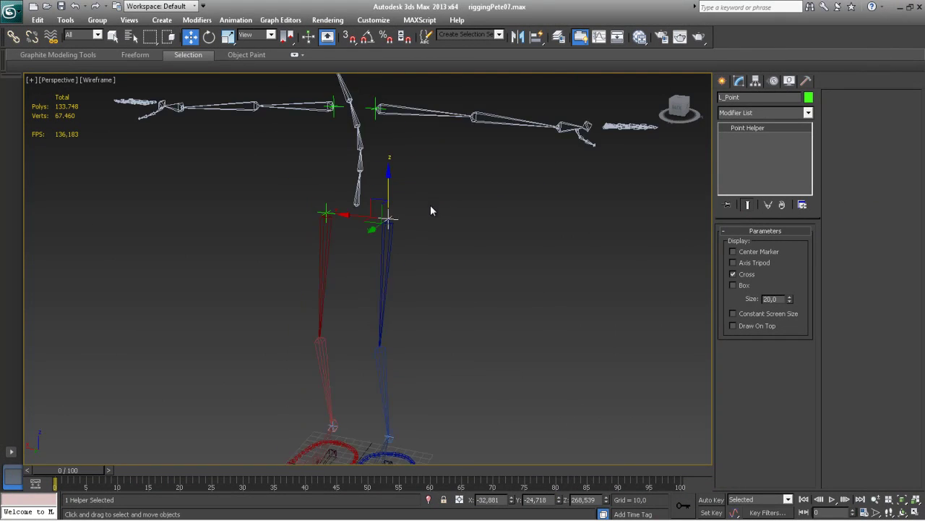
mouse_move(384, 190)
mouse_down()
mouse_move(379, 178)
mouse_move(381, 207)
mouse_move(382, 179)
mouse_up()
key(ctrl+z)
scroll(413, 258, up, 5)
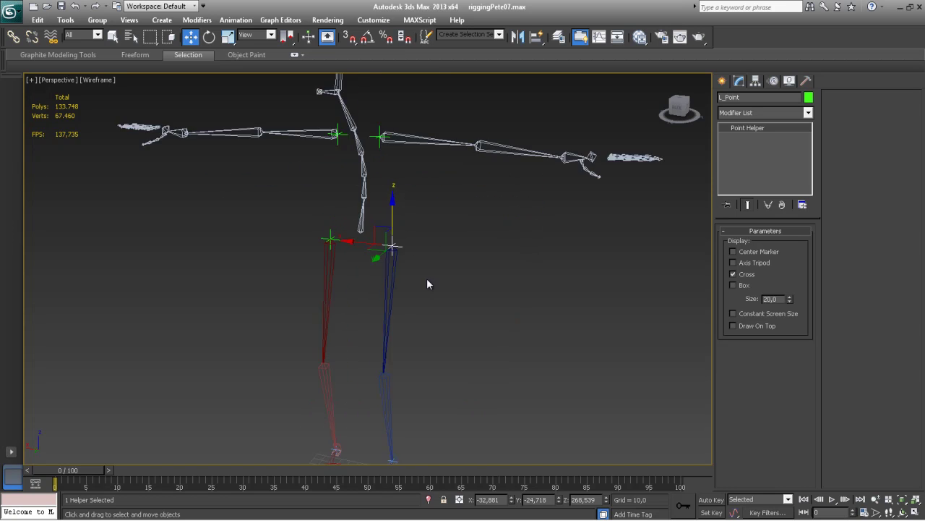
- Link the hip helpers L_Point and R_point to the Cadera bone at the base of the spine
click(349, 165)
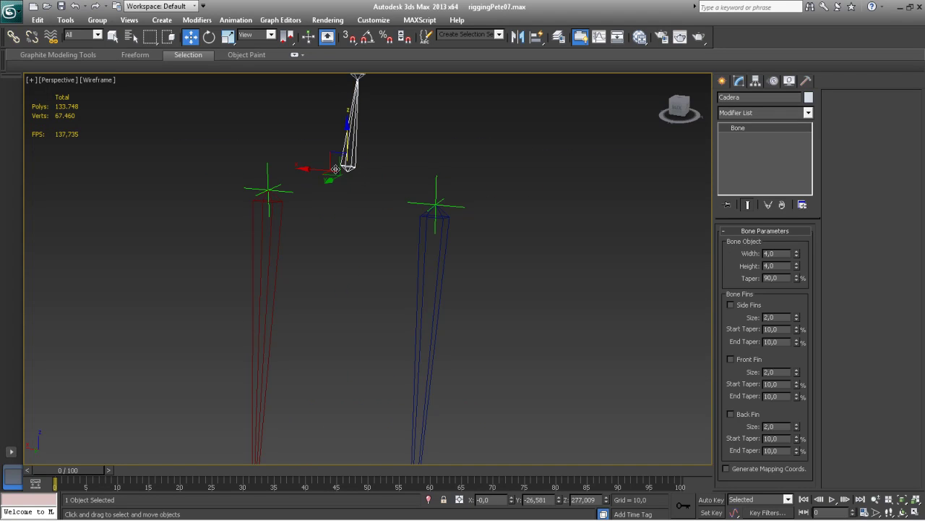
click(437, 190)
click(13, 36)
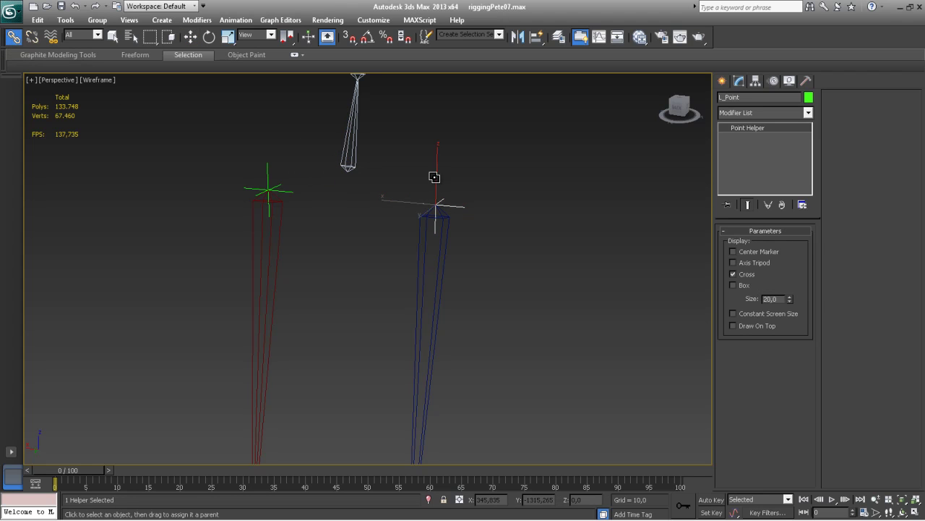
drag(435, 193, 352, 155)
drag(268, 191, 350, 163)
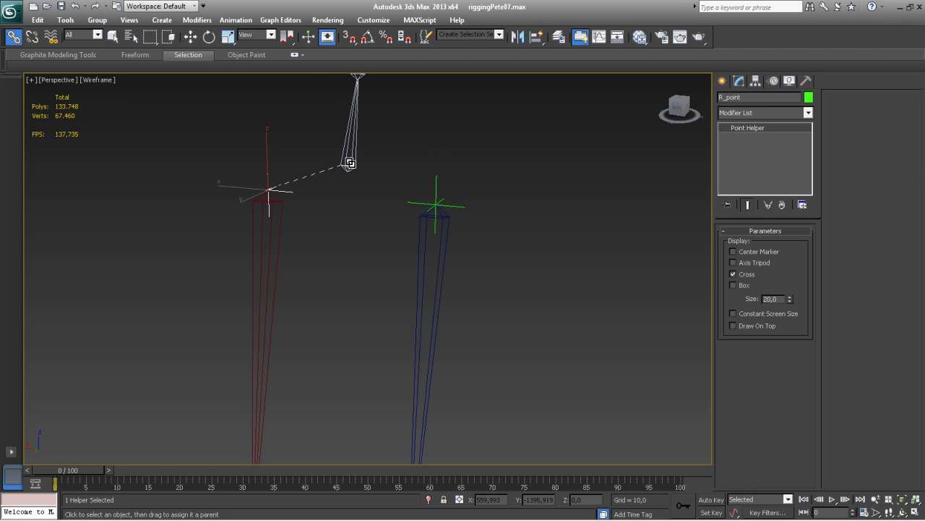
middle_drag(350, 164, 314, 221)
scroll(323, 210, down, 3)
middle_drag(346, 265, 365, 174)
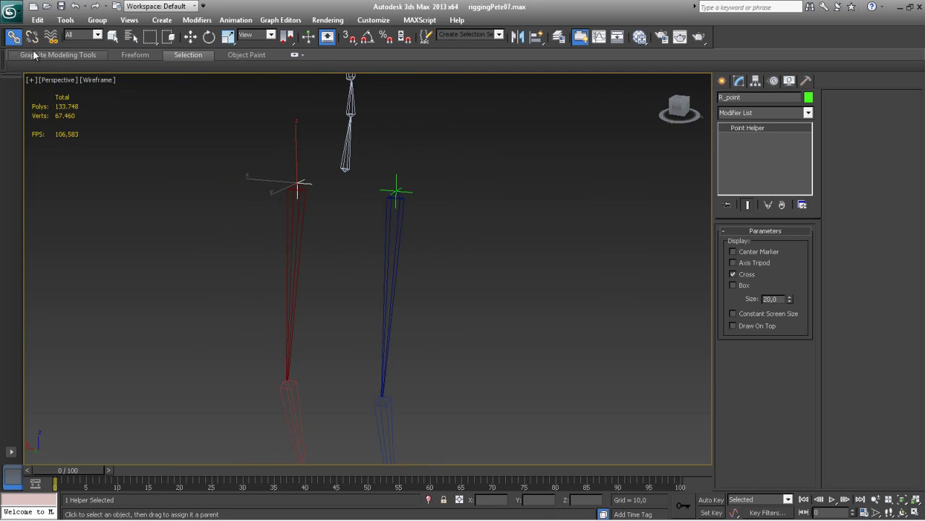
- Rotate the Cadera bone to test how the spine and leg links respond
right_click(360, 140)
click(349, 143)
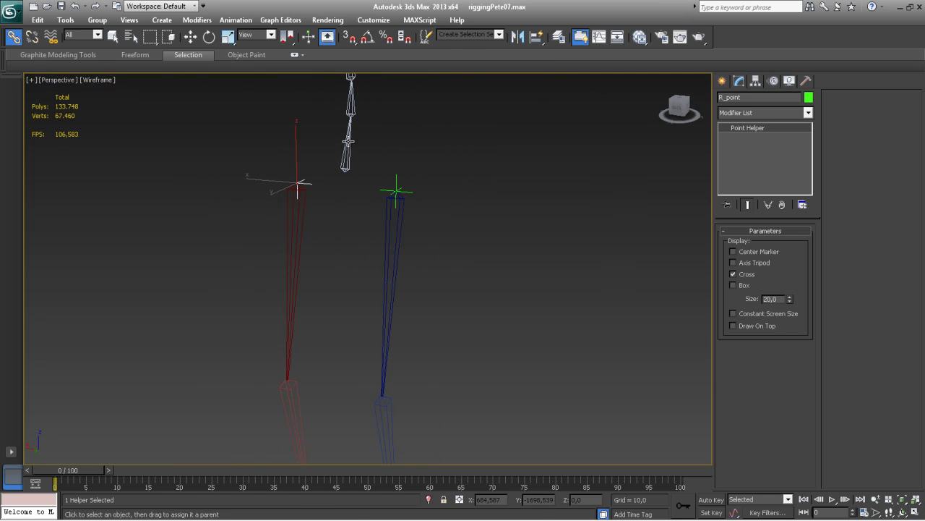
right_click(347, 141)
click(361, 150)
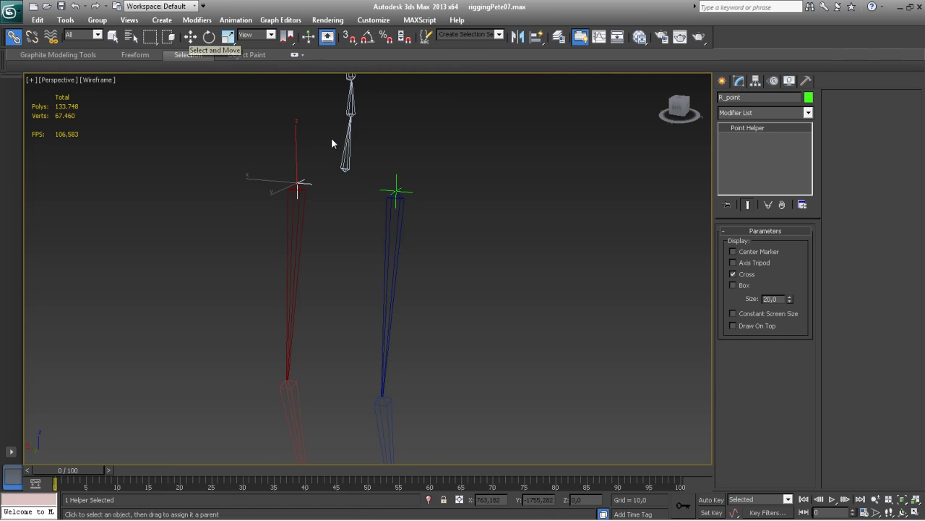
click(349, 156)
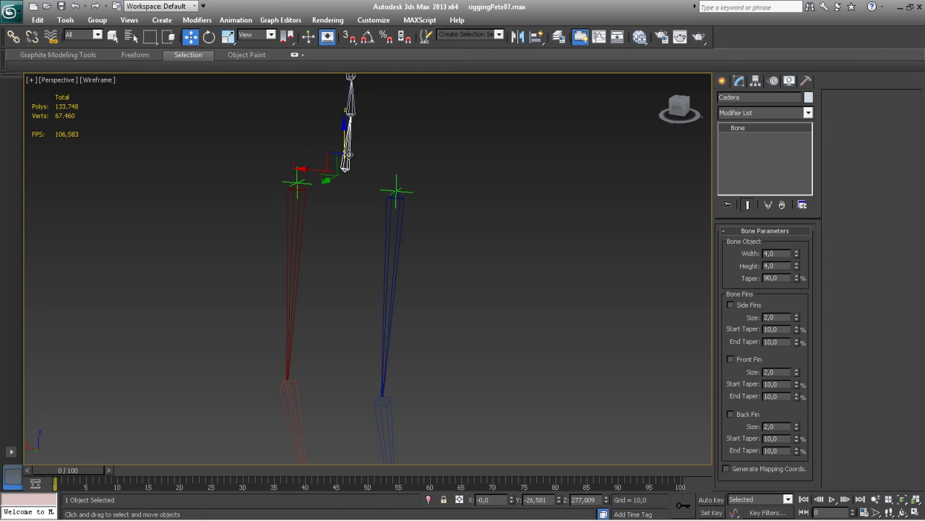
key(e)
drag(377, 154, 372, 163)
middle_drag(483, 297, 488, 228)
scroll(481, 281, down, 5)
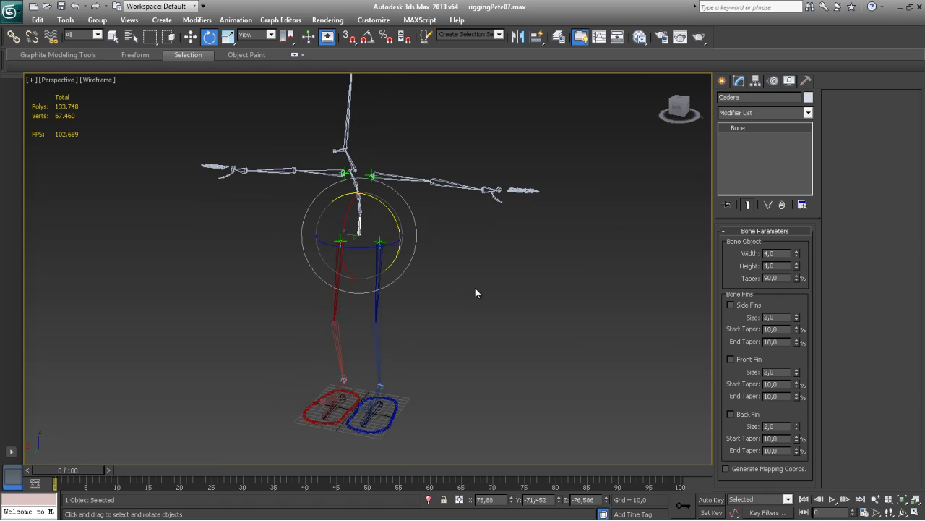
mouse_move(388, 210)
mouse_down()
mouse_move(390, 226)
mouse_move(390, 189)
mouse_move(393, 196)
mouse_up()
- Link both shoulder point helpers to the topmost spine bone just below the neck
alt+middle_drag(434, 278, 422, 353)
scroll(454, 280, up, 5)
alt+middle_drag(458, 268, 445, 346)
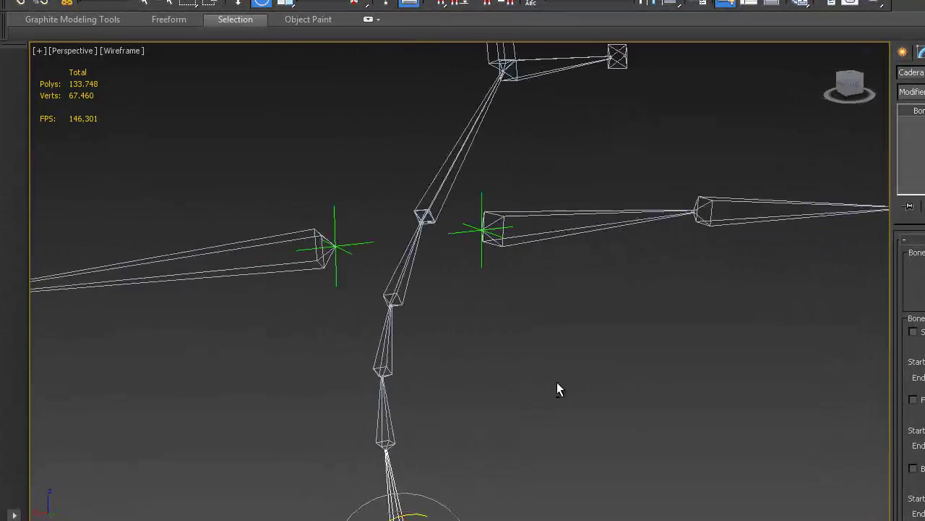
alt+middle_drag(557, 389, 424, 329)
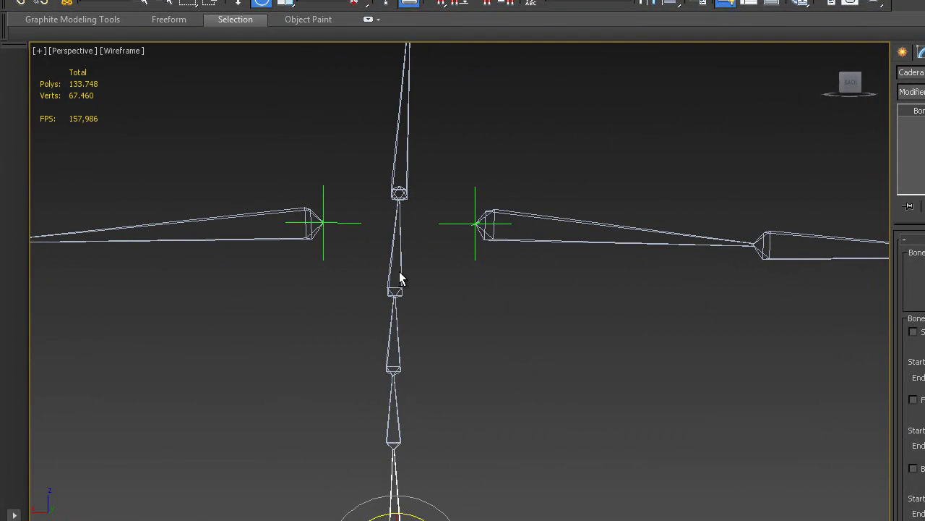
click(441, 223)
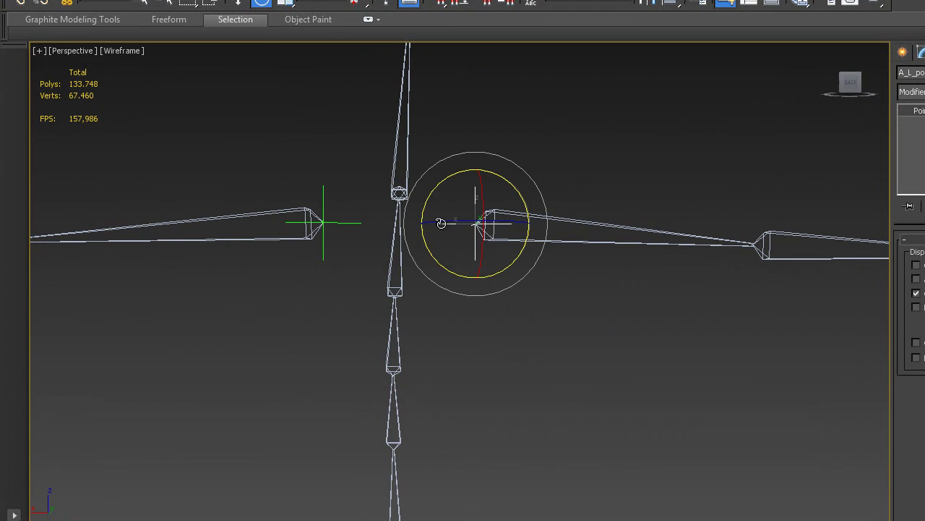
ctrl+click(349, 222)
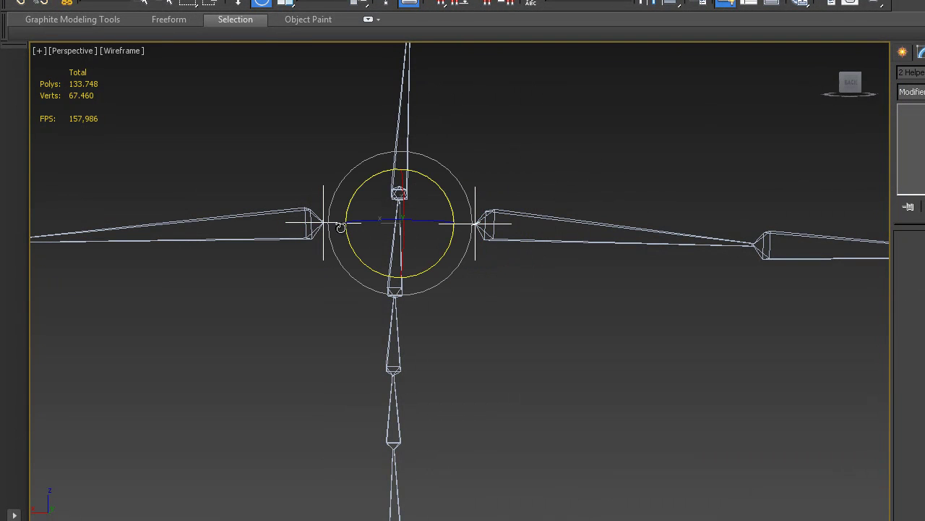
click(19, 3)
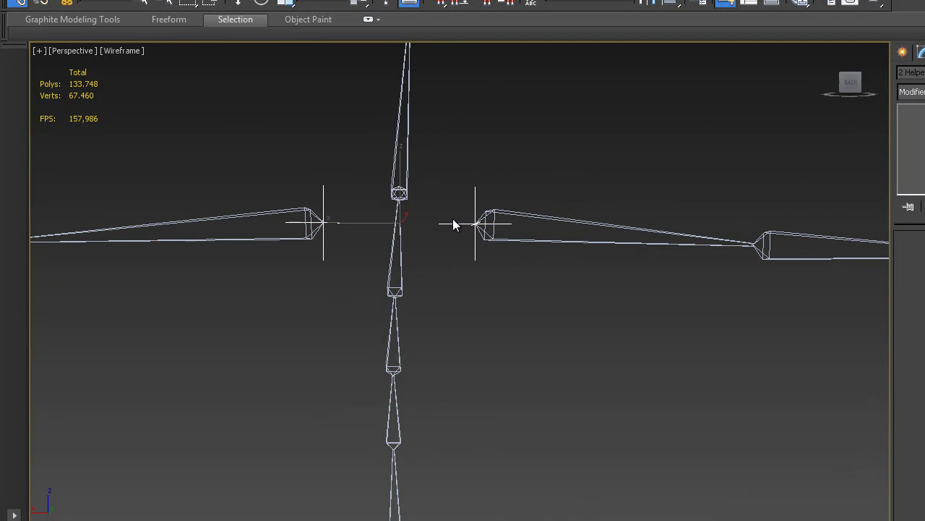
mouse_move(384, 281)
mouse_down()
mouse_move(395, 287)
mouse_move(402, 279)
mouse_up()
middle_drag(607, 443, 582, 222)
scroll(535, 290, down, 3)
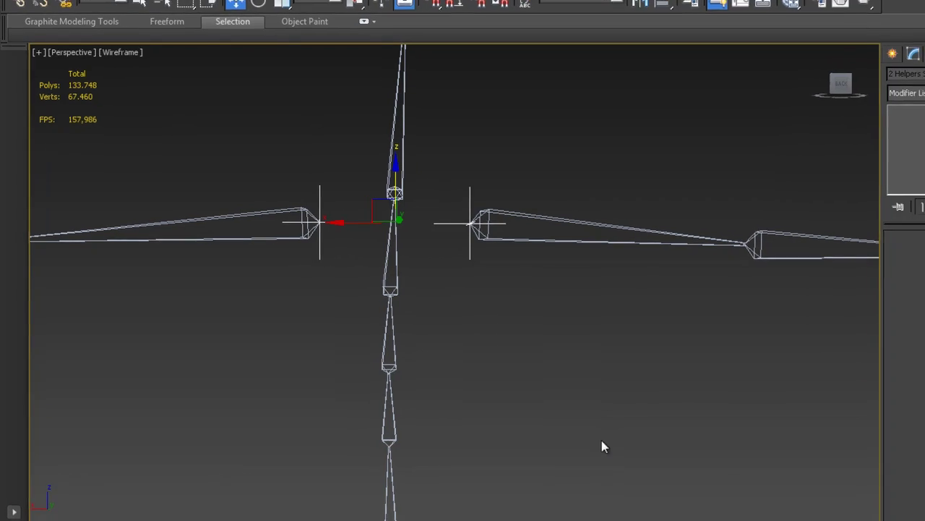
- Rotate the Cadera bone at the base of the spine to test whether the arms follow the shoulder helpers
alt+middle_drag(428, 272, 373, 304)
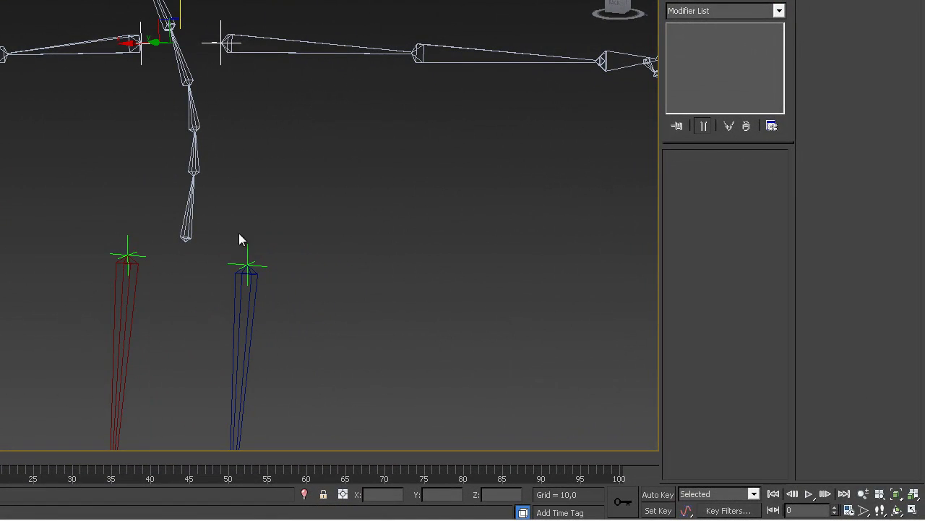
click(190, 232)
key(e)
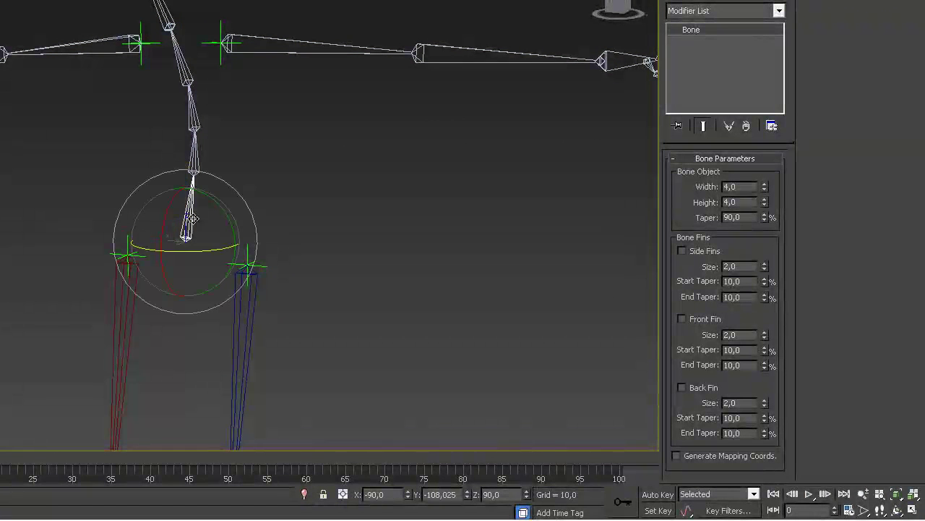
mouse_move(221, 209)
mouse_down()
mouse_move(207, 178)
mouse_move(214, 207)
mouse_move(192, 181)
mouse_move(224, 219)
mouse_up()
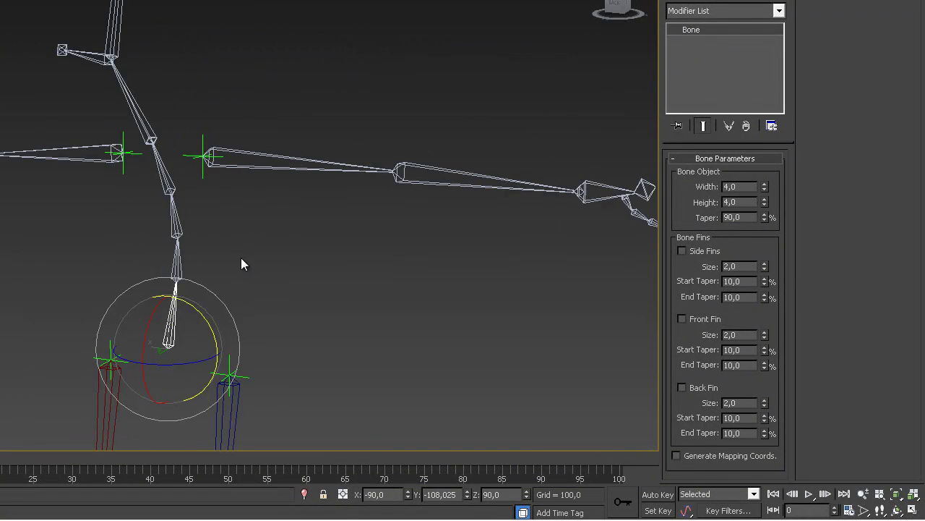
- Link the L_hombro and R_hombro arm bones to the point helpers at their respective shoulders
alt+middle_drag(289, 290, 257, 238)
scroll(258, 210, up, 5)
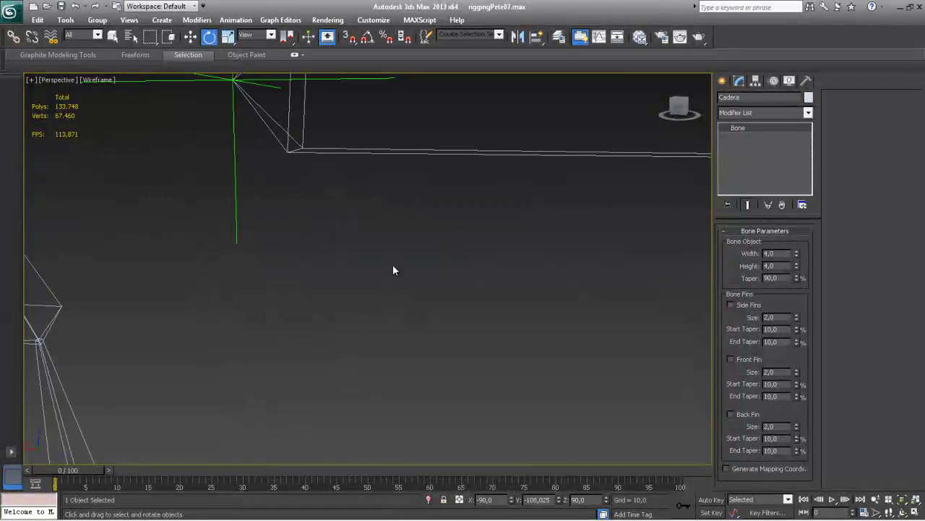
middle_drag(390, 255, 428, 379)
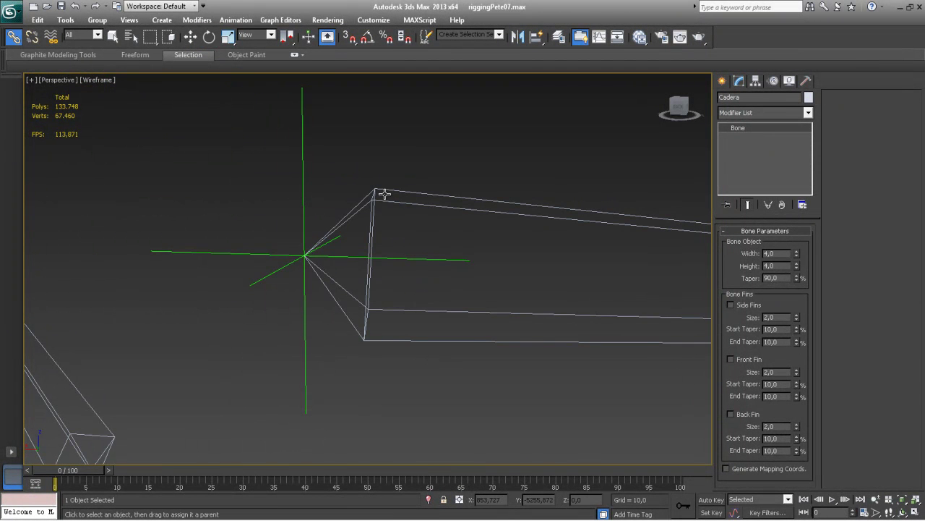
drag(384, 198, 305, 200)
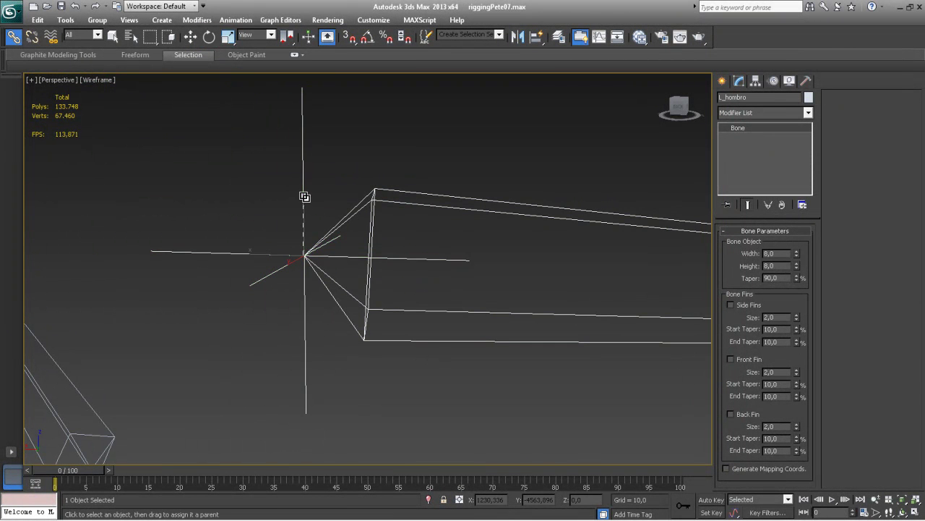
alt+middle_drag(231, 221, 587, 220)
middle_drag(168, 193, 317, 216)
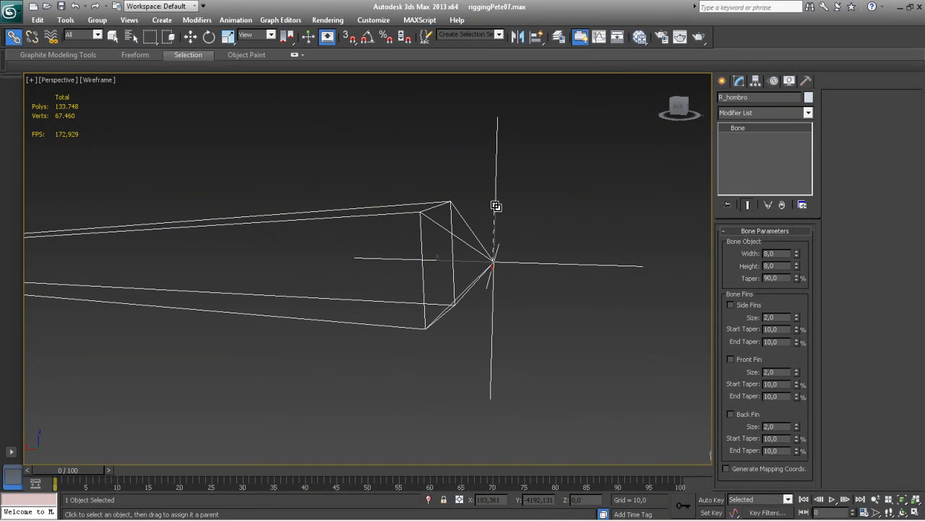
middle_drag(399, 232, 231, 229)
- Rotate the Cadera bone to test the newly linked arms, and undo the rotation
scroll(423, 261, down, 6)
middle_drag(422, 276, 421, 247)
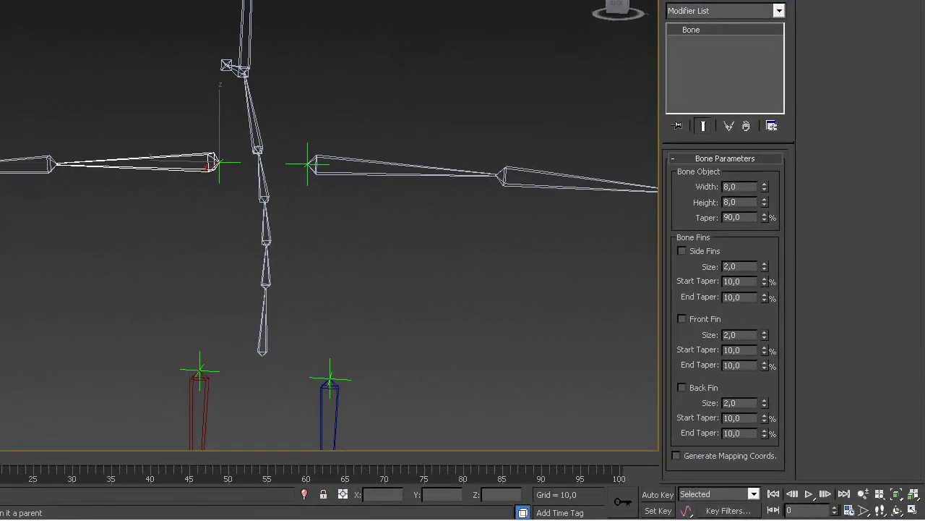
click(265, 338)
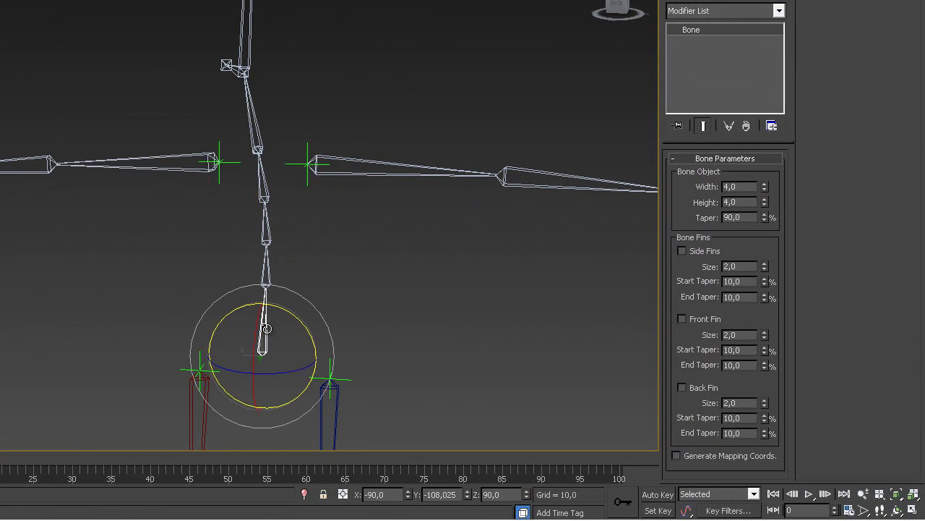
drag(283, 299, 302, 329)
key(ctrl+z)
- Select the Cuello bone and examine its connection to the spine between the two shoulder helpers
mouse_move(287, 136)
alt+middle_down()
mouse_move(252, 143)
mouse_move(289, 122)
alt+middle_up()
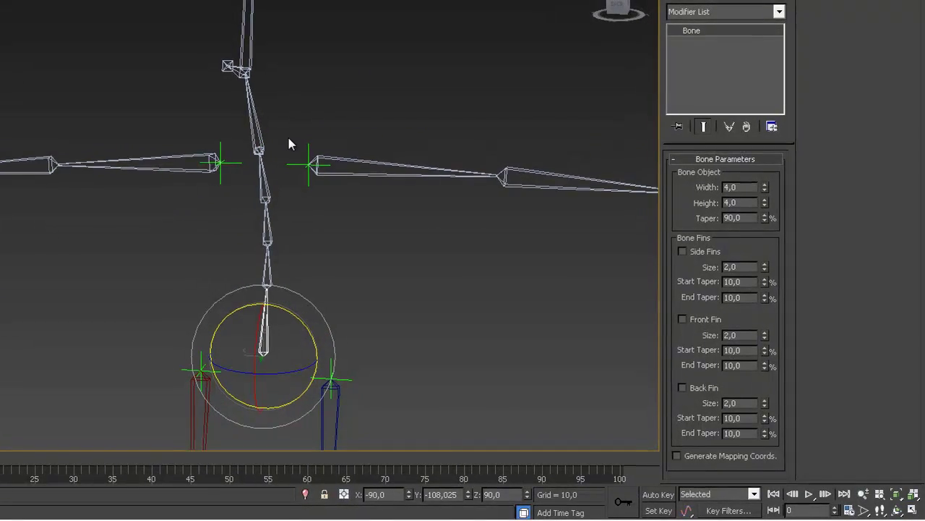
scroll(382, 308, up, 5)
middle_drag(420, 234, 323, 400)
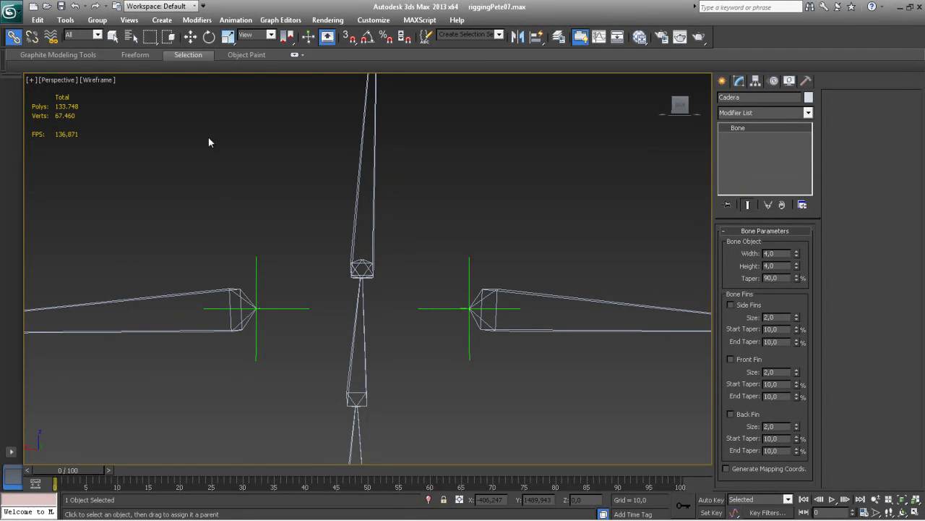
click(371, 227)
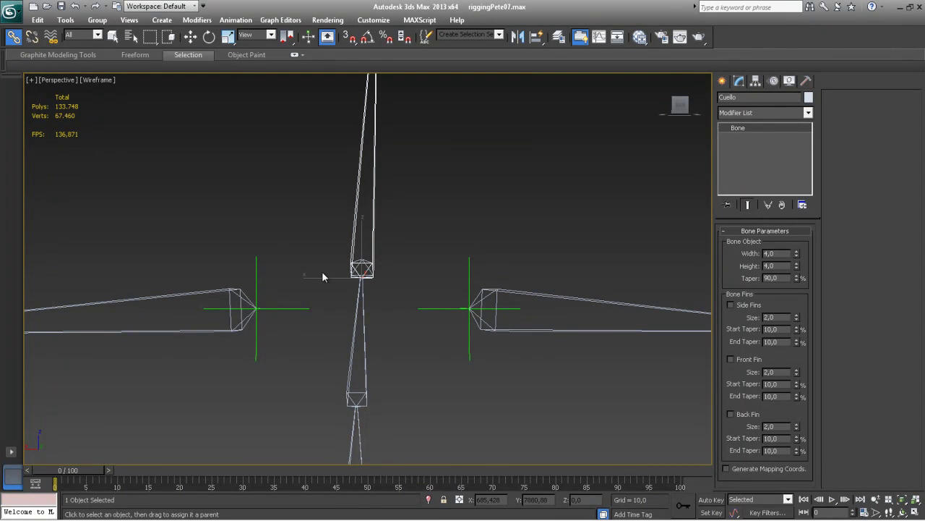
scroll(313, 272, down, 5)
scroll(126, 190, up, 3)
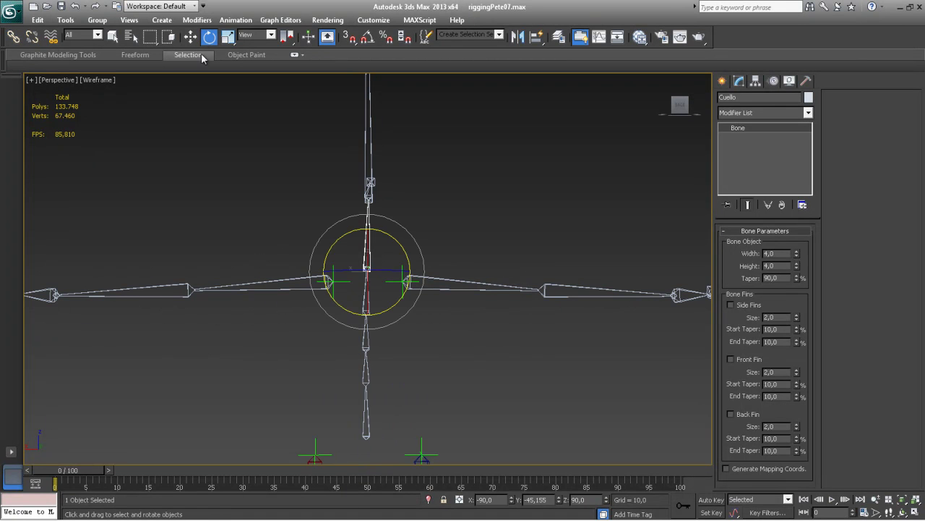
- Test the whole skeleton's hierarchy by rotating the Cadera bone, undo the rotation, and inspect the full rig
click(366, 438)
mouse_move(395, 405)
mouse_down()
mouse_move(404, 410)
mouse_move(398, 408)
mouse_up()
key(ctrl+z)
middle_drag(428, 315, 406, 216)
scroll(439, 301, down, 3)
alt+middle_drag(357, 339, 417, 301)
scroll(324, 347, down, 2)
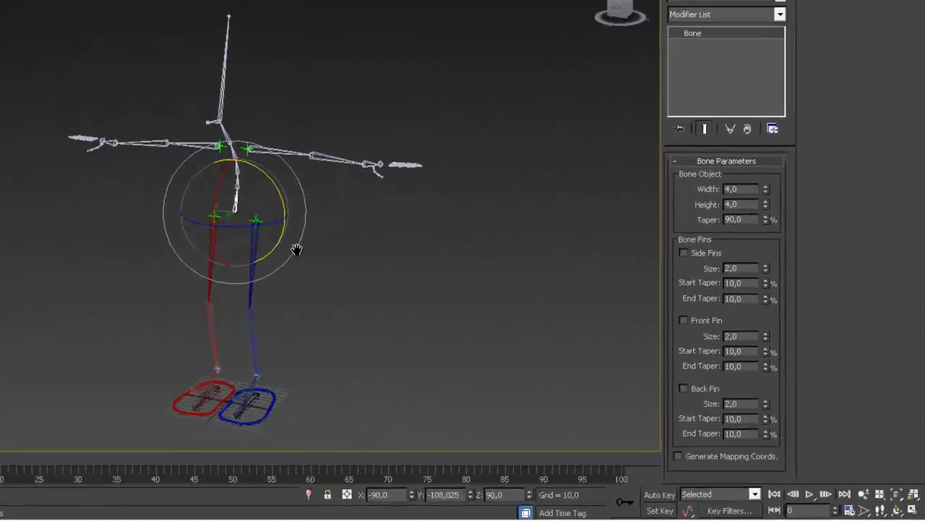
alt+middle_drag(328, 290, 321, 241)
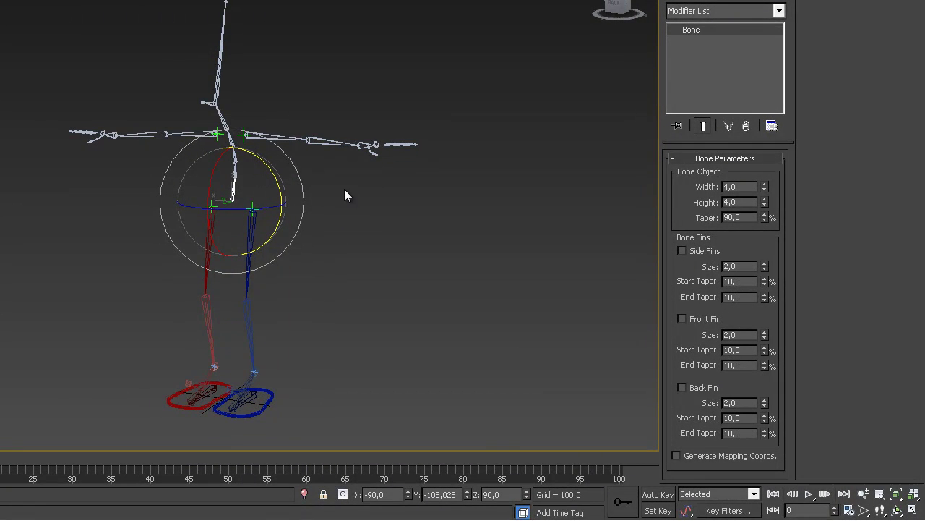